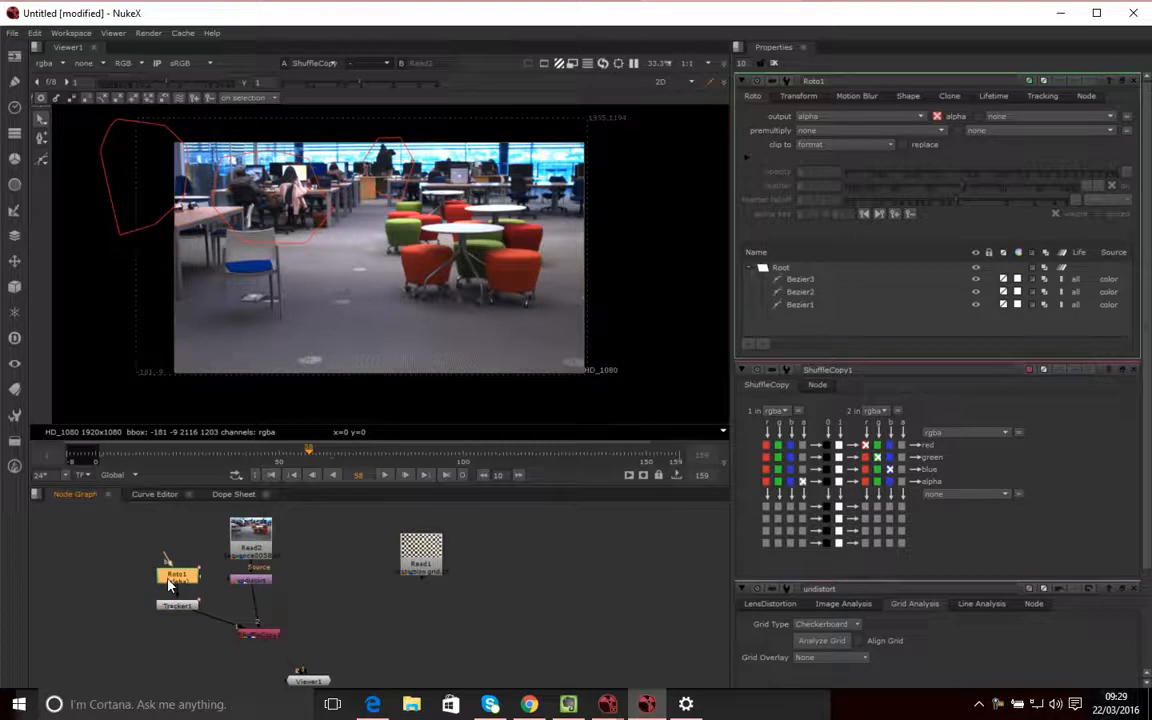
Rearrange the Roto1, Tracker1 and ShuffleCopy1 nodes so they line up neatly with the Read2 and undistort branch
{"action": "mouse_move", "coordinate": [199, 639]}
{"action": "left_mouse_down"}
{"action": "mouse_move", "coordinate": [188, 596]}
{"action": "mouse_move", "coordinate": [129, 545]}
{"action": "left_mouse_up"}
{"action": "left_click_drag", "start_coordinate": [135, 610], "coordinate": [200, 552]}
{"action": "left_click_drag", "start_coordinate": [181, 609], "coordinate": [188, 583]}
{"action": "mouse_move", "coordinate": [258, 632]}
{"action": "left_mouse_down"}
{"action": "mouse_move", "coordinate": [253, 612]}
{"action": "mouse_move", "coordinate": [256, 622]}
{"action": "left_mouse_up"}
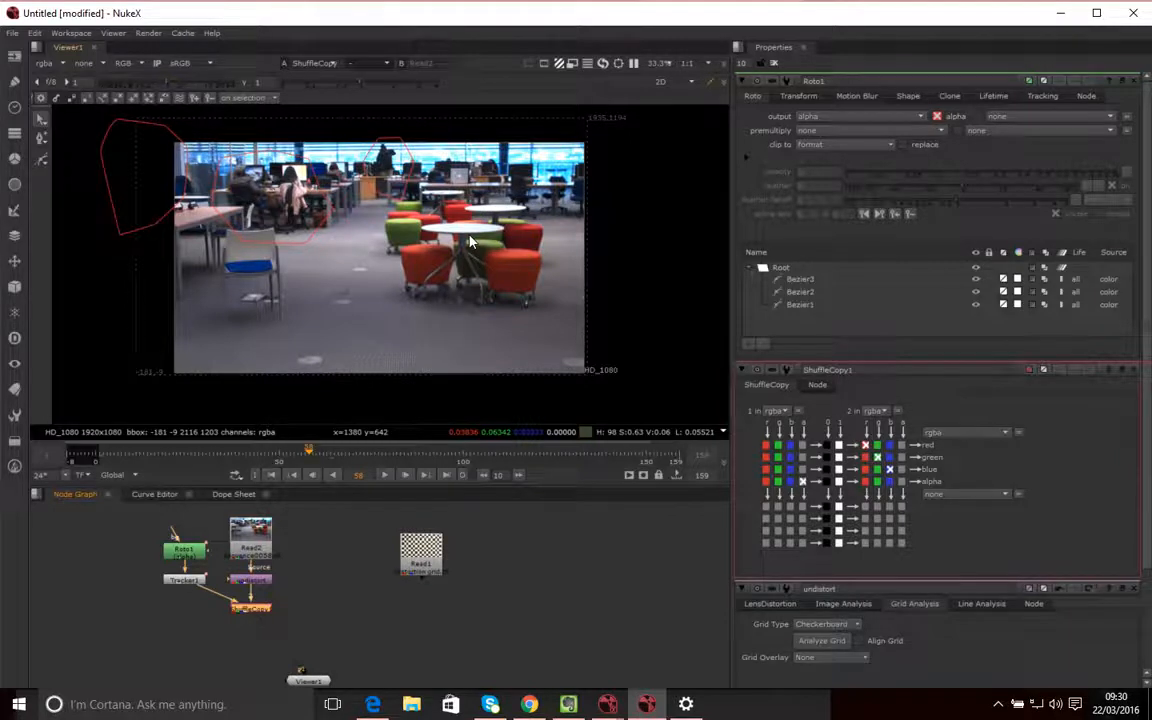
Add an unconnected CameraTracker node to the node graph
{"action": "left_click", "coordinate": [361, 650]}
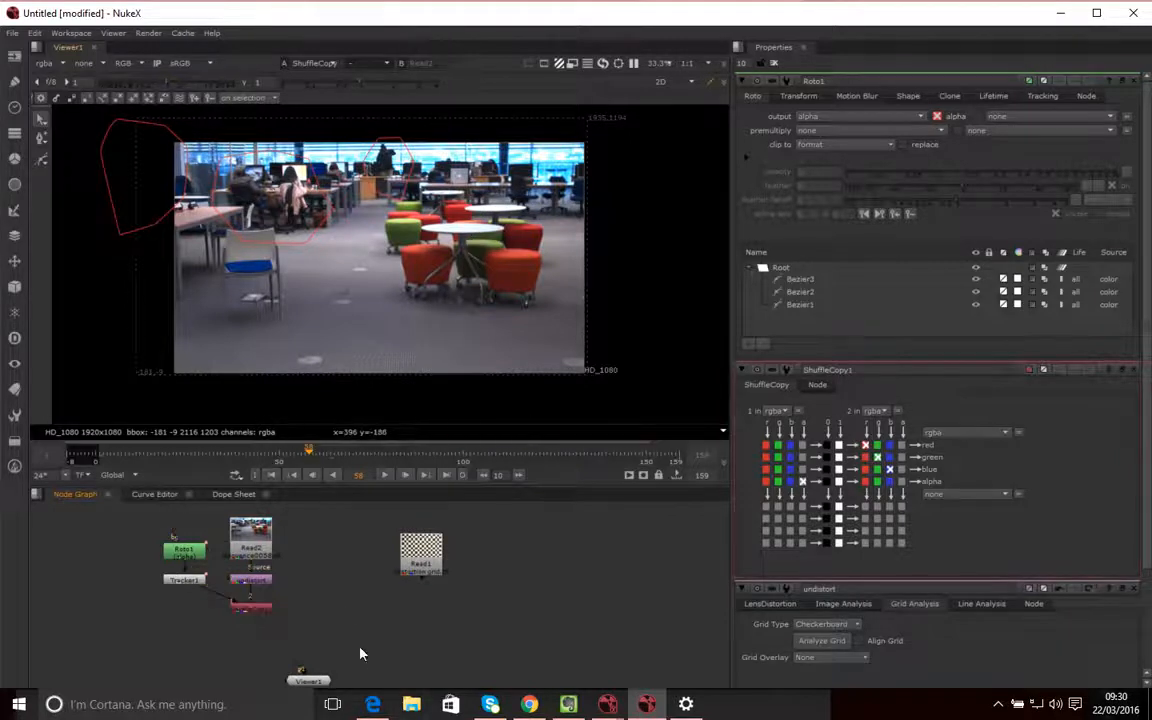
{"action": "left_click", "coordinate": [261, 609]}
{"action": "left_click", "coordinate": [354, 584]}
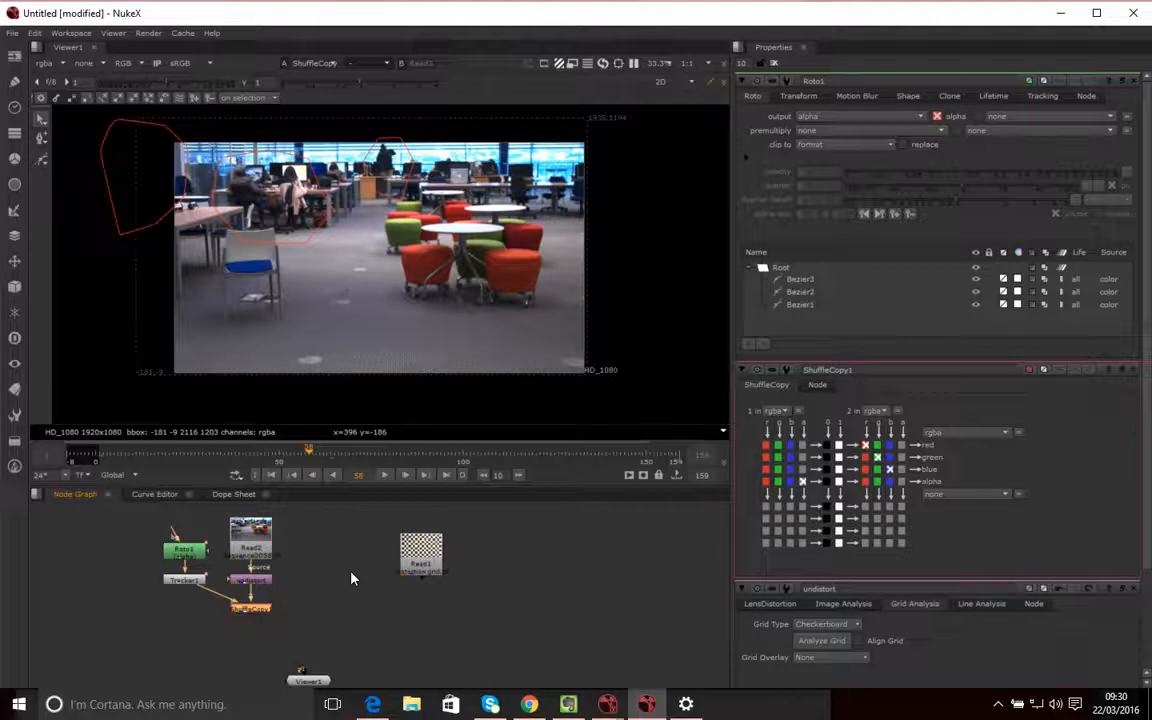
{"action": "left_click", "coordinate": [365, 588]}
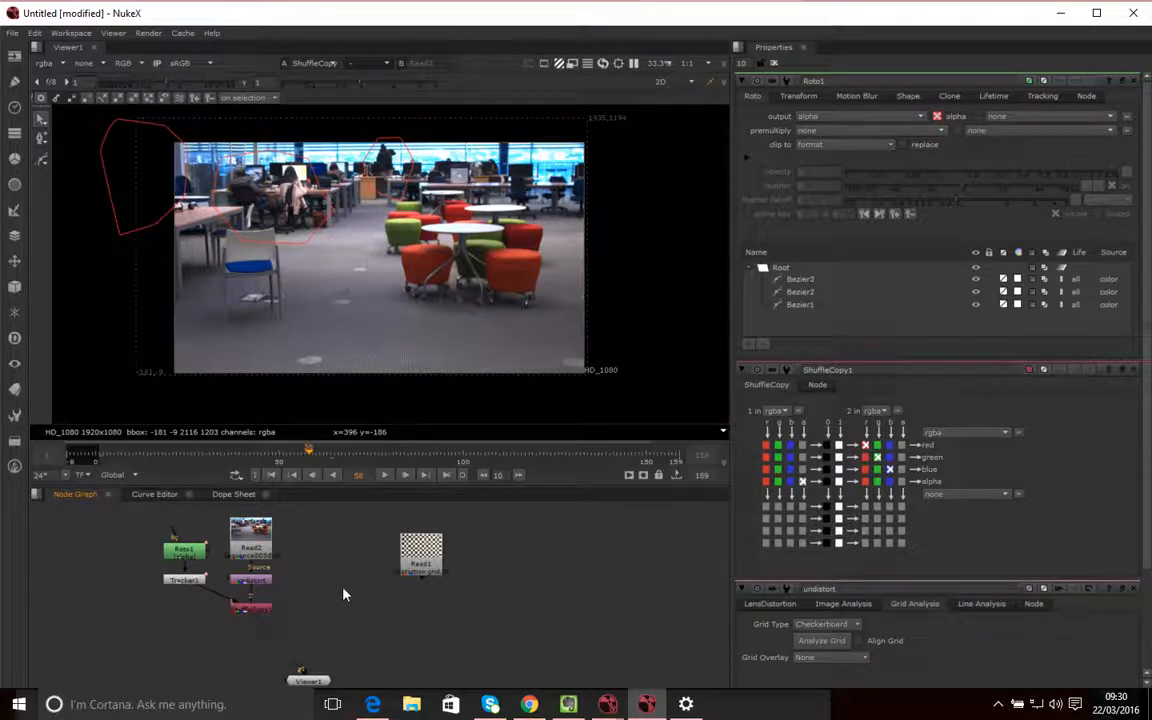
{"action": "key", "text": "Tab"}
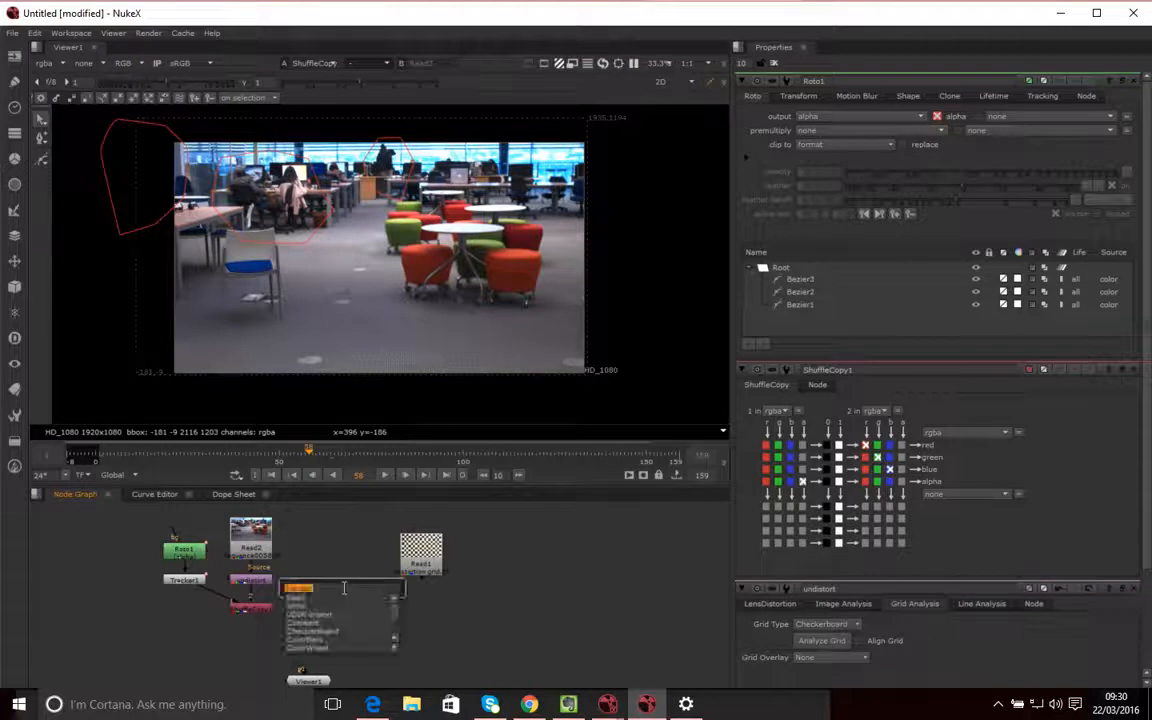
{"action": "type", "text": "camera"}
{"action": "key", "text": "Down"}
{"action": "key", "text": "Down"}
{"action": "key", "text": "Down"}
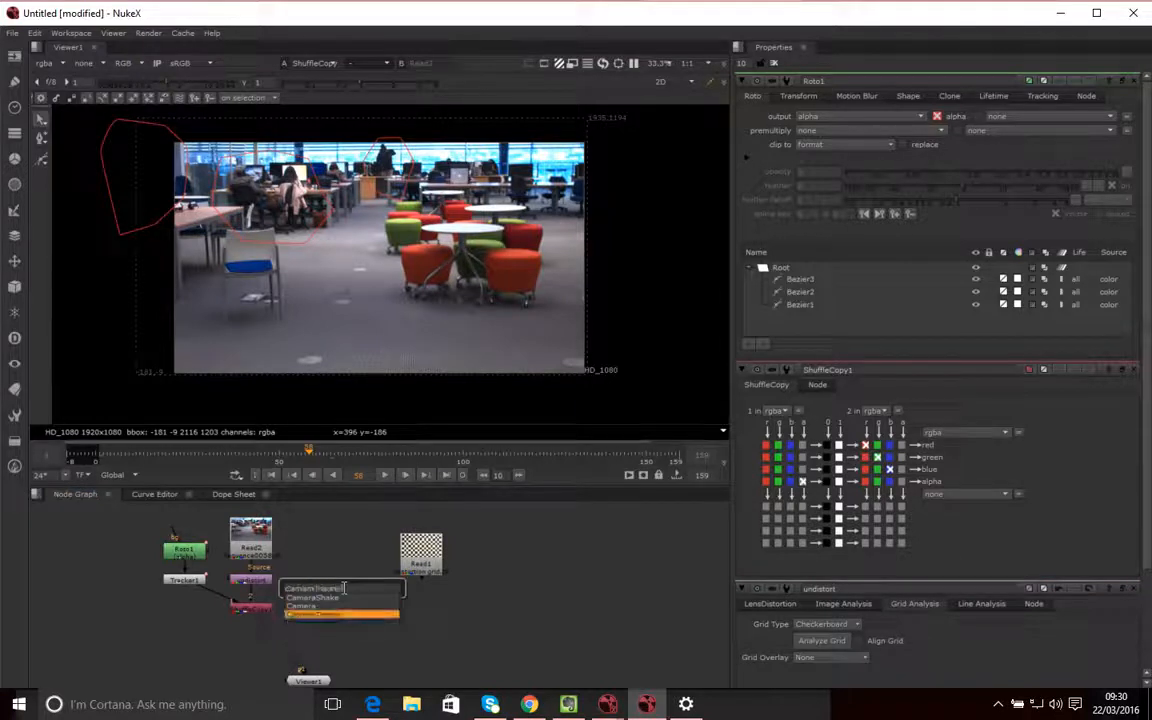
{"action": "key", "text": "Return"}
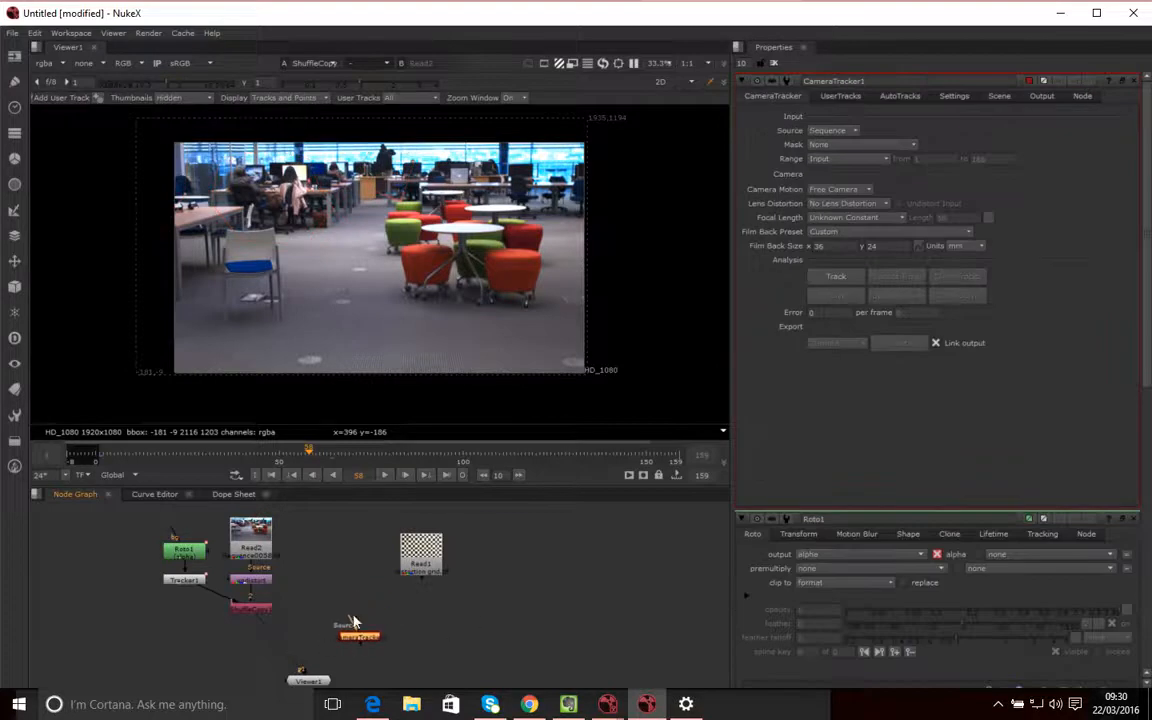
Connect the CameraTracker's Source input to ShuffleCopy1 and place the node directly below it
{"action": "left_click_drag", "start_coordinate": [347, 619], "coordinate": [252, 607]}
{"action": "left_click_drag", "start_coordinate": [351, 647], "coordinate": [241, 651]}
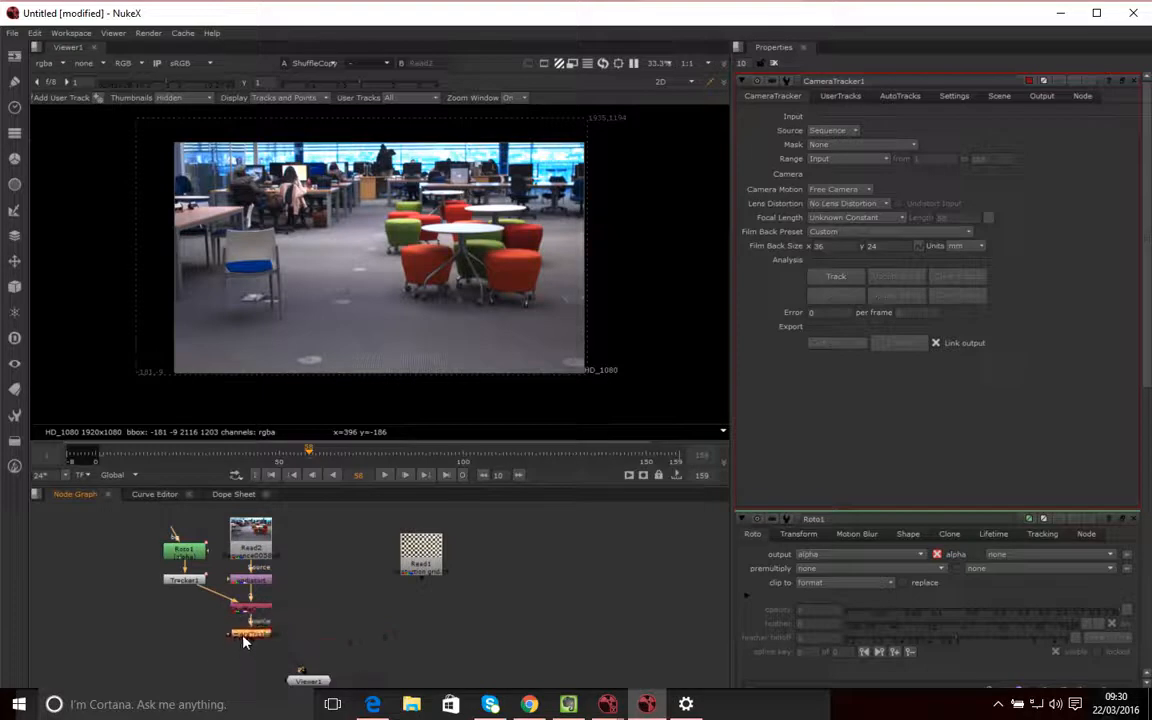
{"action": "left_click", "coordinate": [238, 648]}
Enlarge the node graph area and connect Viewer1 to the CameraTracker node
{"action": "left_click_drag", "start_coordinate": [418, 484], "coordinate": [411, 401]}
{"action": "left_click_drag", "start_coordinate": [260, 550], "coordinate": [260, 557]}
{"action": "left_click_drag", "start_coordinate": [309, 601], "coordinate": [326, 622]}
{"action": "key", "text": "1"}
{"action": "left_click", "coordinate": [251, 558]}
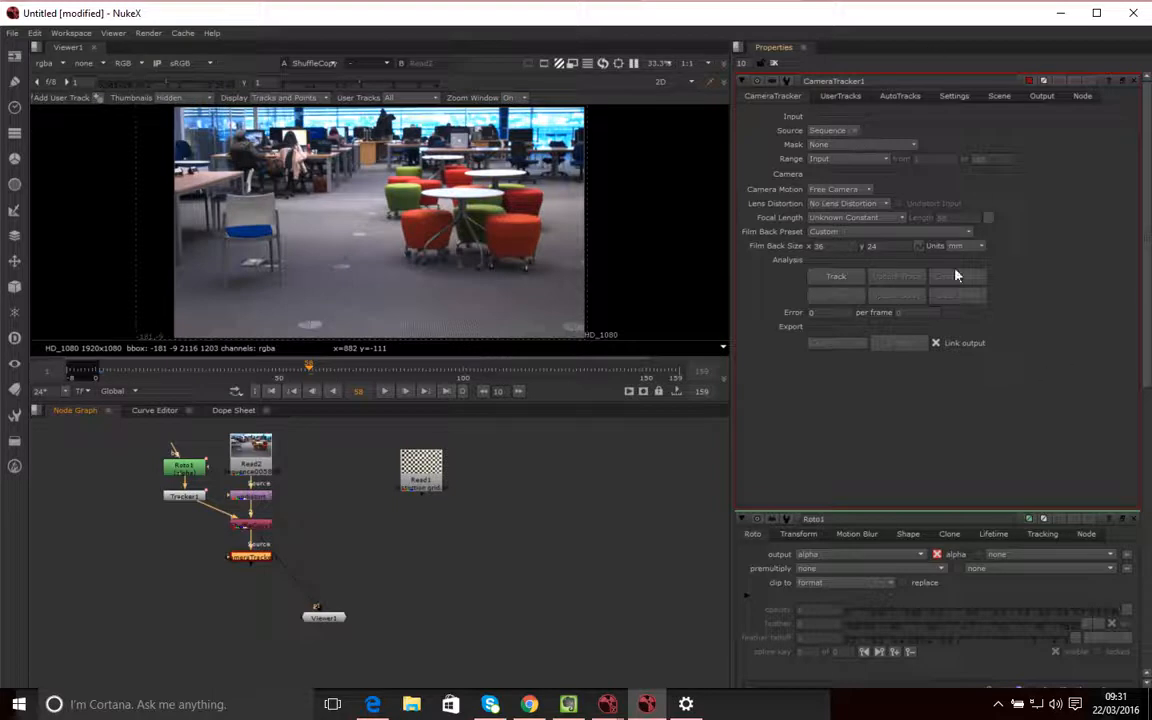
Set the CameraTracker's mask to Source Alpha and check its Camera Motion and Lens Distortion options
{"action": "left_click", "coordinate": [834, 145]}
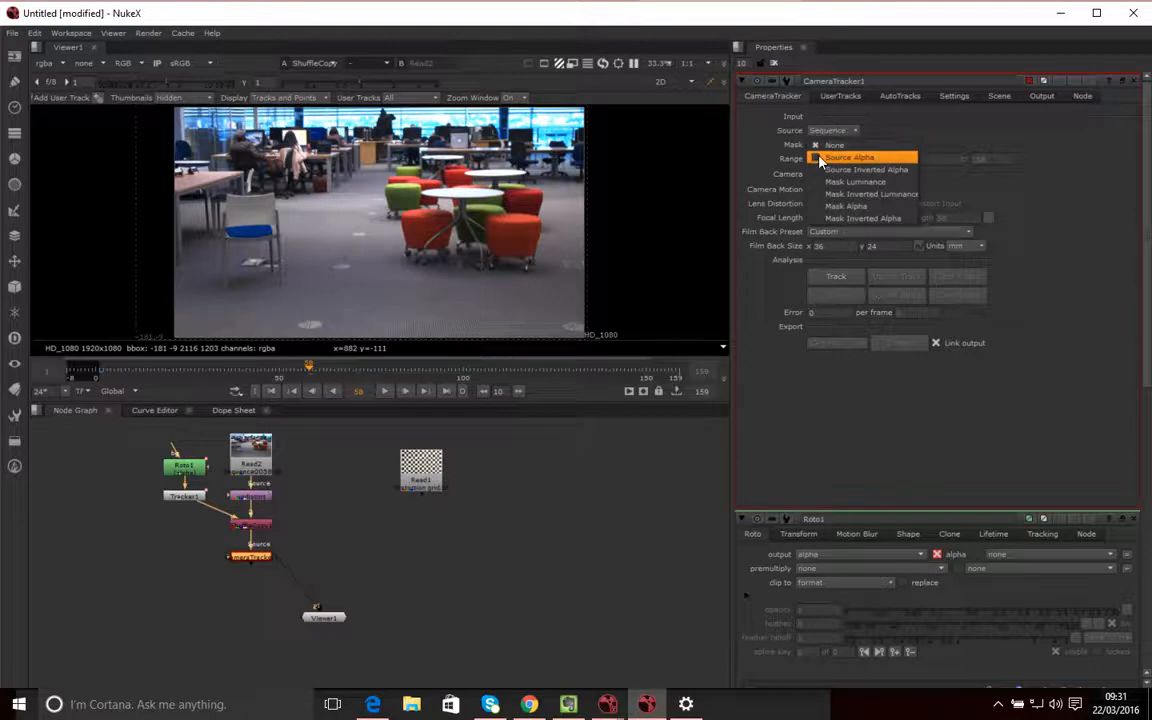
{"action": "left_click", "coordinate": [819, 158]}
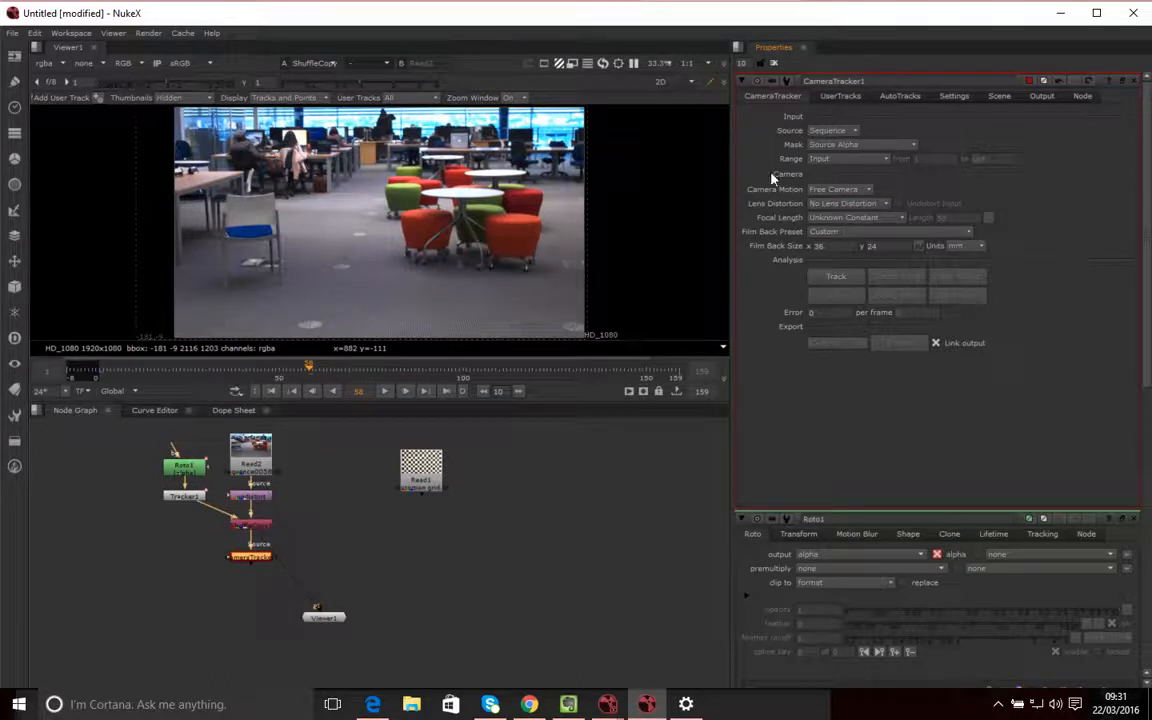
{"action": "left_click", "coordinate": [843, 190]}
{"action": "mouse_move", "coordinate": [832, 208]}
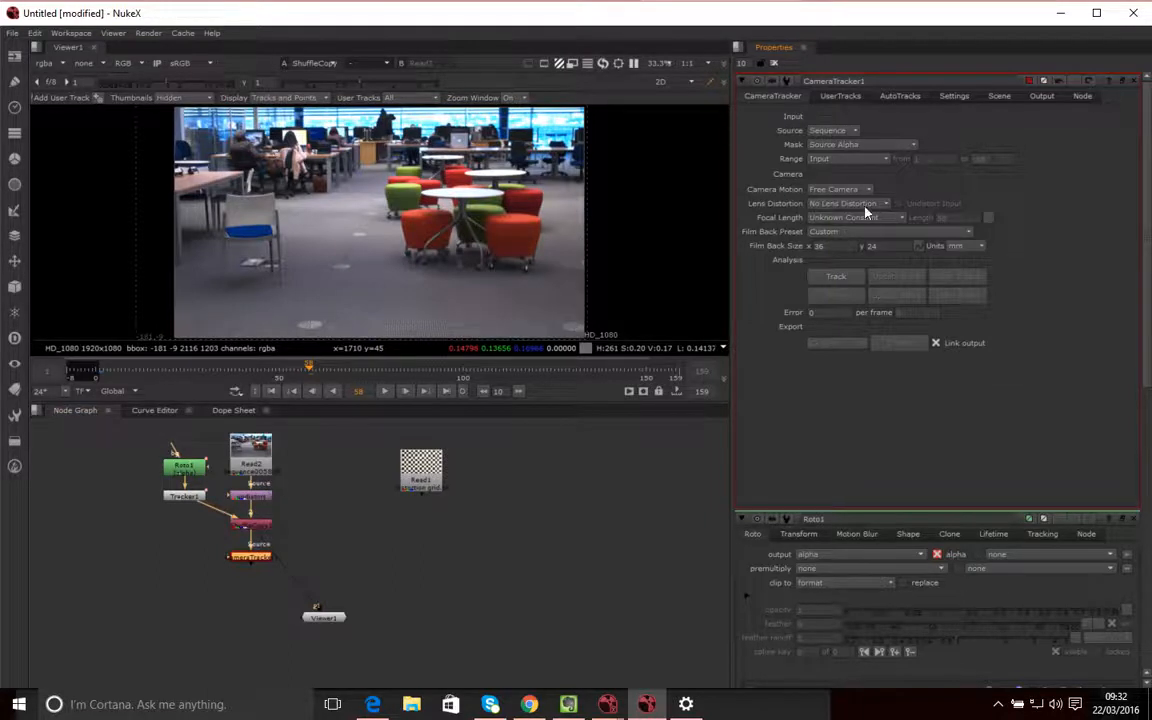
{"action": "mouse_move", "coordinate": [866, 212]}
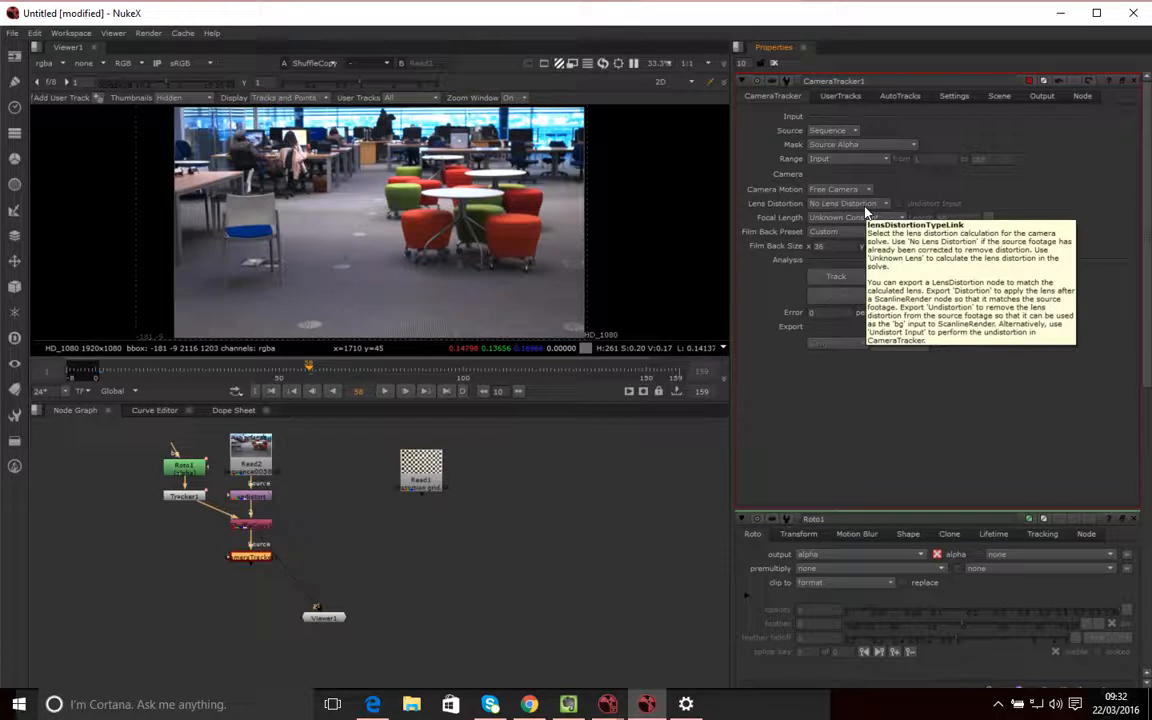
{"action": "left_click", "coordinate": [865, 206]}
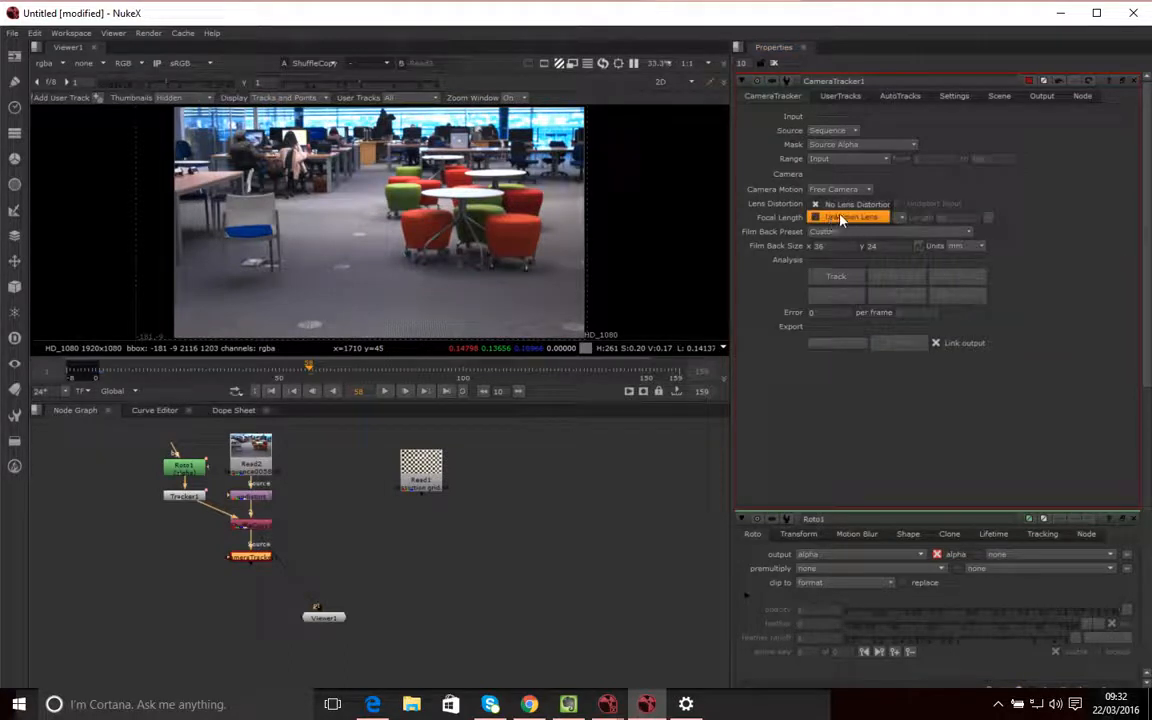
{"action": "left_click", "coordinate": [843, 220]}
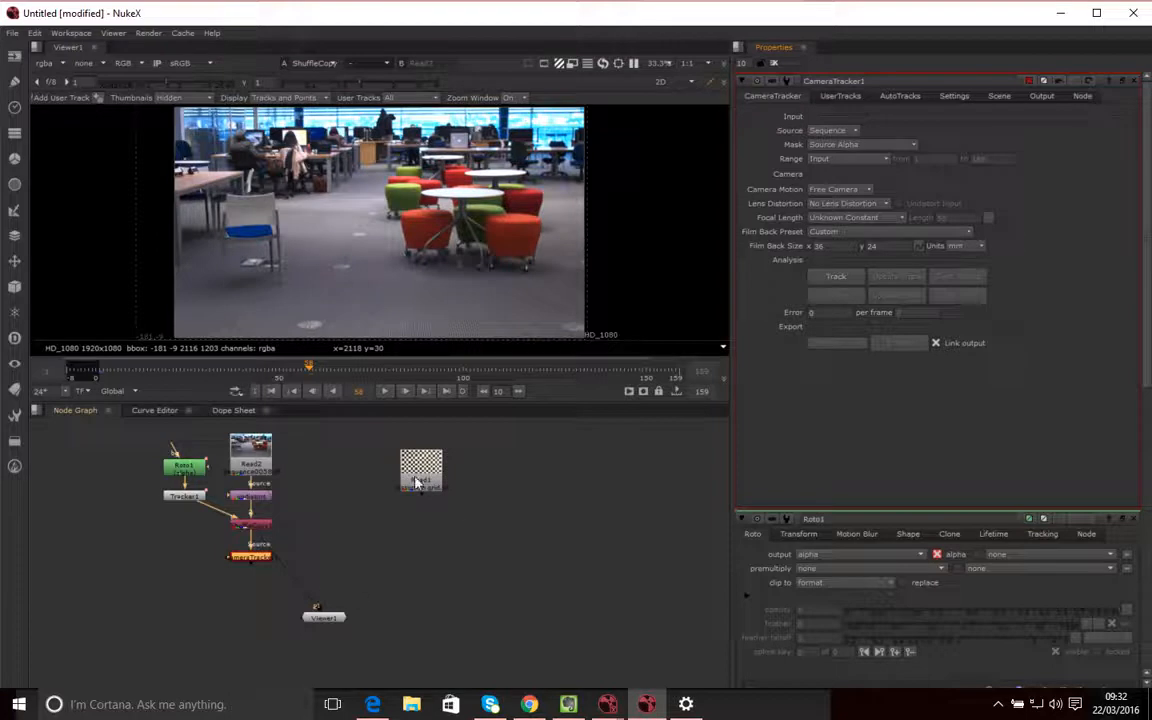
{"action": "mouse_move", "coordinate": [436, 490]}
{"action": "left_mouse_down"}
{"action": "mouse_move", "coordinate": [378, 472]}
{"action": "mouse_move", "coordinate": [424, 492]}
{"action": "mouse_move", "coordinate": [425, 476]}
{"action": "left_mouse_up"}
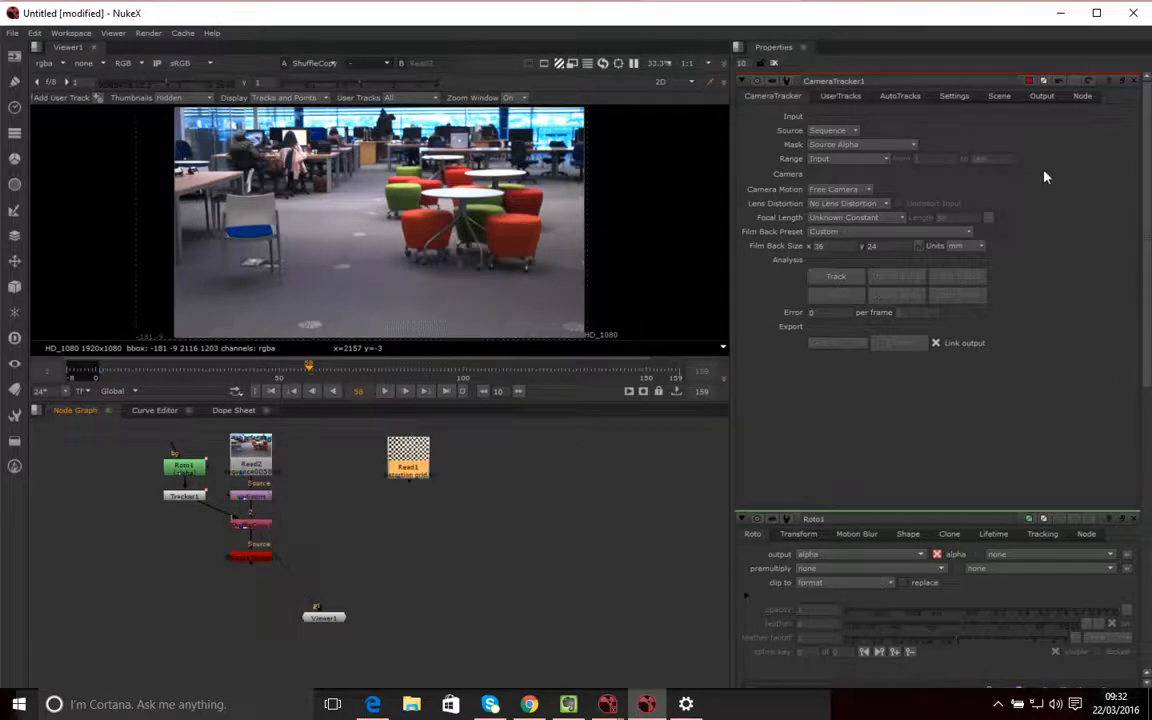
Set the CameraTracker's focal length to Known with a length of 24
{"action": "left_click", "coordinate": [835, 218]}
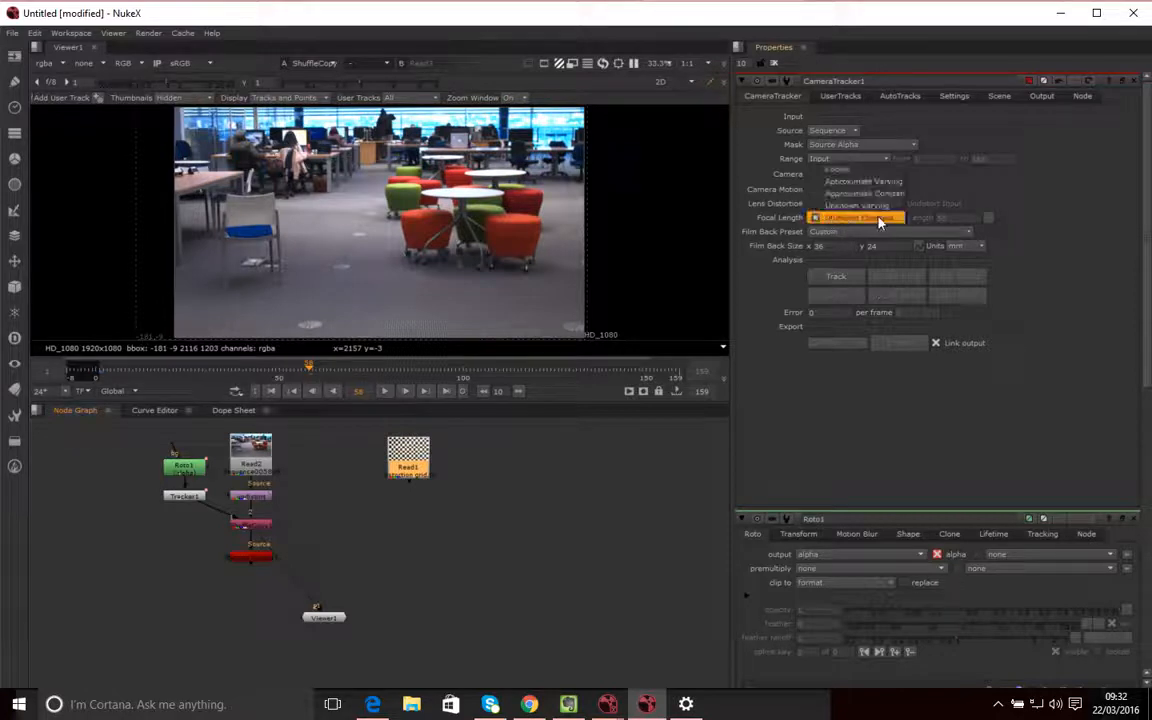
{"action": "left_click", "coordinate": [850, 169]}
{"action": "left_click", "coordinate": [955, 217]}
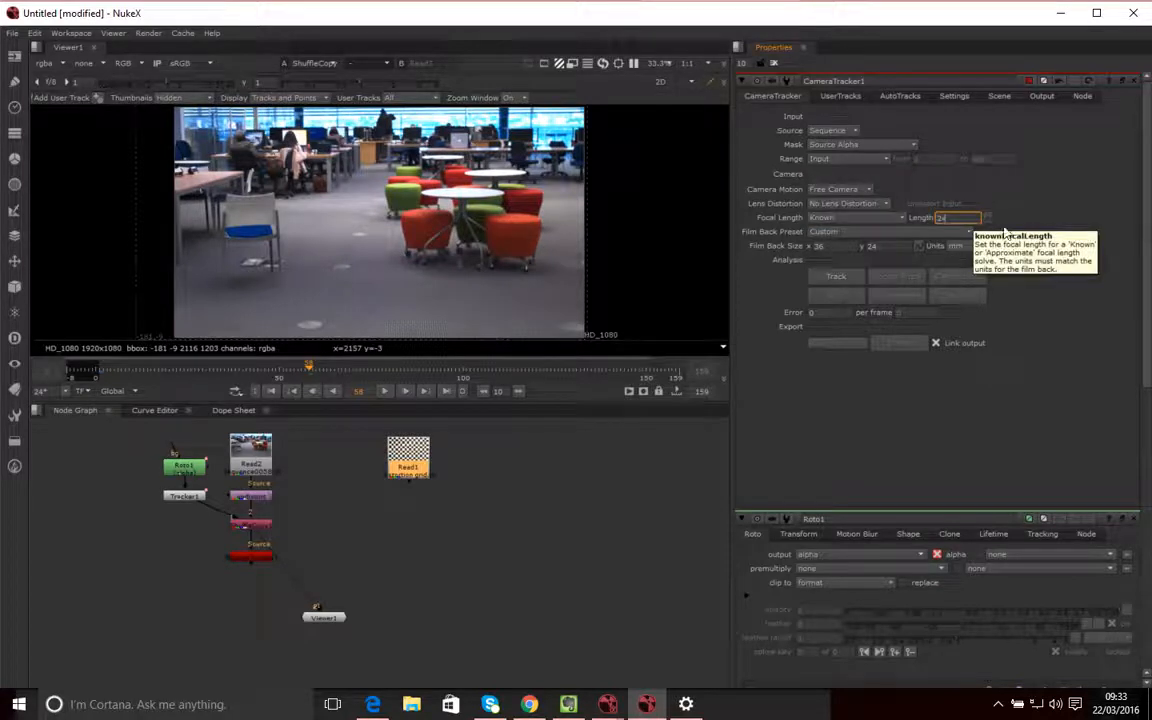
{"action": "type", "text": "24"}
{"action": "left_click", "coordinate": [1054, 194]}
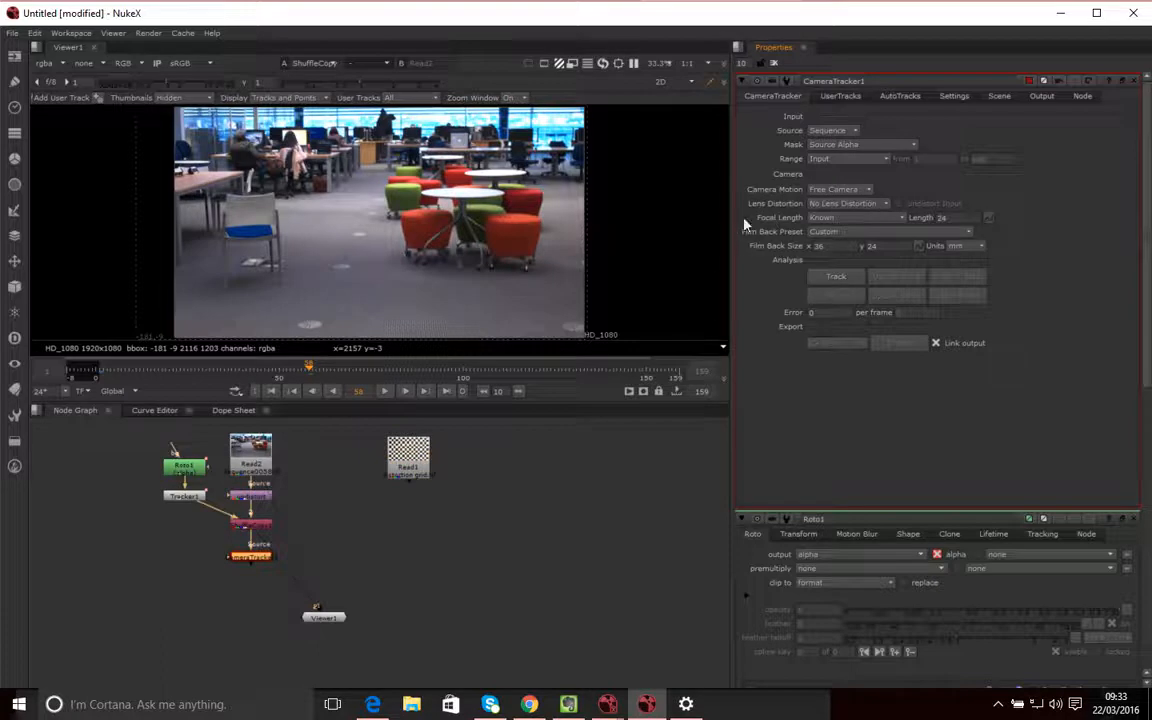
Set the CameraTracker's film back preset to the Black Magic Cinema Camera 2k
{"action": "left_click", "coordinate": [836, 247]}
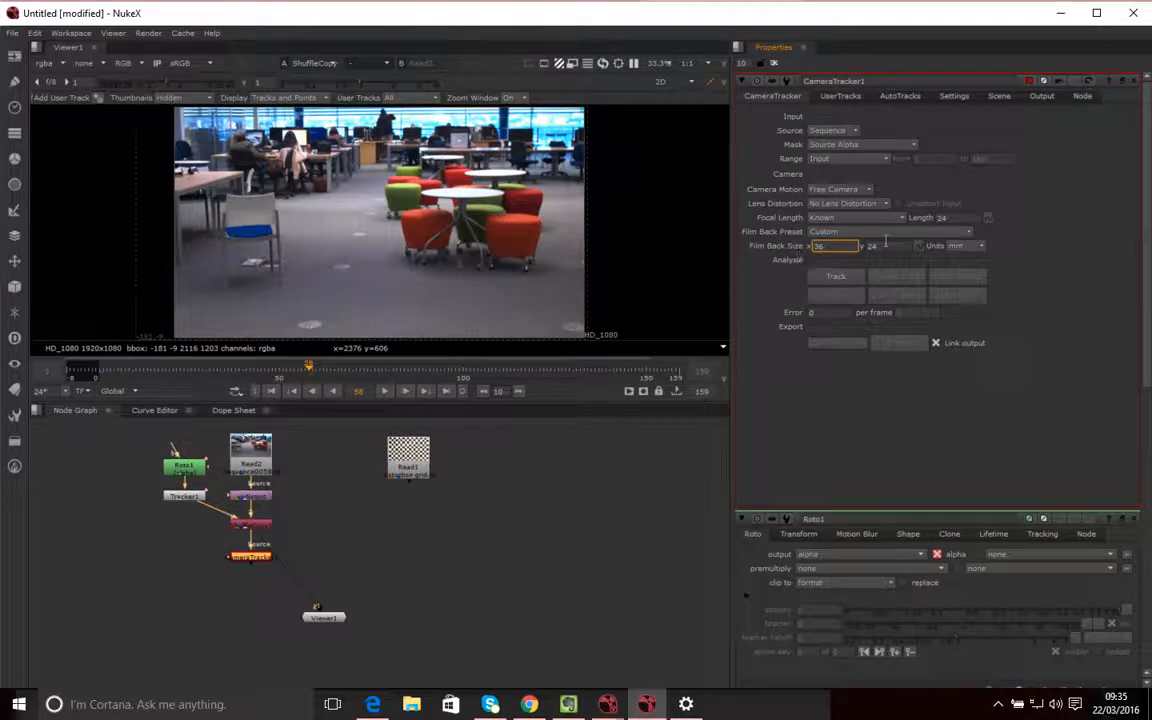
{"action": "left_click", "coordinate": [981, 247]}
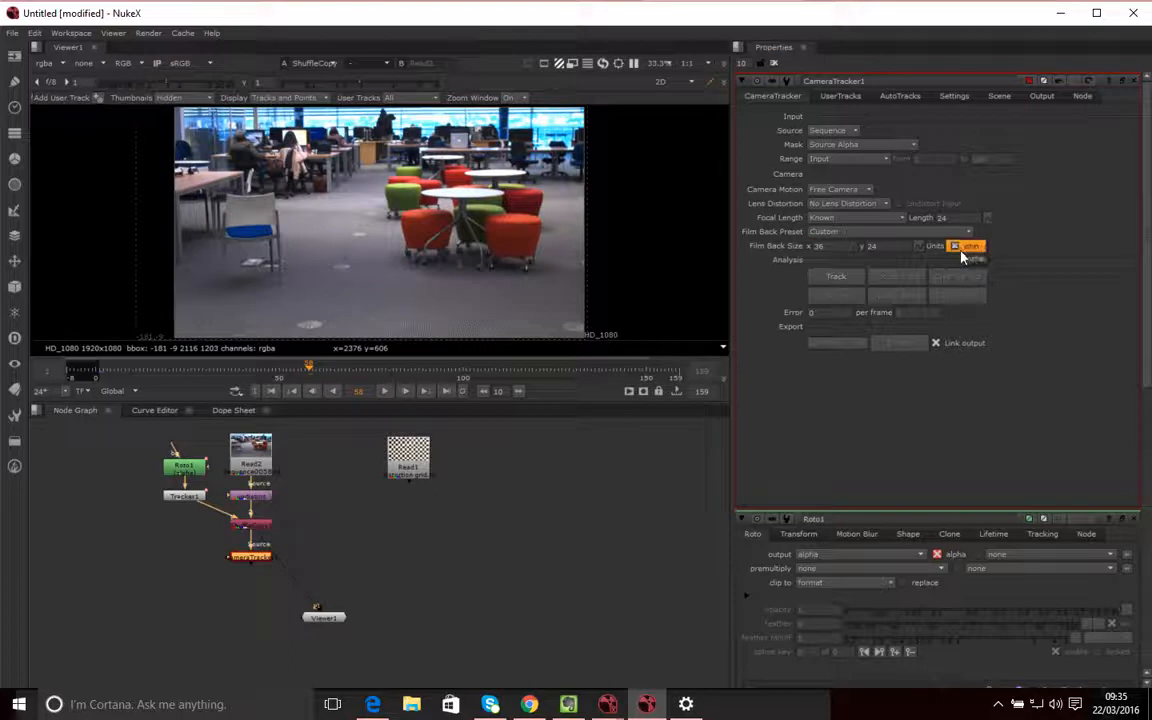
{"action": "left_click", "coordinate": [1044, 240]}
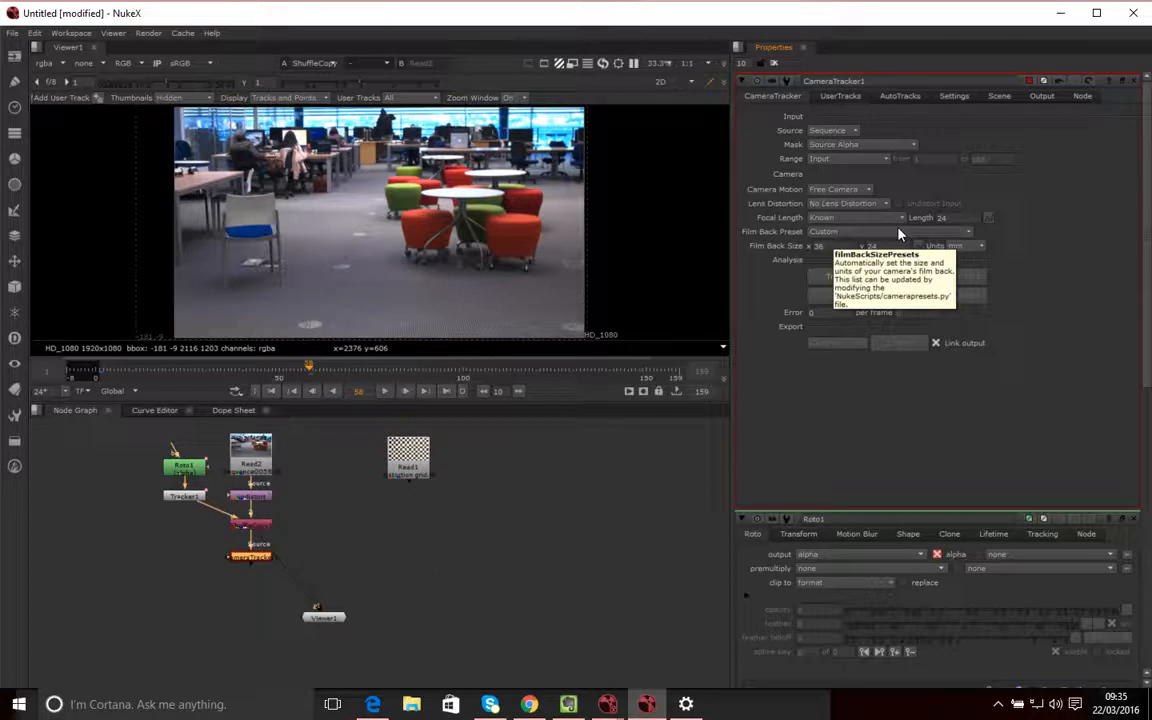
{"action": "left_click", "coordinate": [890, 232]}
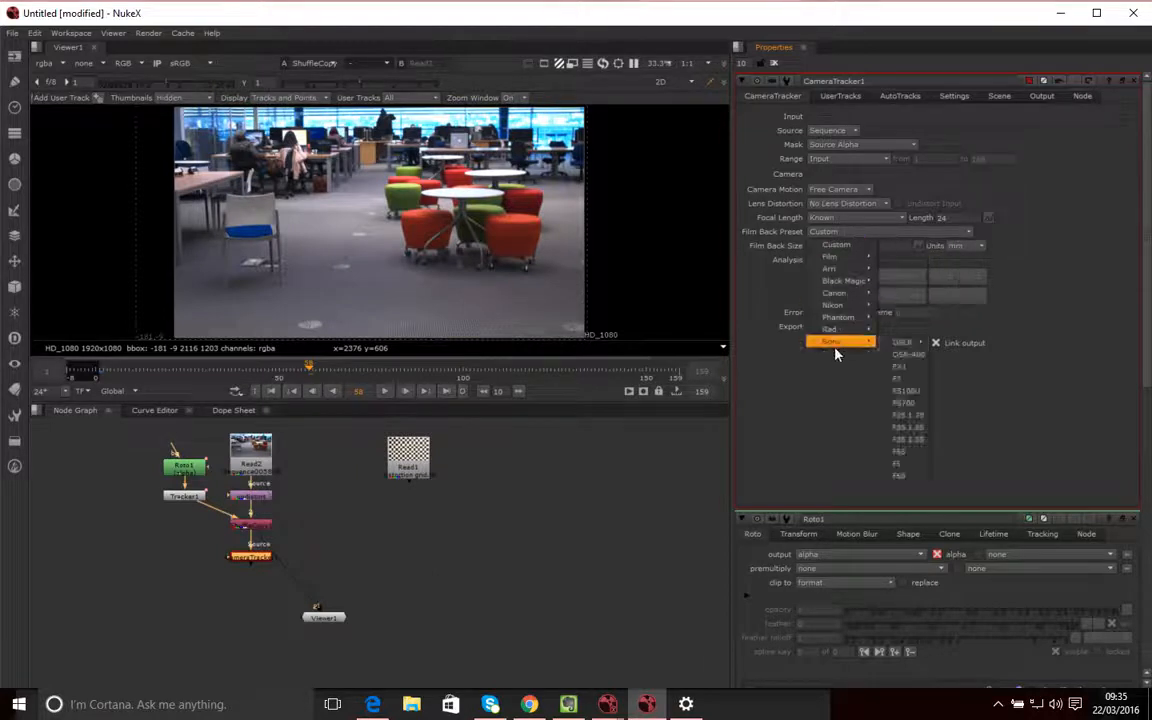
{"action": "left_click", "coordinate": [893, 219]}
{"action": "left_click", "coordinate": [850, 218]}
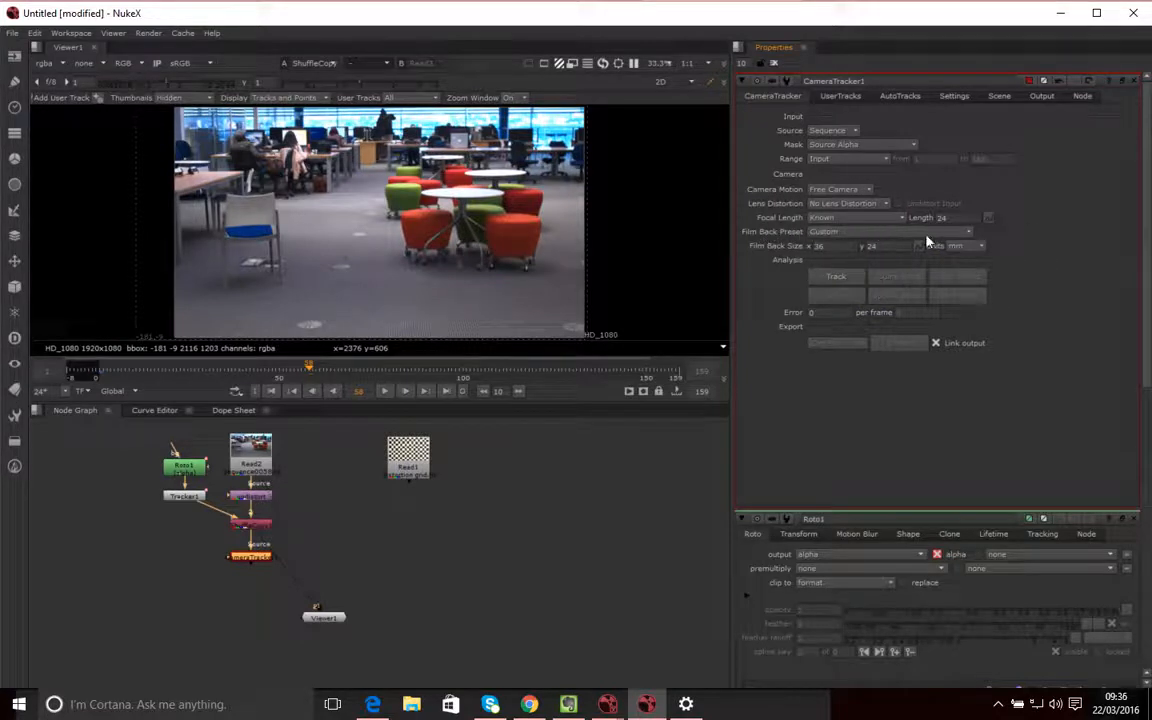
{"action": "left_click", "coordinate": [870, 232]}
{"action": "mouse_move", "coordinate": [833, 284]}
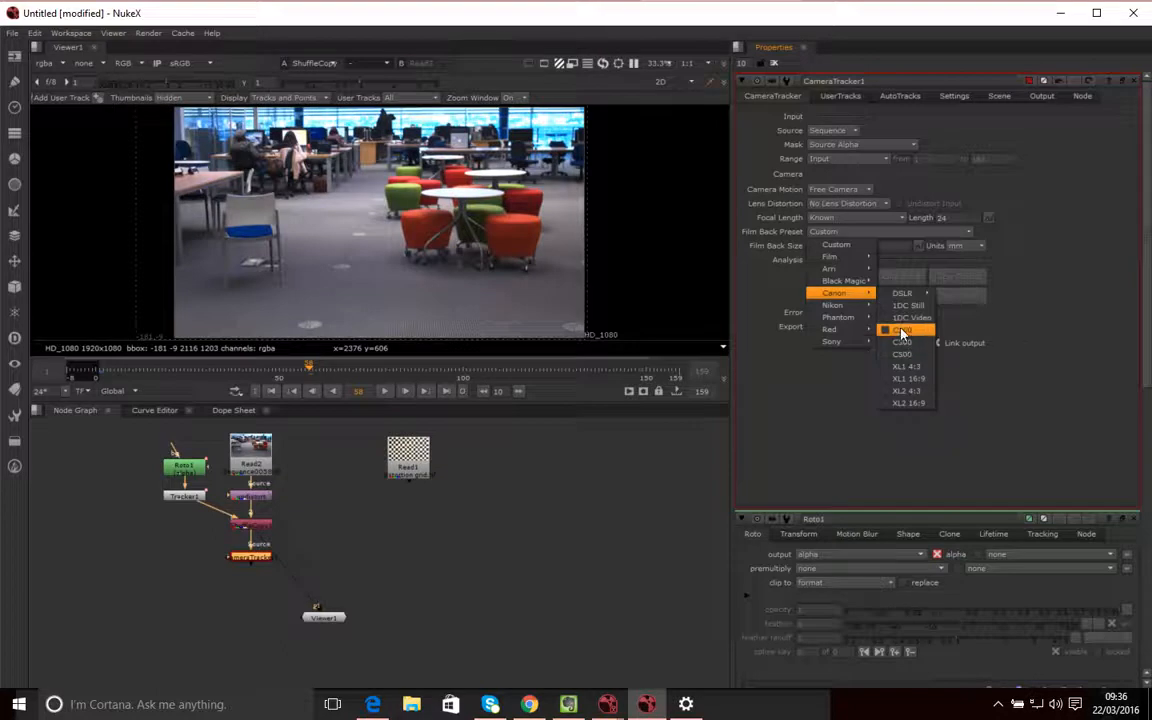
{"action": "mouse_move", "coordinate": [916, 296]}
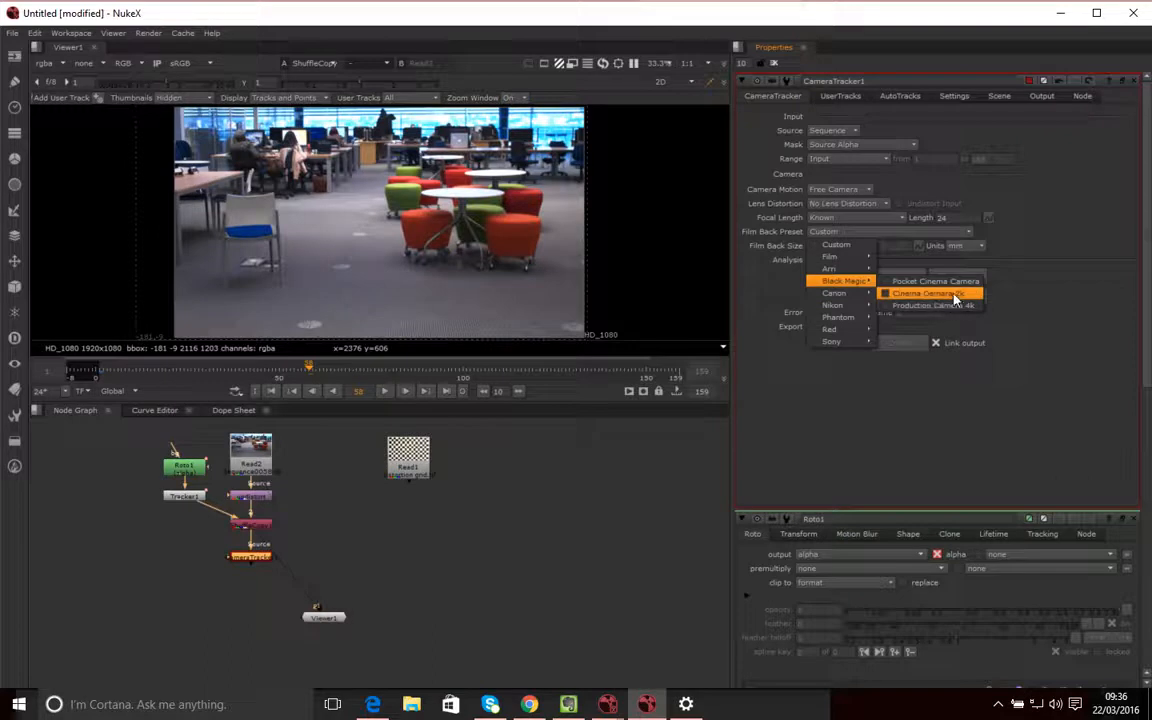
{"action": "left_click", "coordinate": [887, 296]}
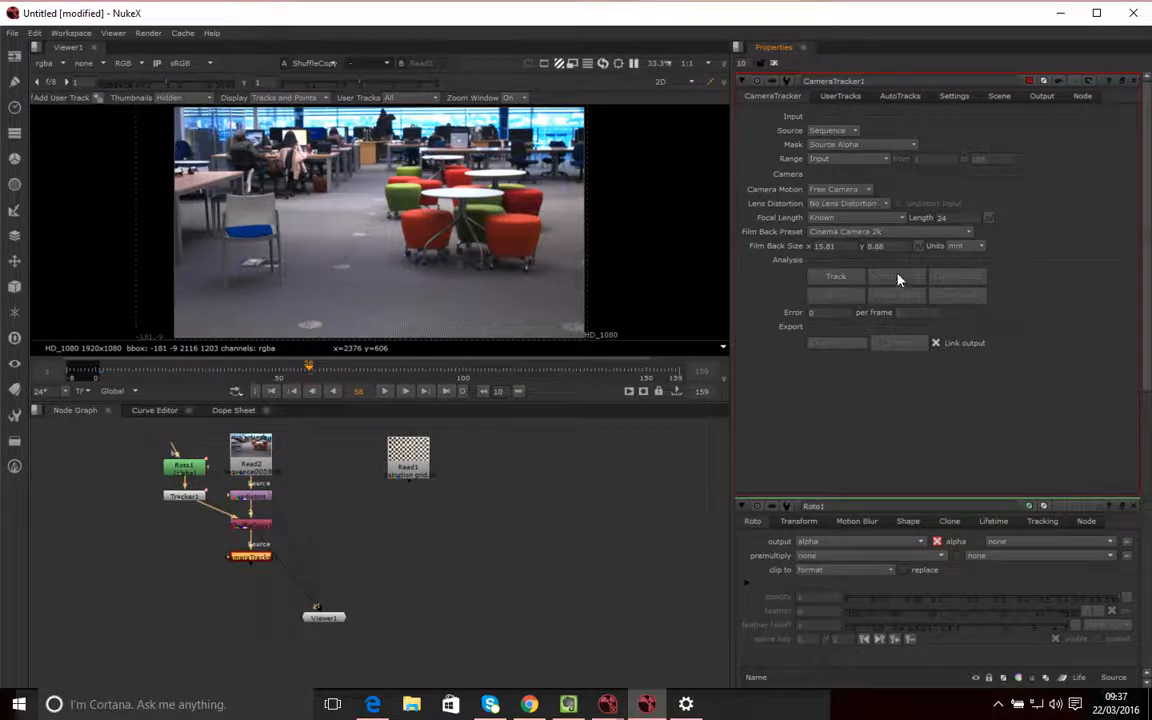
Preview the CameraTracker's feature detection with 200 features and a detection threshold of 0.175
{"action": "left_click", "coordinate": [955, 97]}
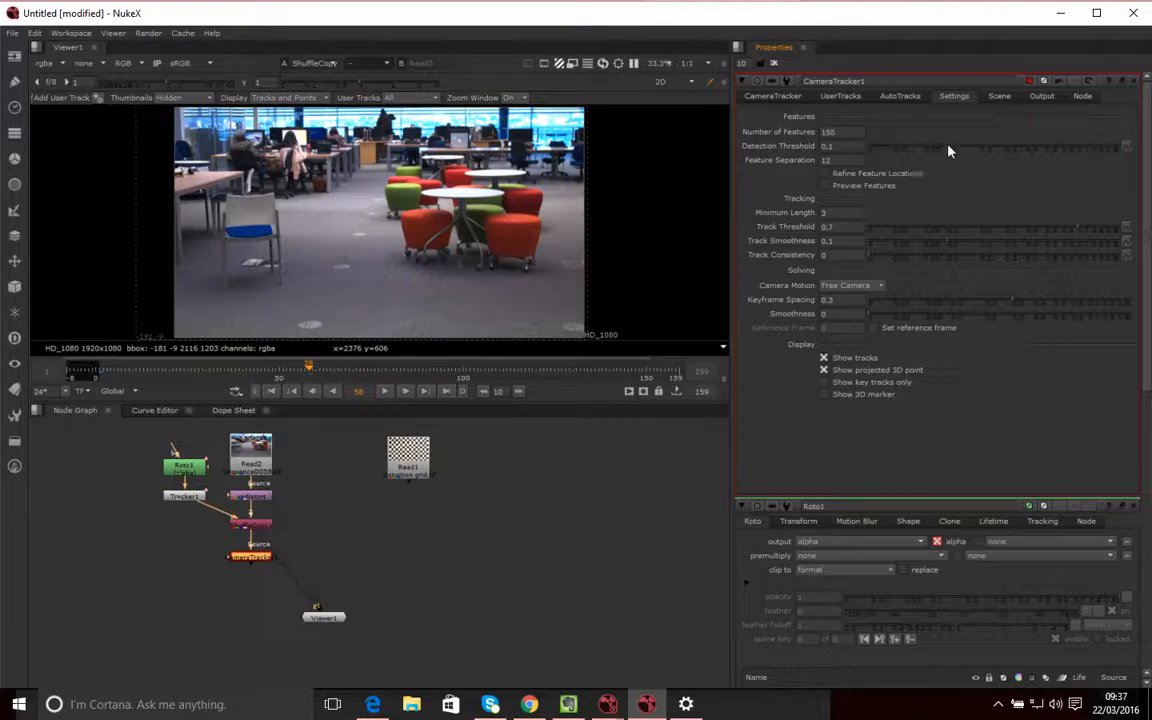
{"action": "left_click_drag", "start_coordinate": [949, 150], "coordinate": [940, 177]}
{"action": "double_click", "coordinate": [850, 132]}
{"action": "type", "text": "200"}
{"action": "left_click_drag", "start_coordinate": [948, 152], "coordinate": [973, 153]}
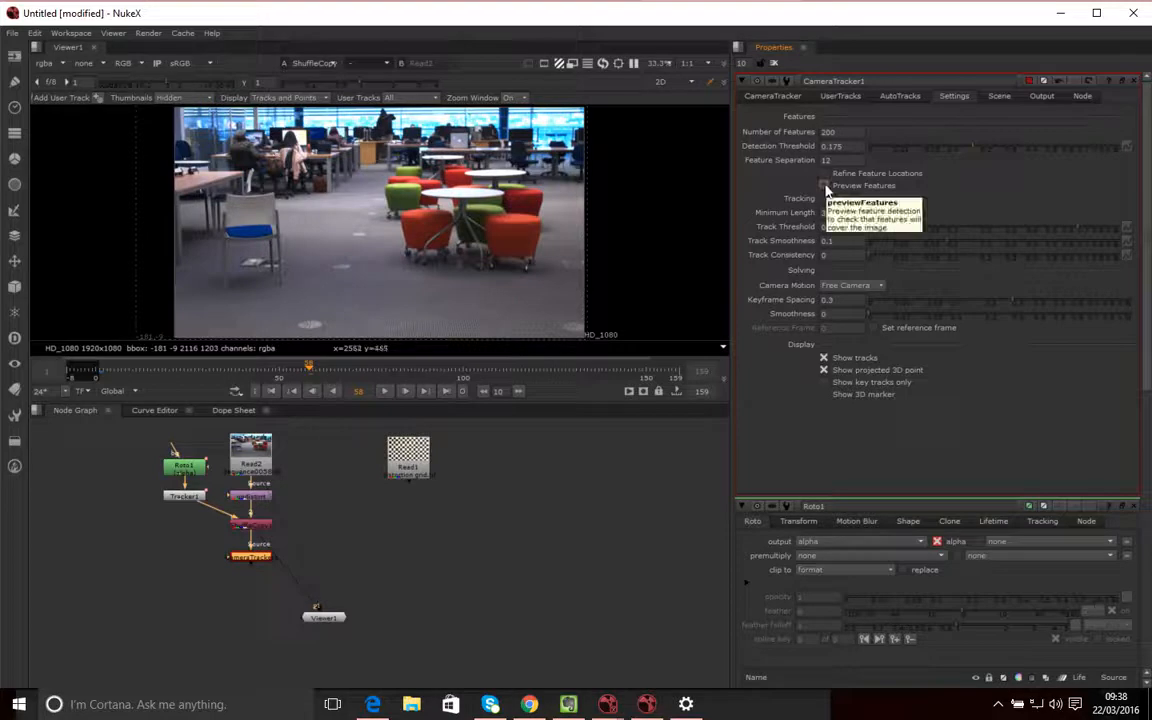
{"action": "left_click", "coordinate": [825, 187]}
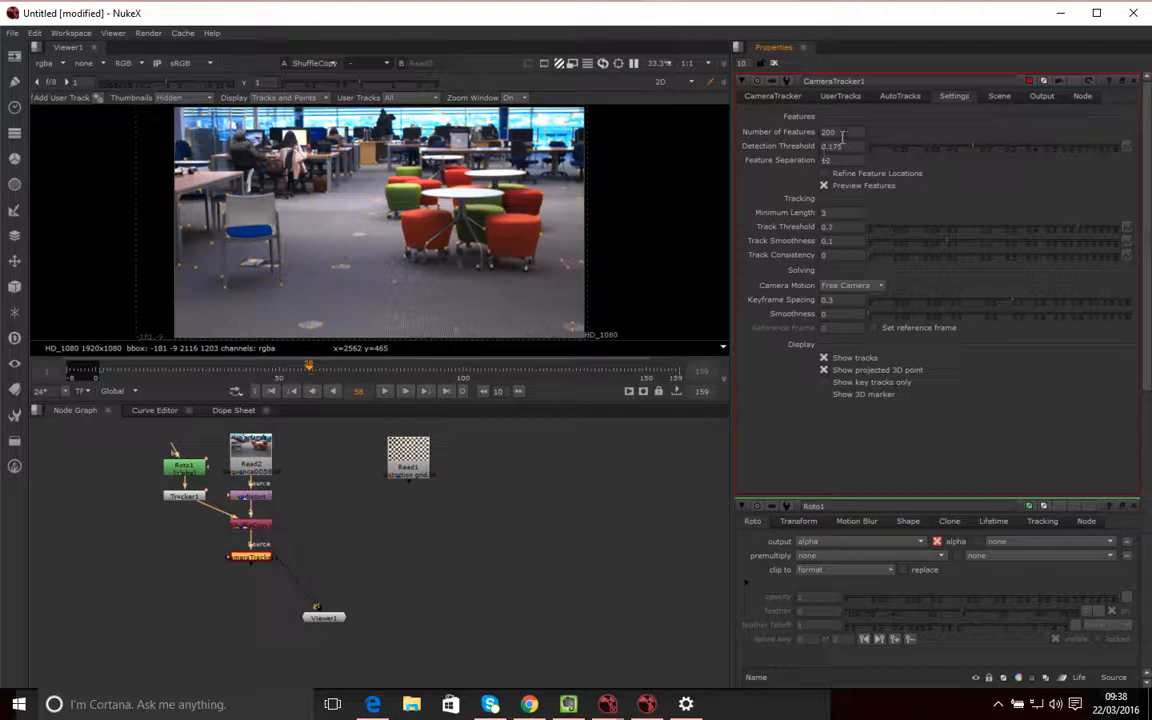
Set the Detection Threshold to 0.155 and the Number of Features to 250, after first trying 50 features
{"action": "mouse_move", "coordinate": [964, 149]}
{"action": "left_mouse_down"}
{"action": "mouse_move", "coordinate": [977, 147]}
{"action": "mouse_move", "coordinate": [923, 158]}
{"action": "mouse_move", "coordinate": [968, 159]}
{"action": "left_mouse_up"}
{"action": "left_click", "coordinate": [850, 133]}
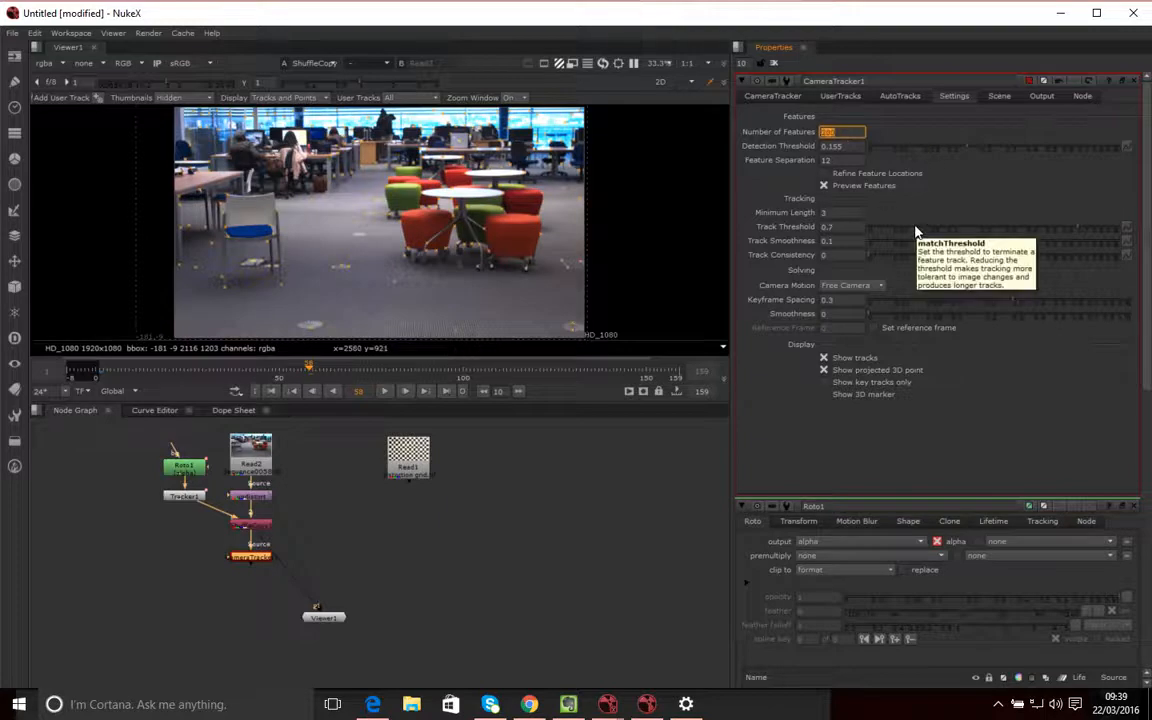
{"action": "type", "text": "50"}
{"action": "key", "text": "Return"}
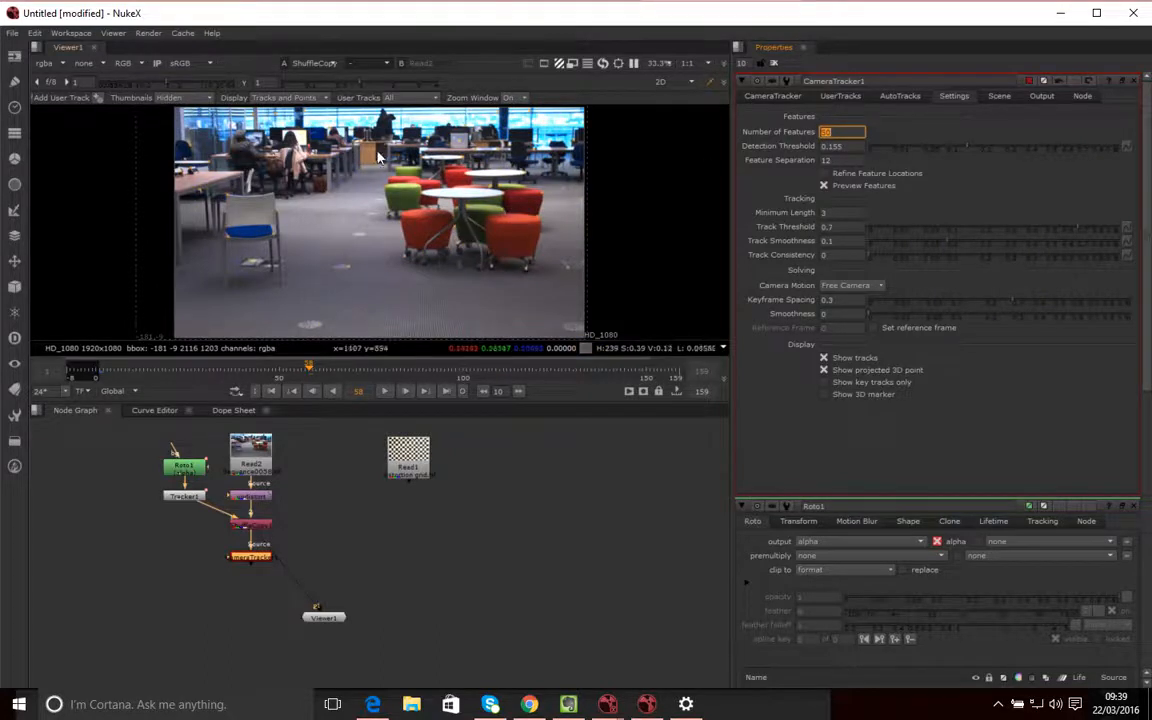
{"action": "type", "text": "250"}
{"action": "key", "text": "Return"}
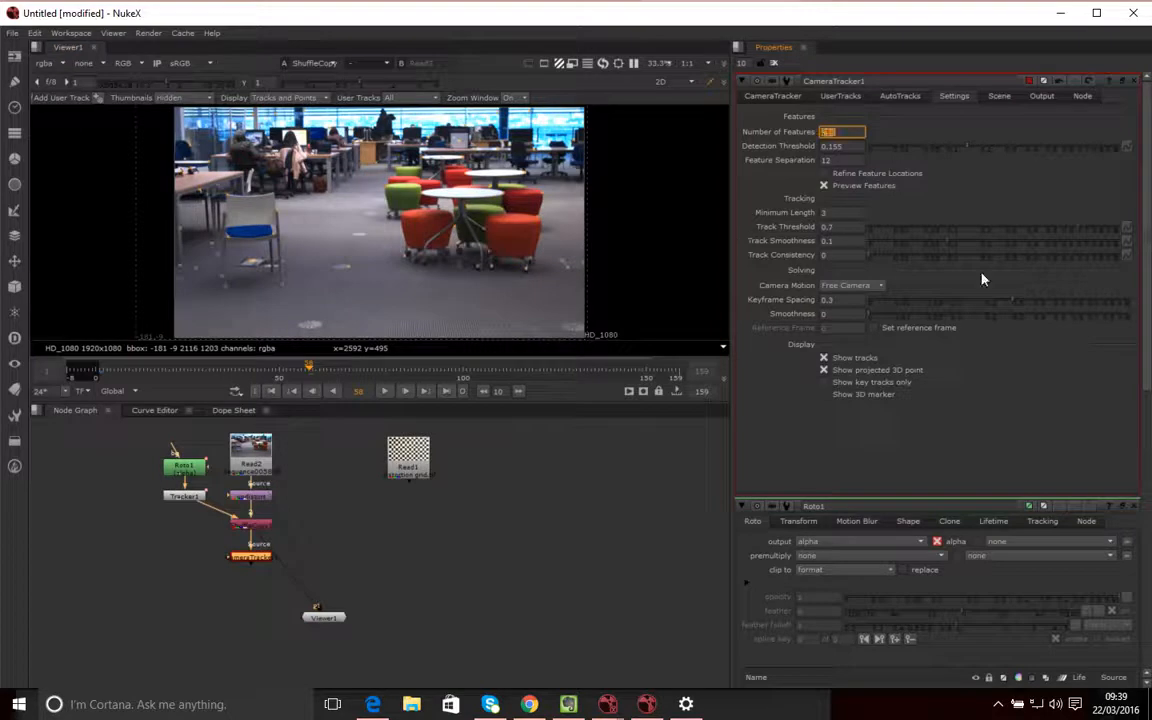
Try a Feature Separation of 1 in the tracker settings and restore it to 12
{"action": "left_click_drag", "start_coordinate": [842, 161], "coordinate": [754, 159]}
{"action": "type", "text": "1"}
{"action": "key", "text": "Return"}
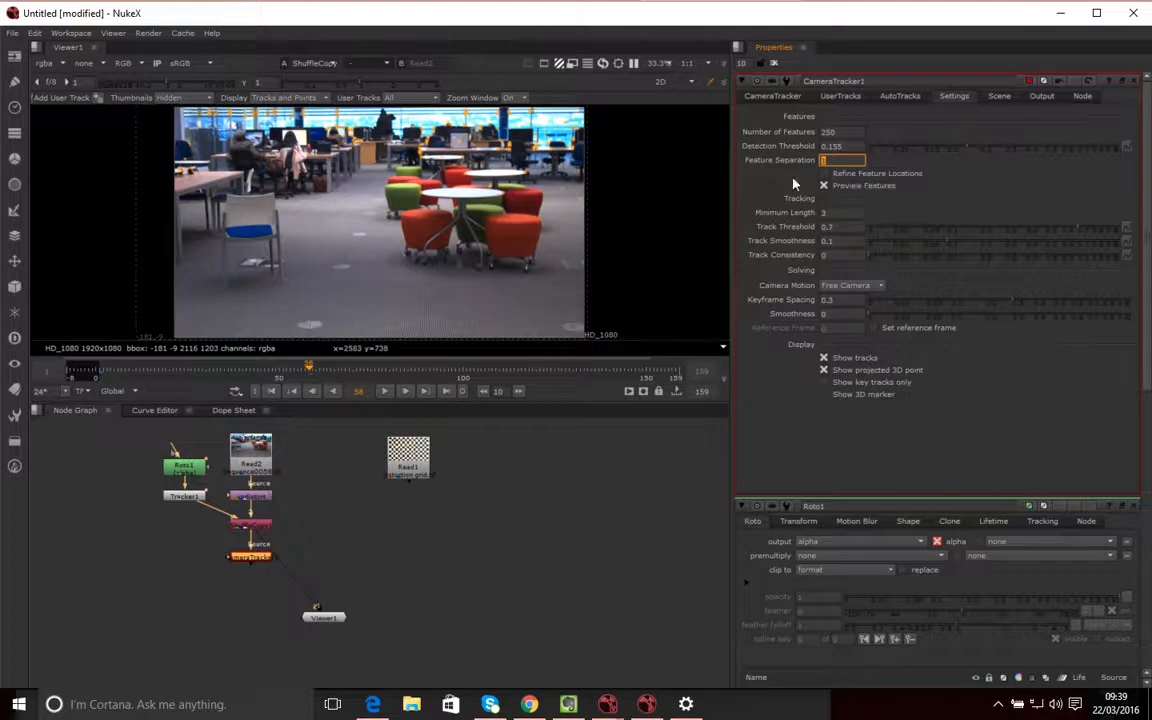
{"action": "type", "text": "12"}
{"action": "key", "text": "Return"}
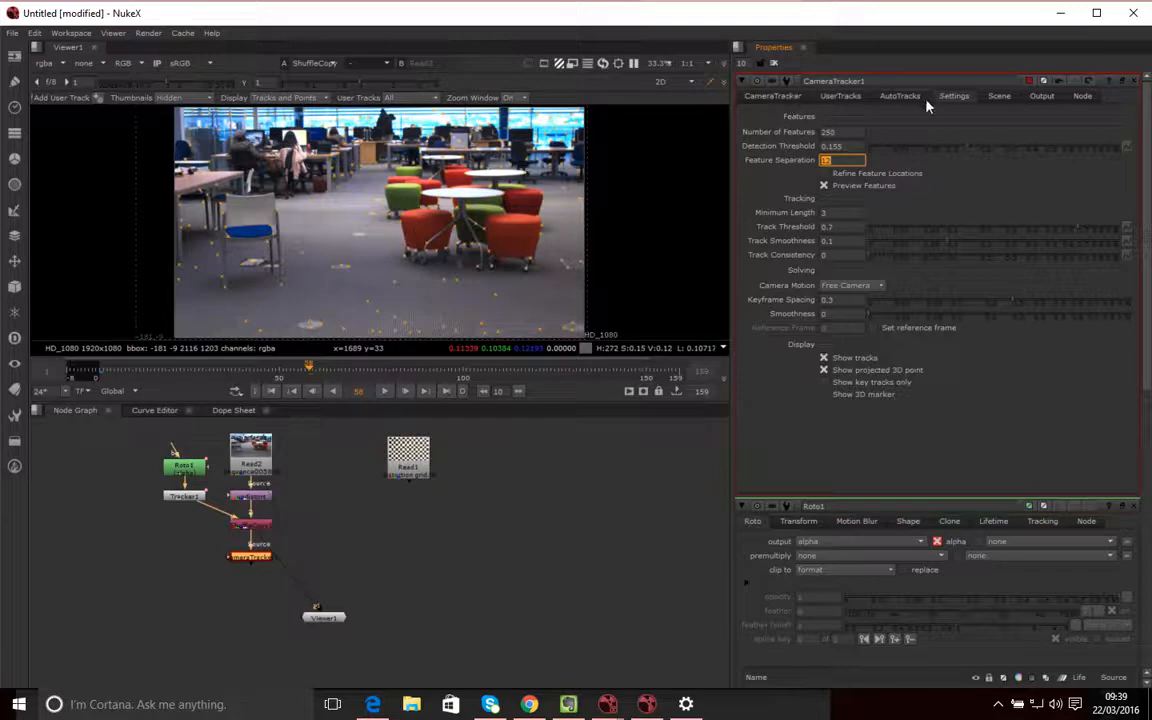
Return to the first frame and track the features through the footage with the CameraTracker
{"action": "left_click", "coordinate": [775, 96]}
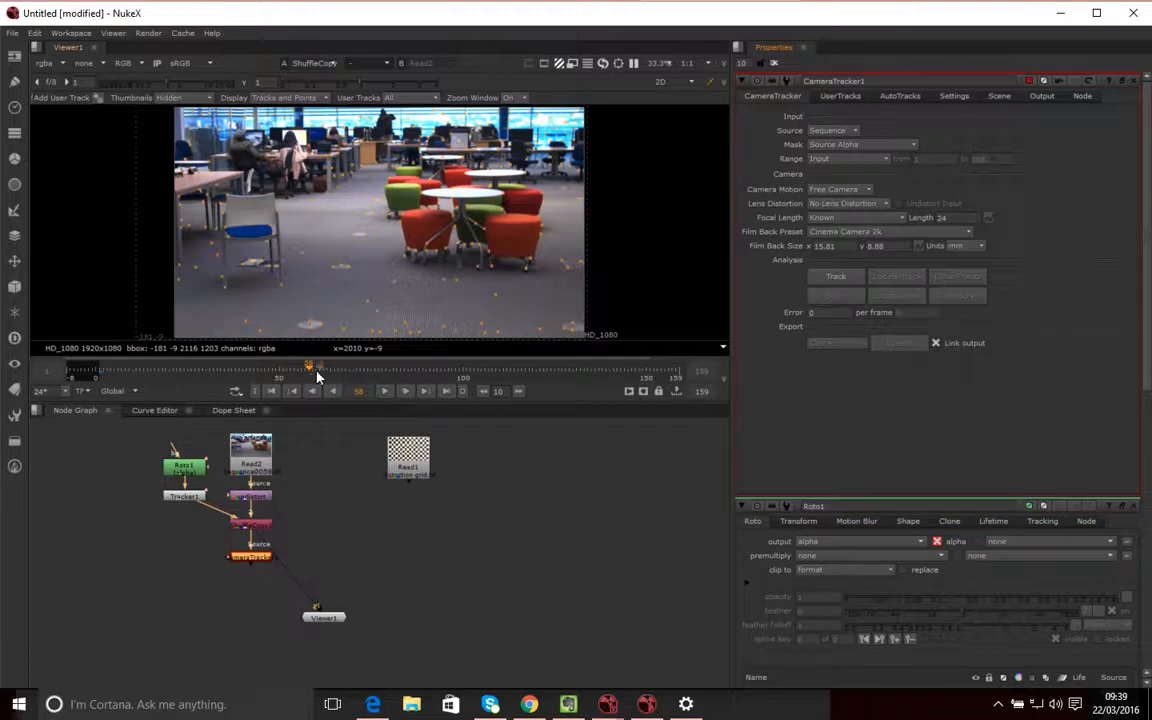
{"action": "left_click", "coordinate": [270, 391]}
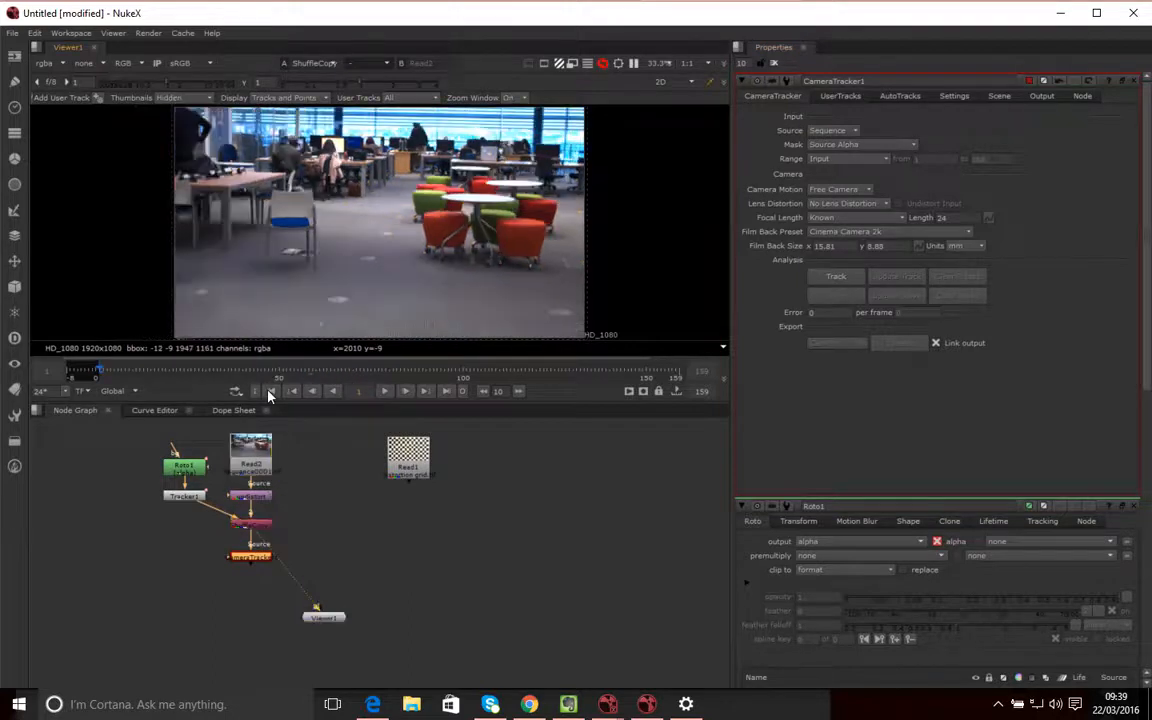
{"action": "left_click", "coordinate": [840, 284]}
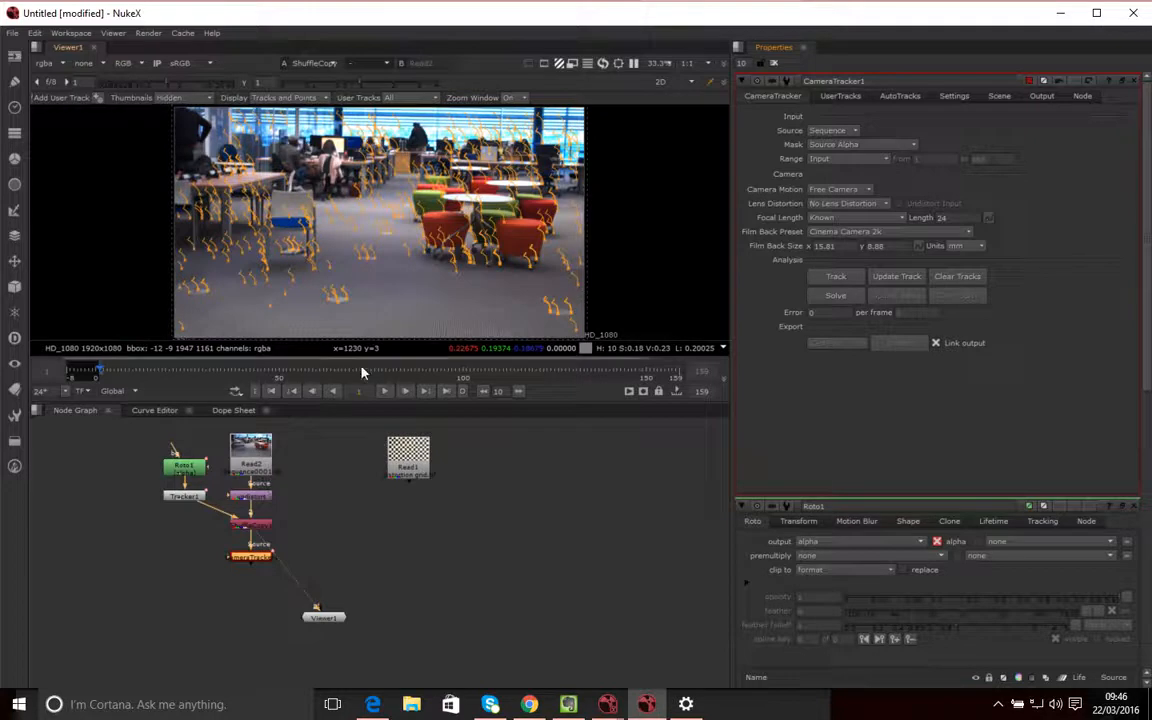
Review the generated feature tracks across the shot by playing and scrubbing the footage in an enlarged viewer
{"action": "left_click", "coordinate": [387, 392]}
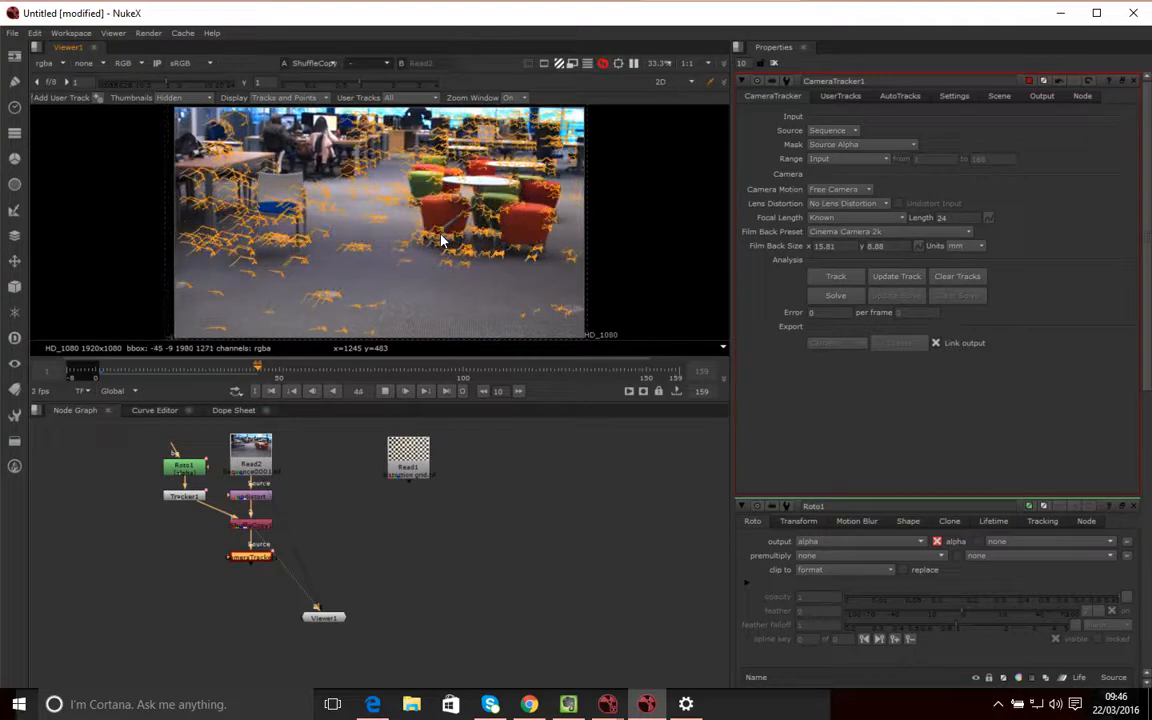
{"action": "left_click", "coordinate": [384, 391]}
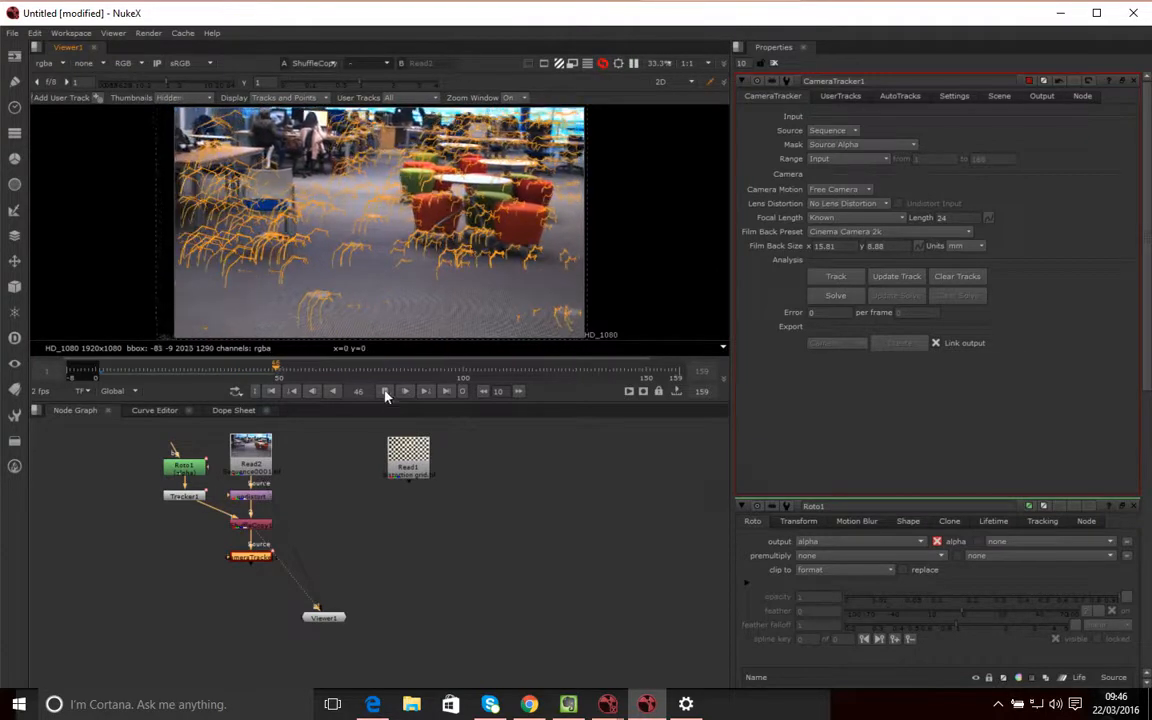
{"action": "left_click_drag", "start_coordinate": [281, 373], "coordinate": [254, 369]}
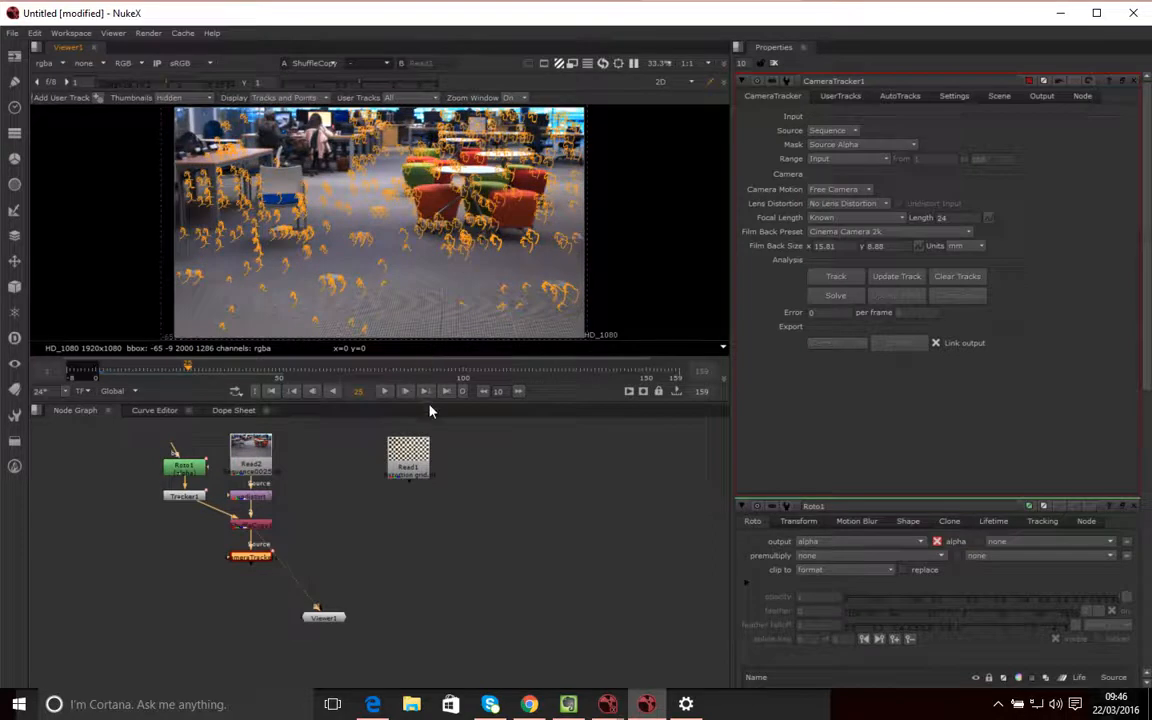
{"action": "left_click_drag", "start_coordinate": [427, 400], "coordinate": [430, 567]}
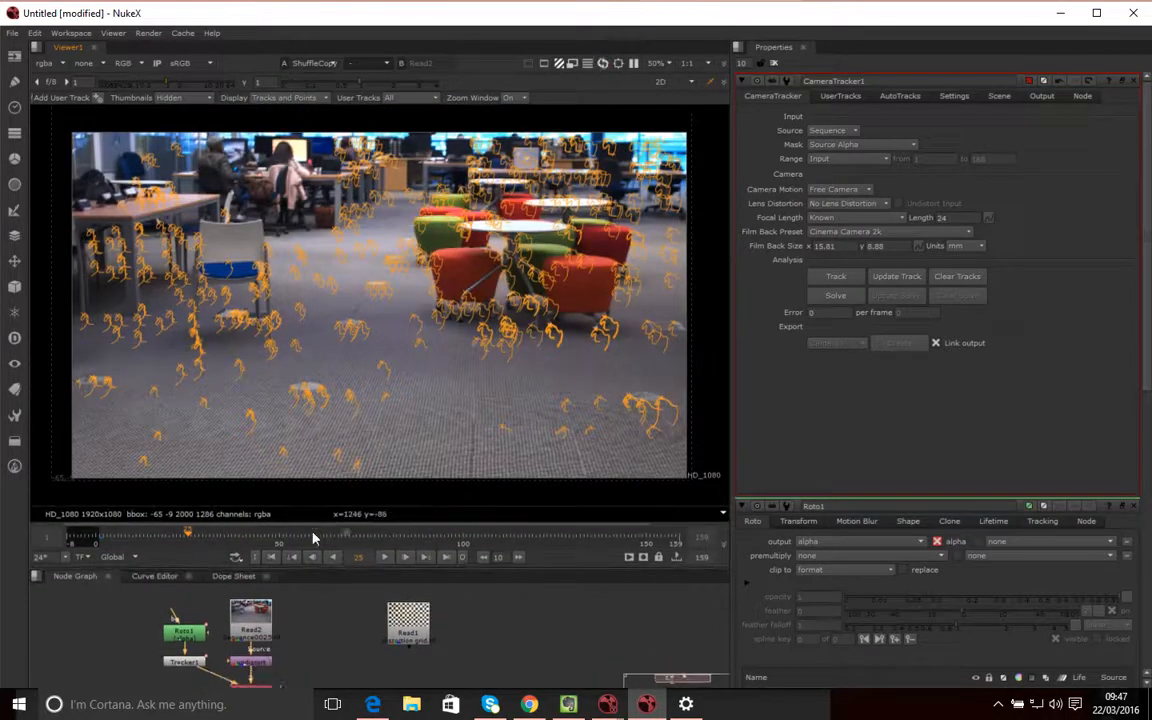
{"action": "left_click_drag", "start_coordinate": [197, 539], "coordinate": [302, 519]}
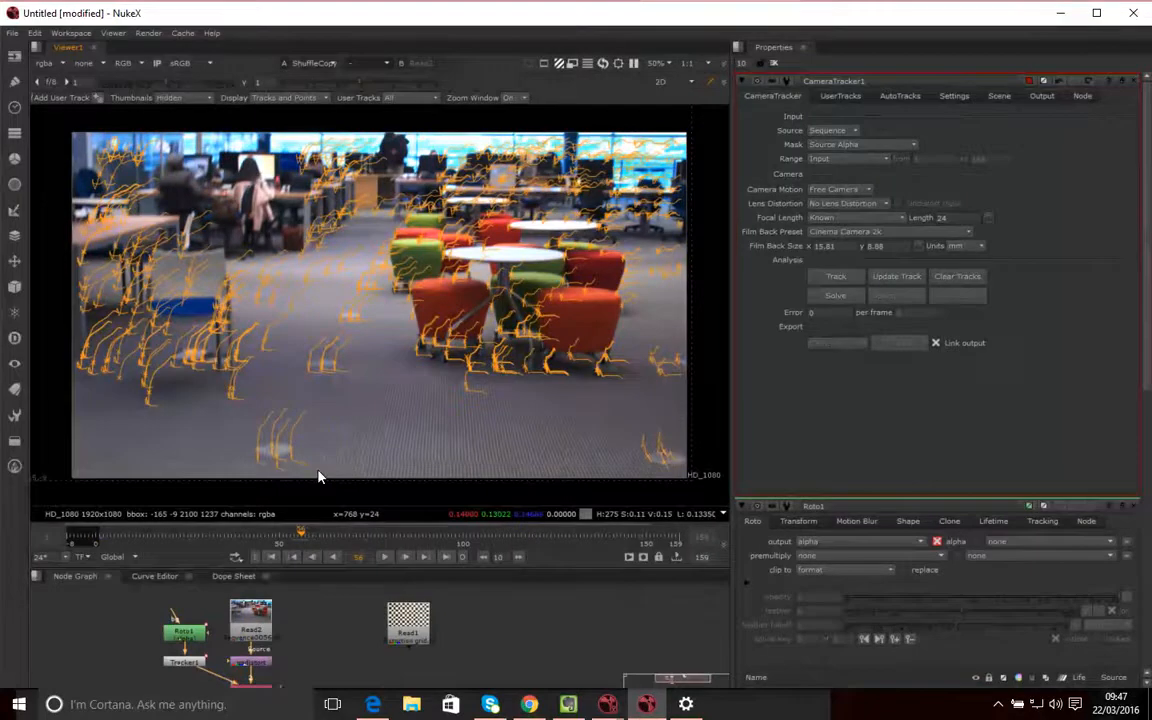
{"action": "left_click_drag", "start_coordinate": [301, 533], "coordinate": [197, 535]}
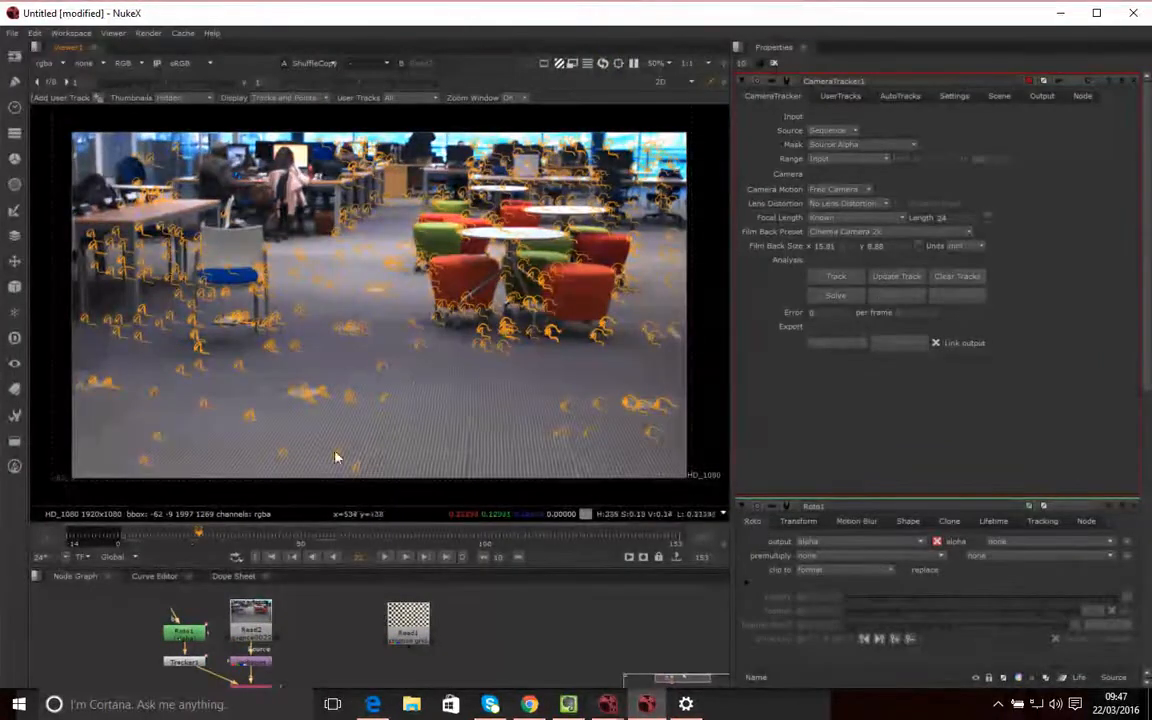
{"action": "left_click_drag", "start_coordinate": [203, 537], "coordinate": [361, 533]}
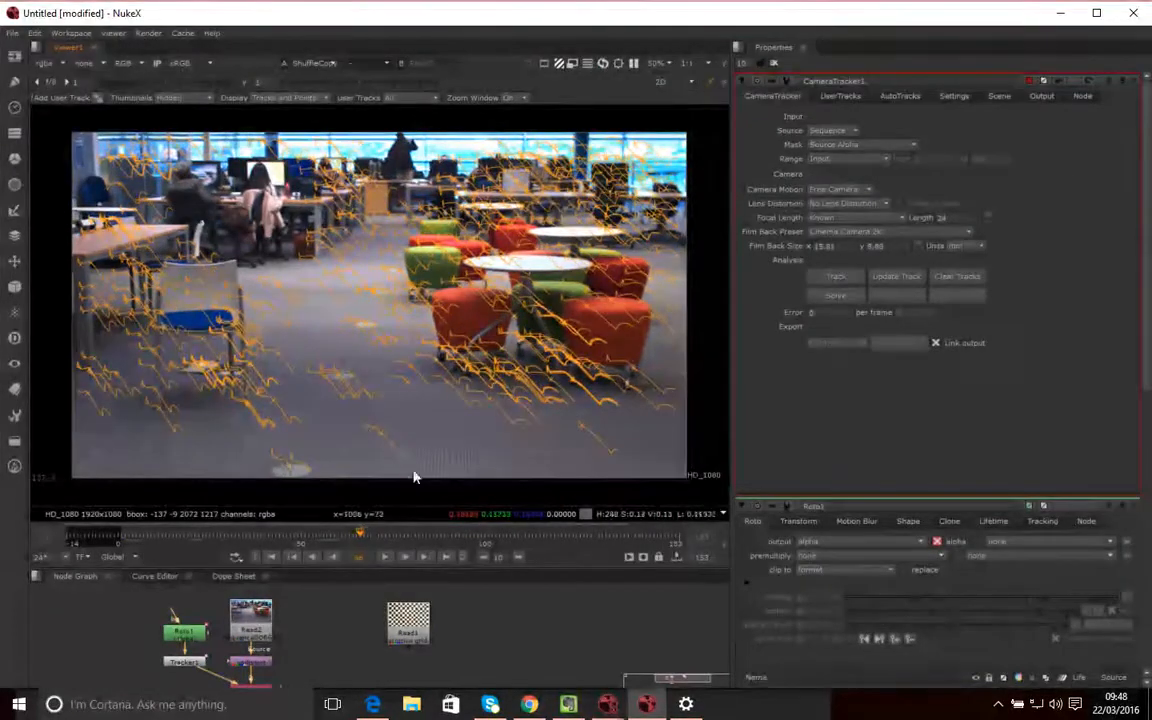
{"action": "left_click_drag", "start_coordinate": [361, 537], "coordinate": [408, 535]}
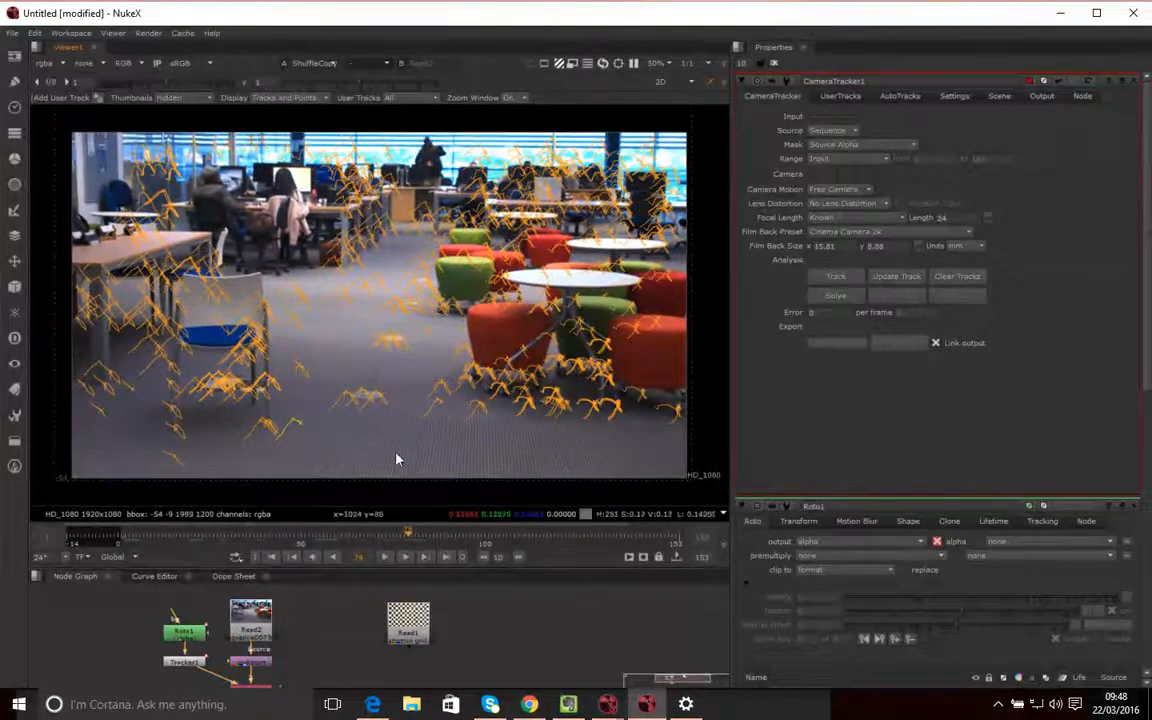
Solve the camera from the tracks and check the solved tracks on frames between 60 and 90
{"action": "left_click", "coordinate": [401, 536]}
{"action": "left_click_drag", "start_coordinate": [401, 538], "coordinate": [441, 547]}
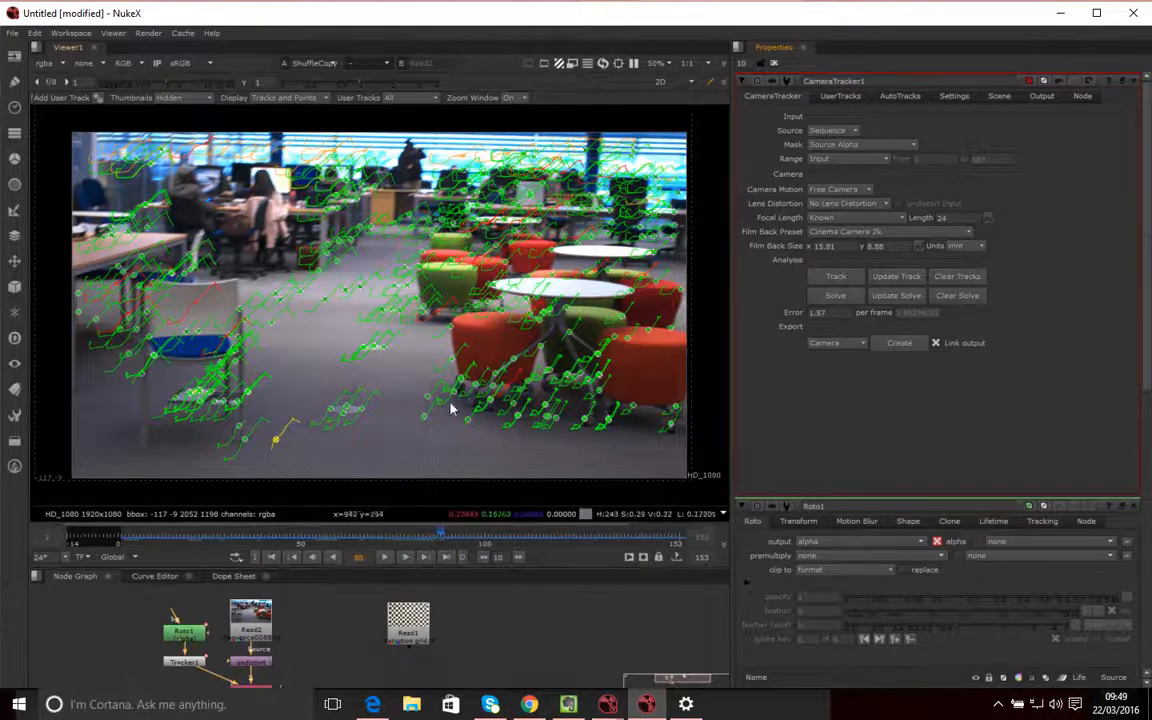
{"action": "left_click_drag", "start_coordinate": [443, 537], "coordinate": [340, 535]}
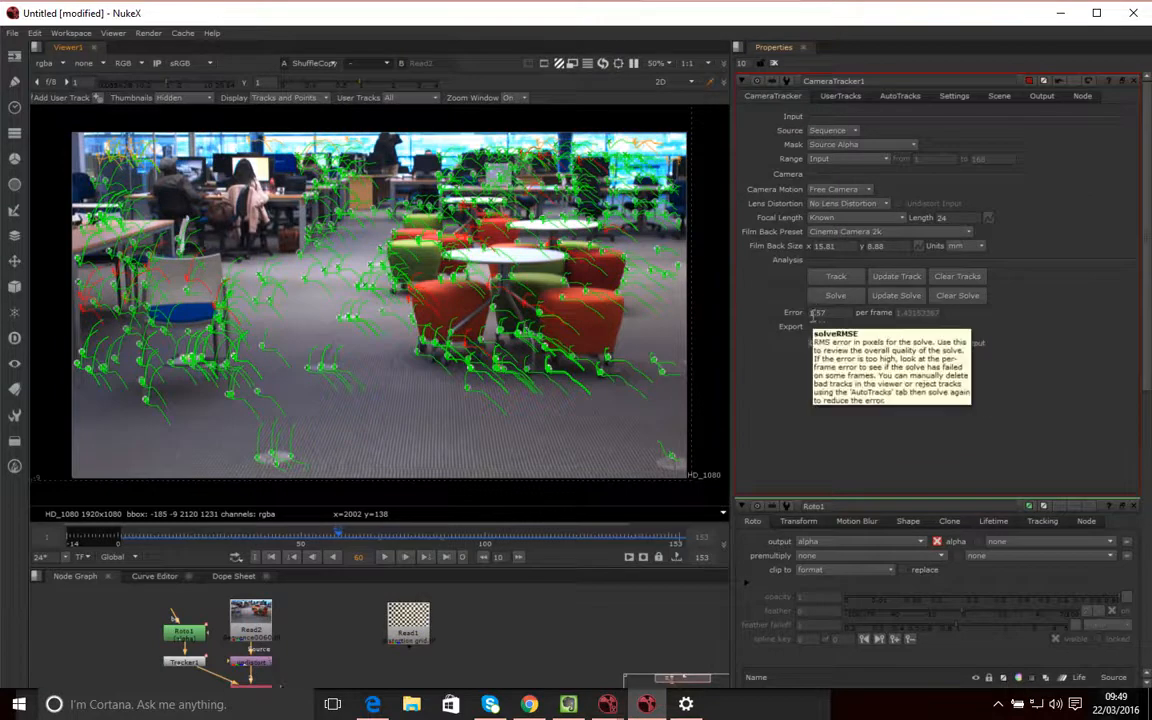
Inspect the solved point cloud from several angles in the 3D view, and return to the 2D view
{"action": "left_click", "coordinate": [662, 82]}
{"action": "left_click", "coordinate": [612, 102]}
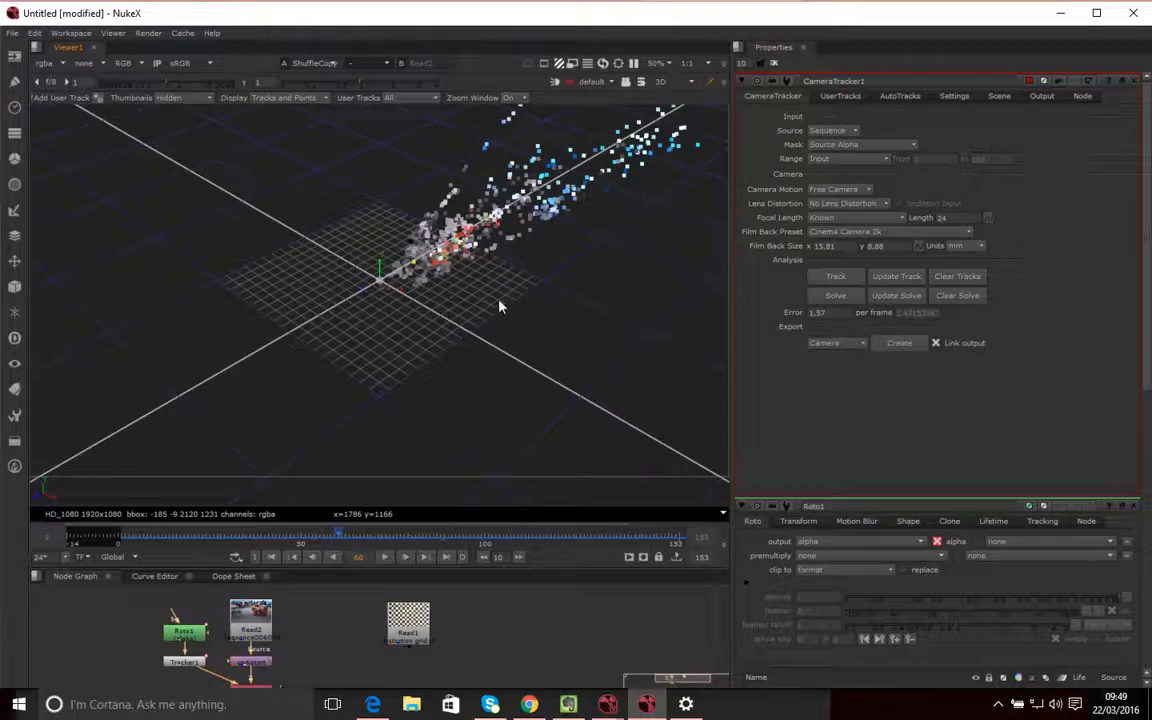
{"action": "left_click_drag", "start_coordinate": [492, 293], "coordinate": [450, 323]}
{"action": "left_click_drag", "start_coordinate": [443, 369], "coordinate": [411, 404]}
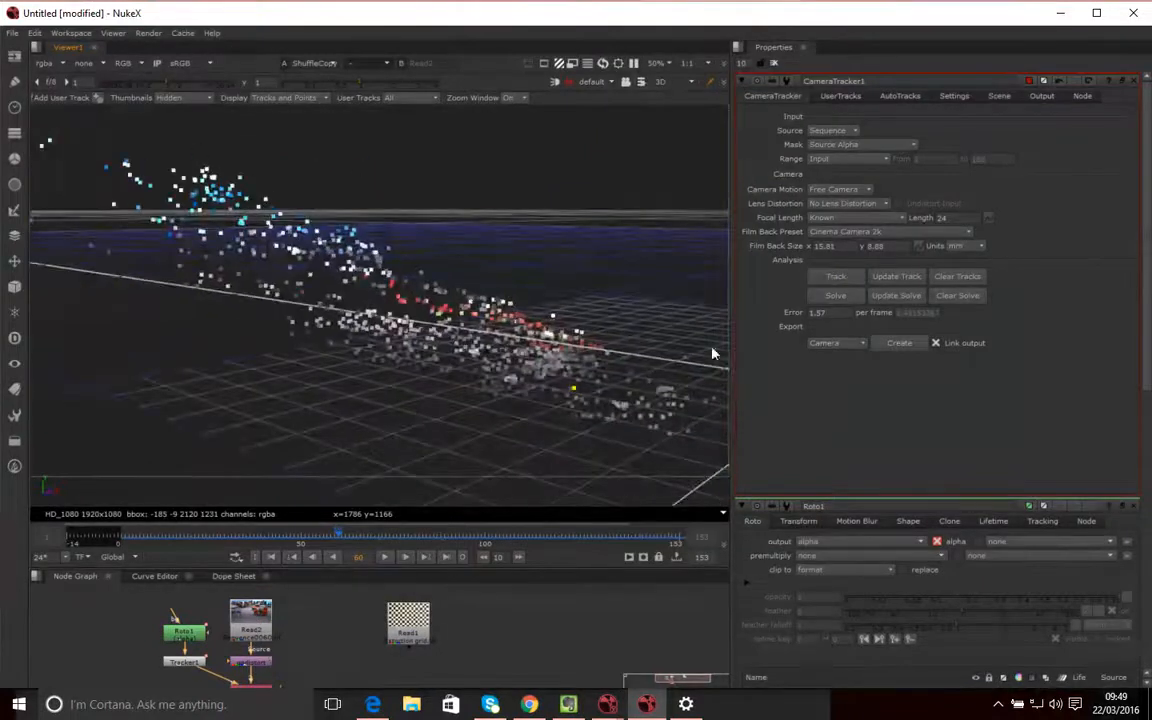
{"action": "left_click", "coordinate": [660, 81]}
{"action": "left_click", "coordinate": [665, 98]}
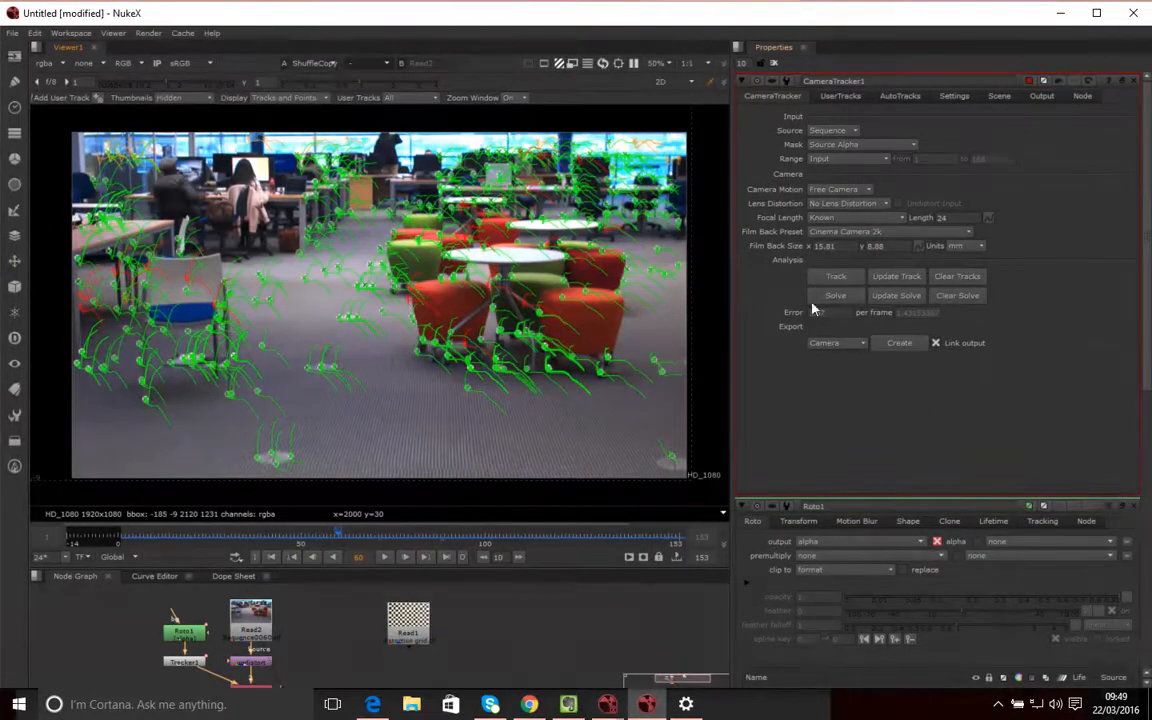
Go back to frame 1 and solve the camera again, accepting the reset of the current solve
{"action": "mouse_move", "coordinate": [835, 307]}
{"action": "left_click_drag", "start_coordinate": [155, 548], "coordinate": [122, 548]}
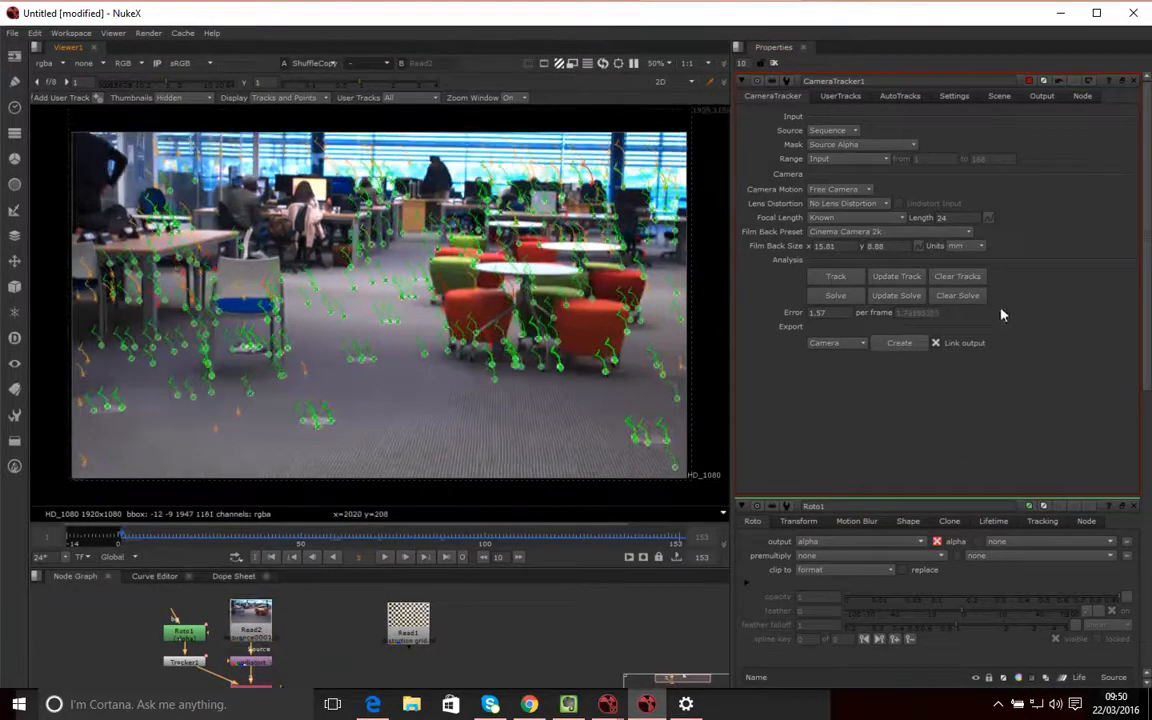
{"action": "left_click", "coordinate": [838, 296]}
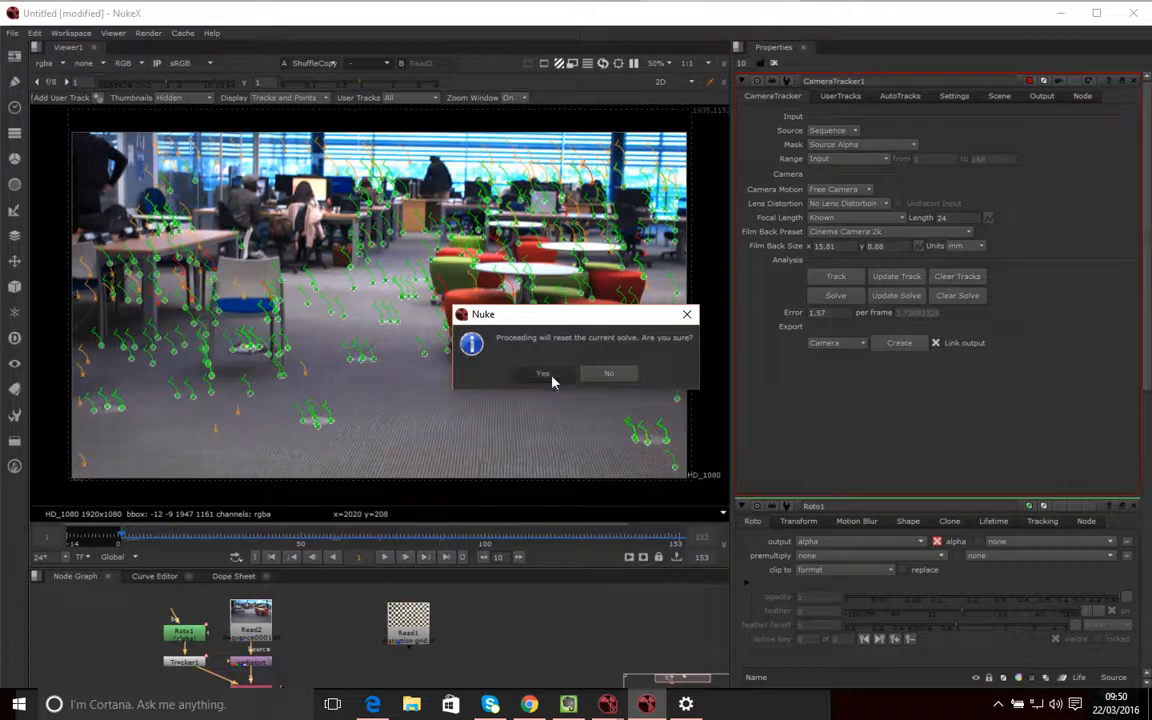
{"action": "left_click", "coordinate": [542, 376]}
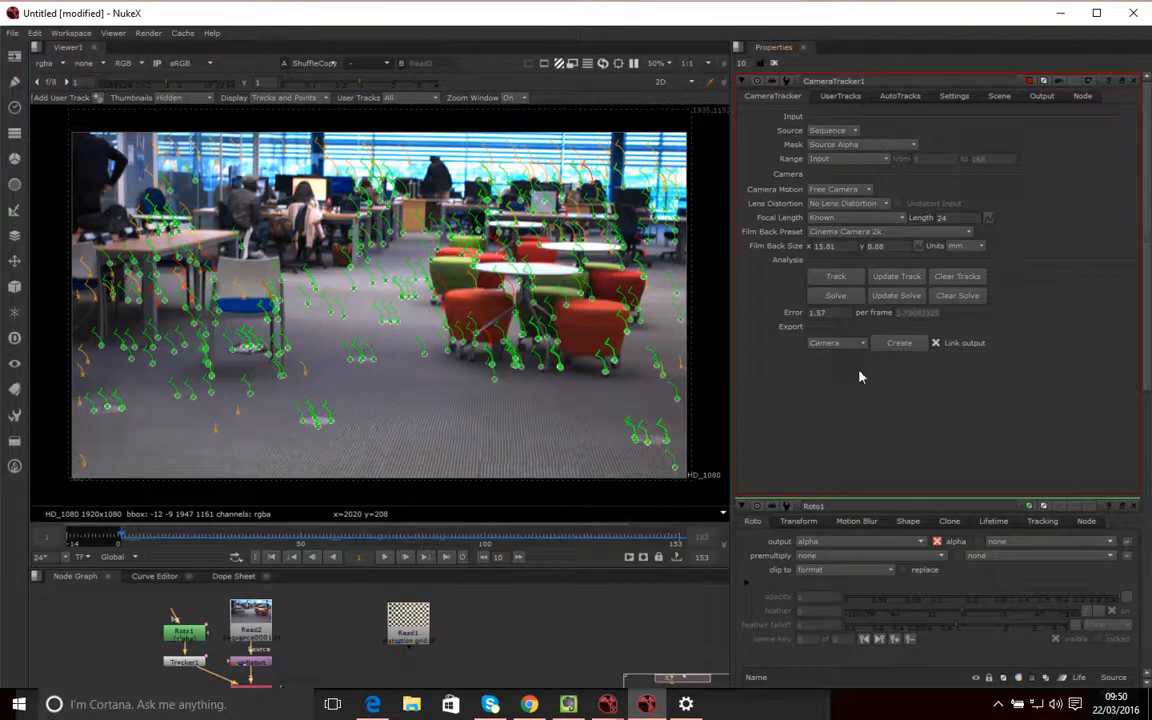
Check the solve at frames 79 and 131, examining the error details of tracks around the front red chair
{"action": "left_click_drag", "start_coordinate": [124, 536], "coordinate": [407, 535]}
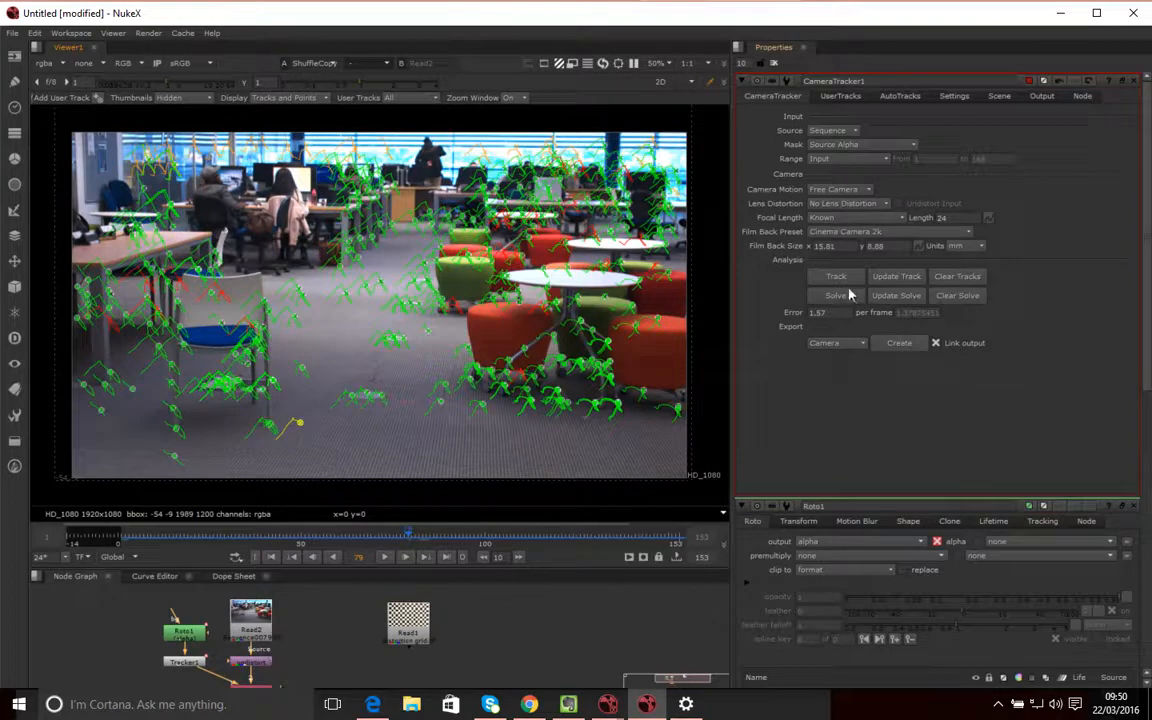
{"action": "left_click_drag", "start_coordinate": [412, 538], "coordinate": [600, 535]}
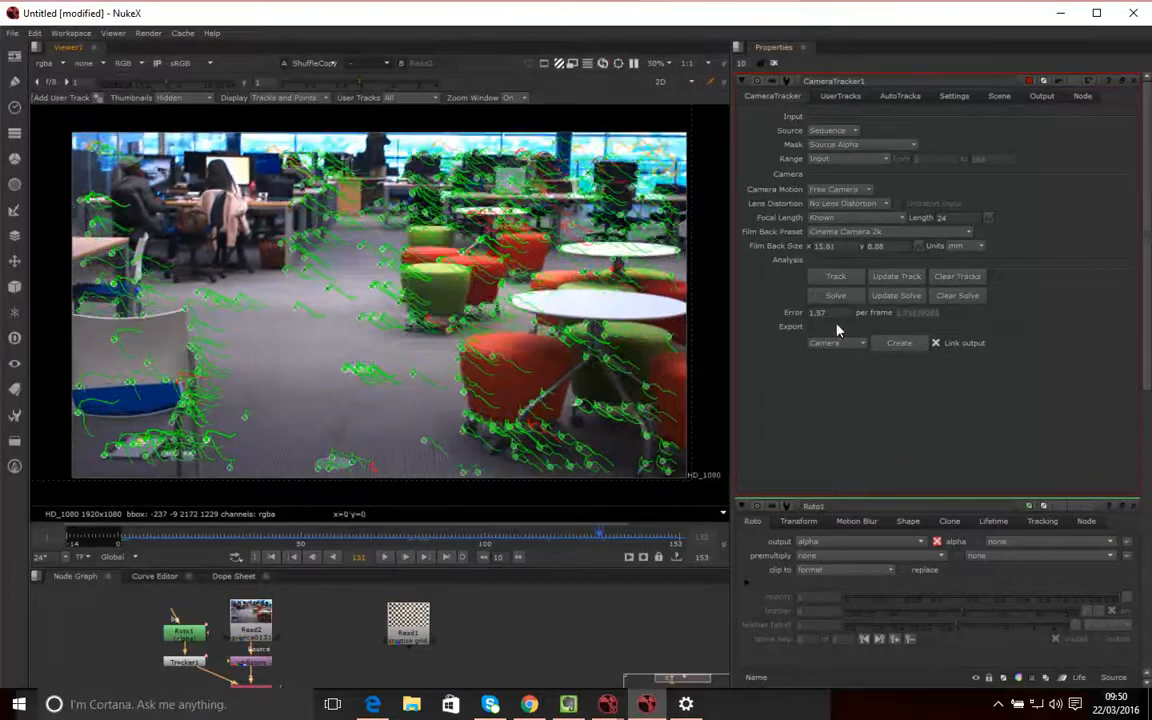
{"action": "left_click", "coordinate": [900, 99]}
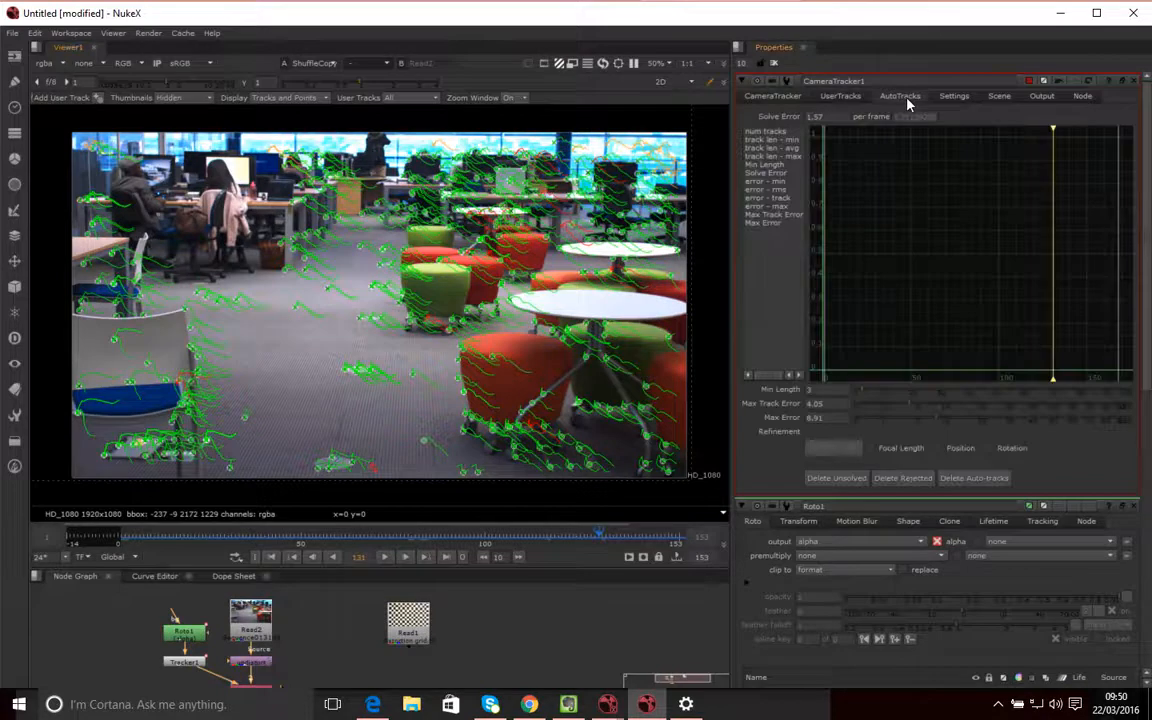
{"action": "left_click", "coordinate": [784, 100]}
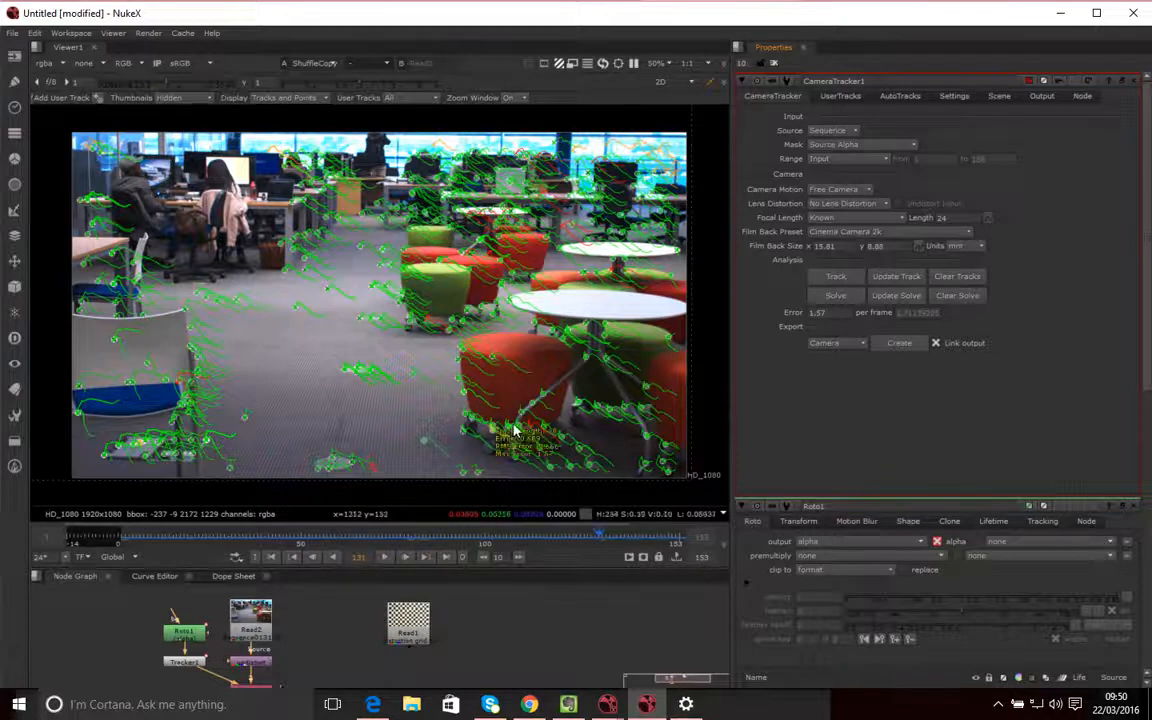
{"action": "mouse_move", "coordinate": [509, 417]}
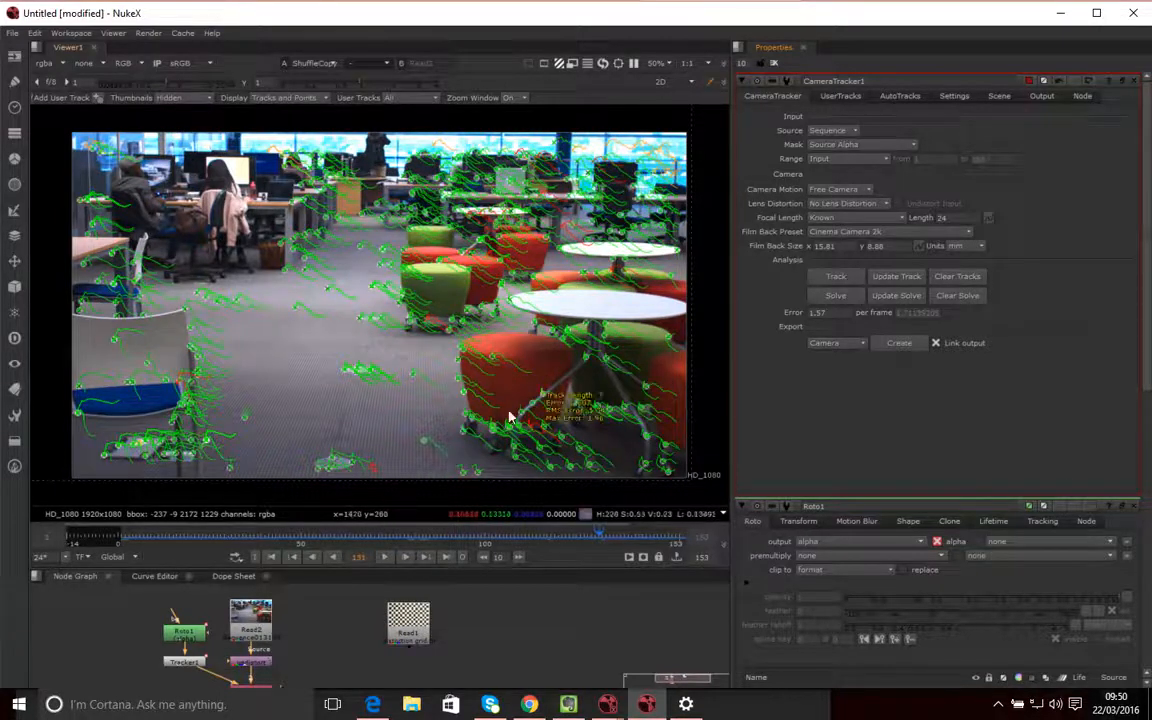
Compare the track len - min and Min Length curves in the AutoTracks graph and set Min Length to 4
{"action": "left_click", "coordinate": [899, 97]}
{"action": "left_click", "coordinate": [755, 97]}
{"action": "left_click", "coordinate": [912, 96]}
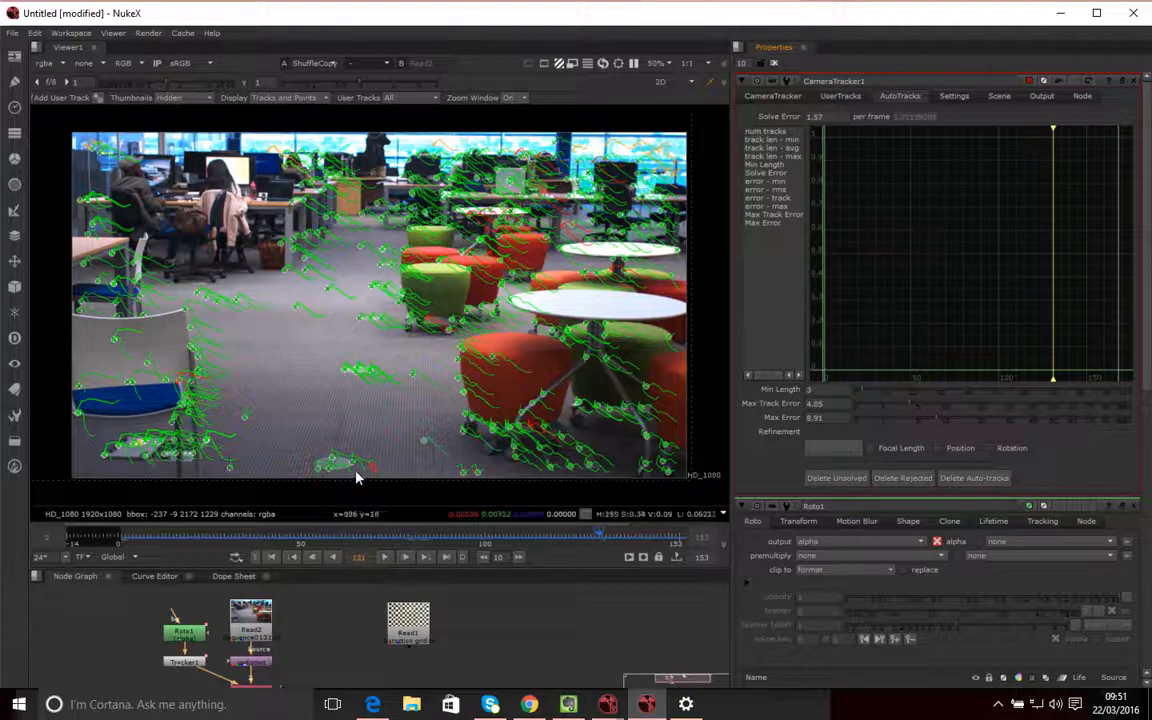
{"action": "left_click", "coordinate": [769, 140]}
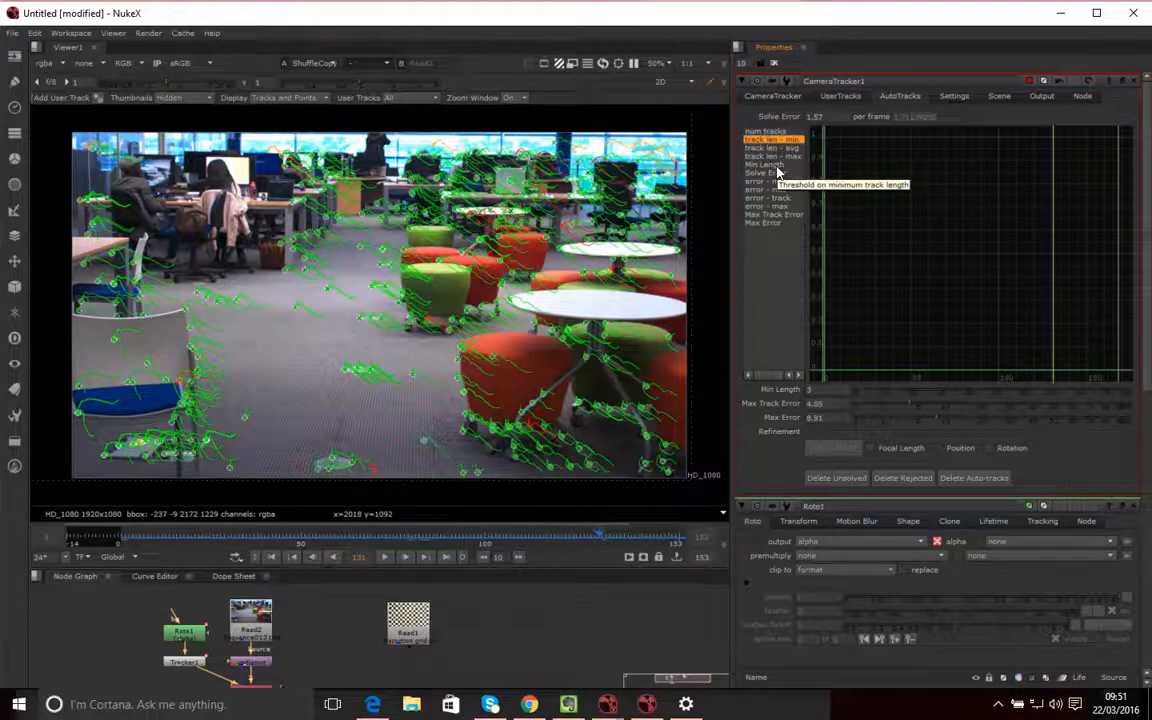
{"action": "left_click", "coordinate": [776, 167], "text": "ctrl"}
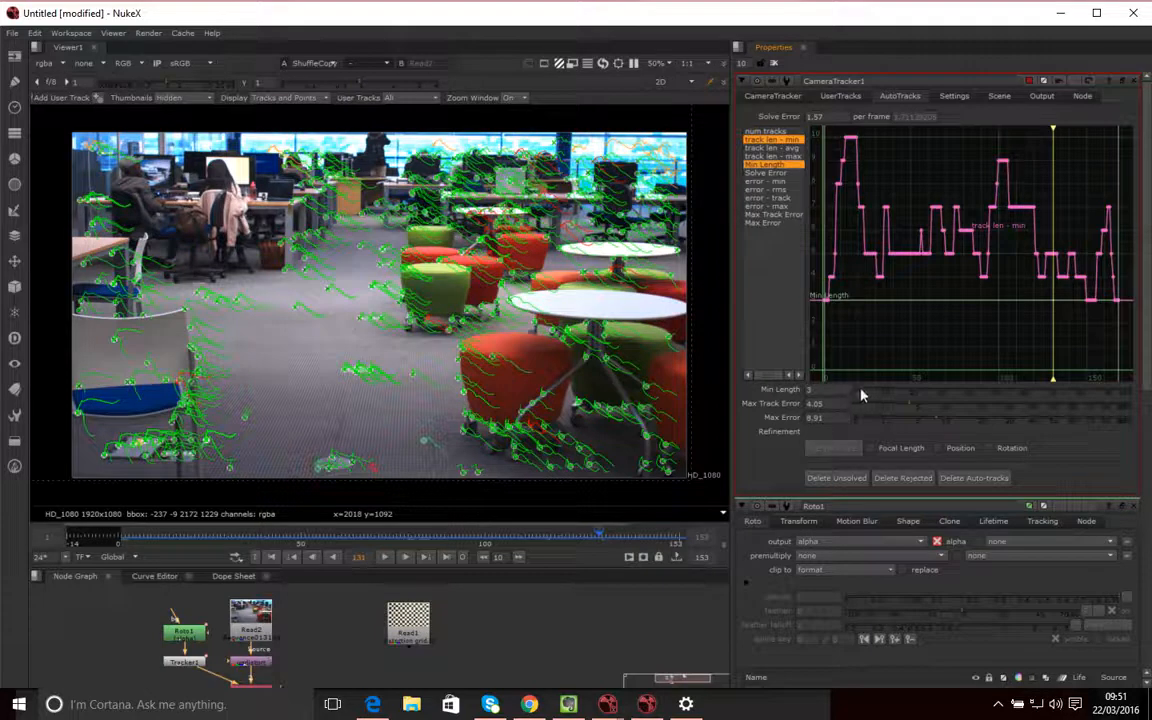
{"action": "left_click_drag", "start_coordinate": [864, 389], "coordinate": [864, 390]}
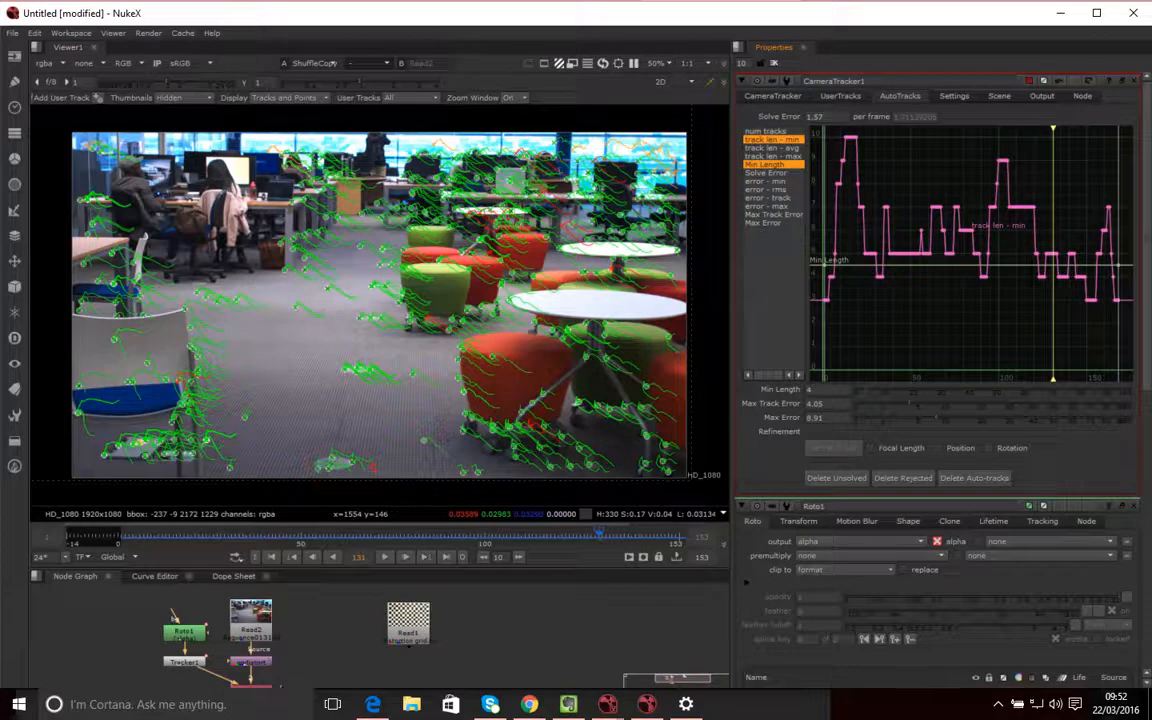
Compare the error - rms and Max Track Error curves and lower Max Track Error to 1.7, after trying 4.5 and 2.1
{"action": "left_click", "coordinate": [769, 190]}
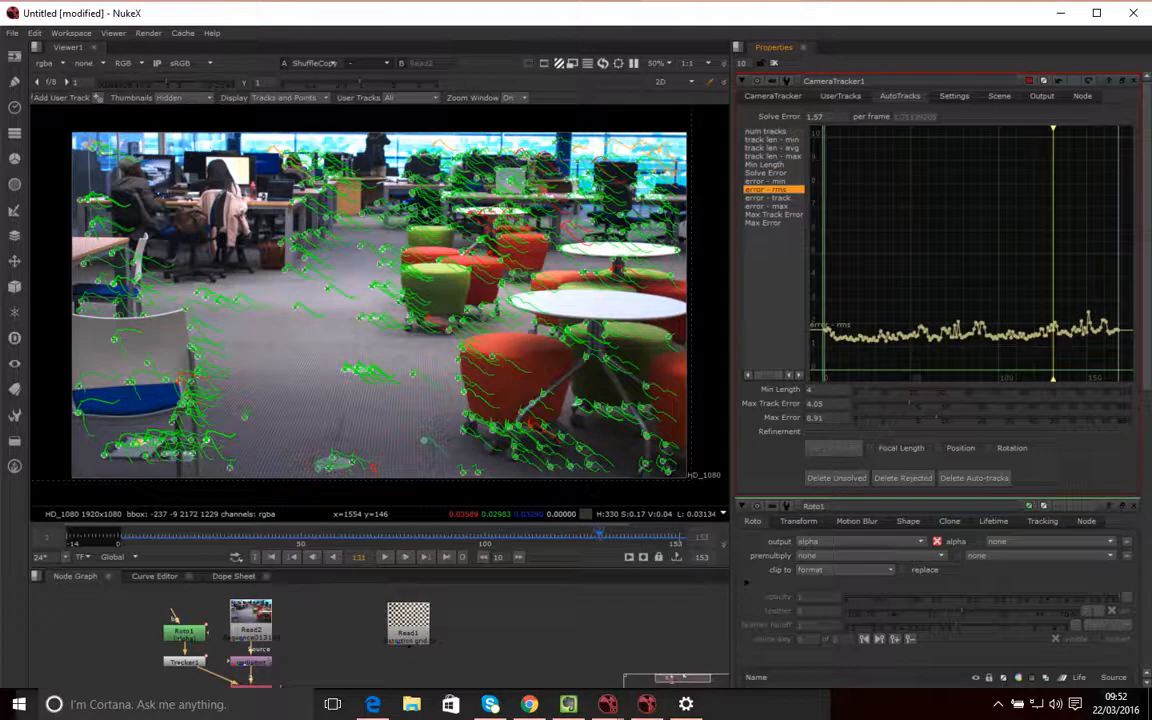
{"action": "left_click", "coordinate": [774, 215], "text": "ctrl"}
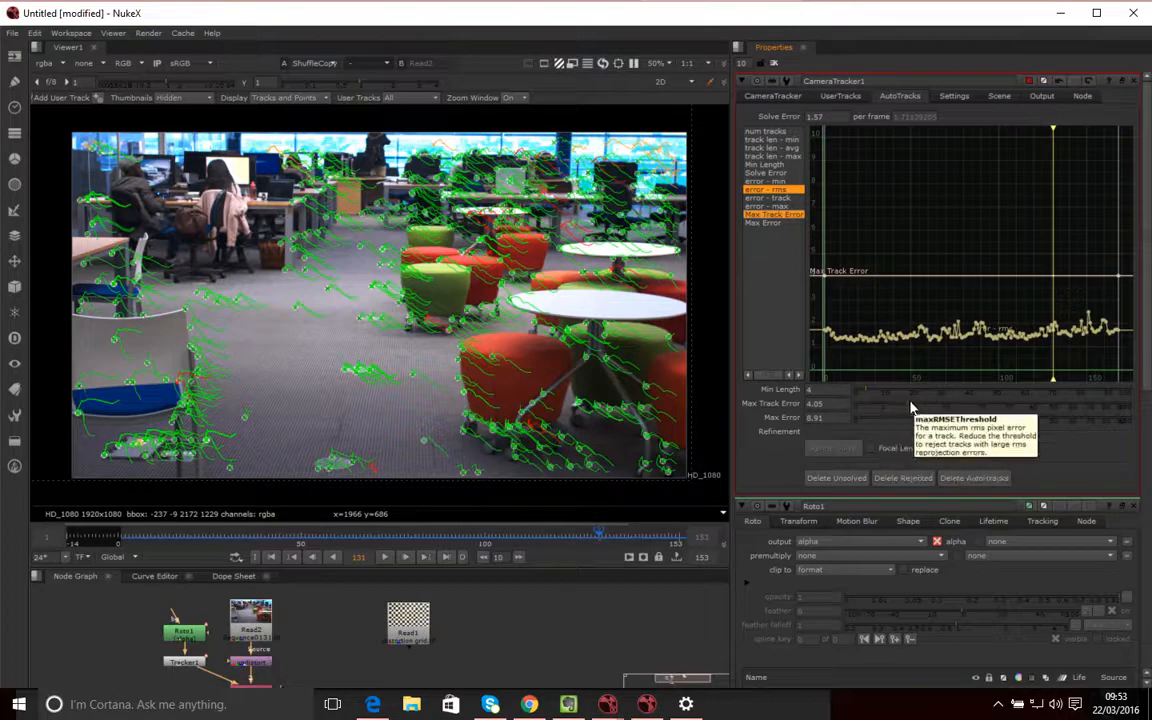
{"action": "left_click", "coordinate": [912, 407]}
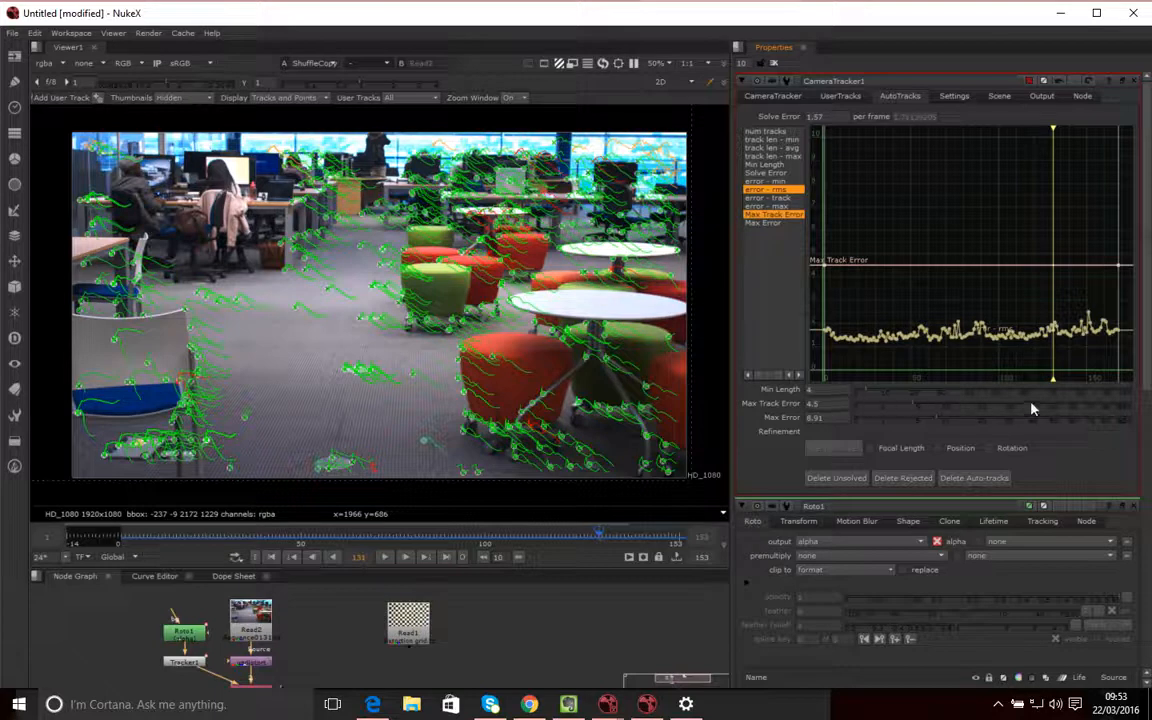
{"action": "left_click_drag", "start_coordinate": [913, 406], "coordinate": [892, 406]}
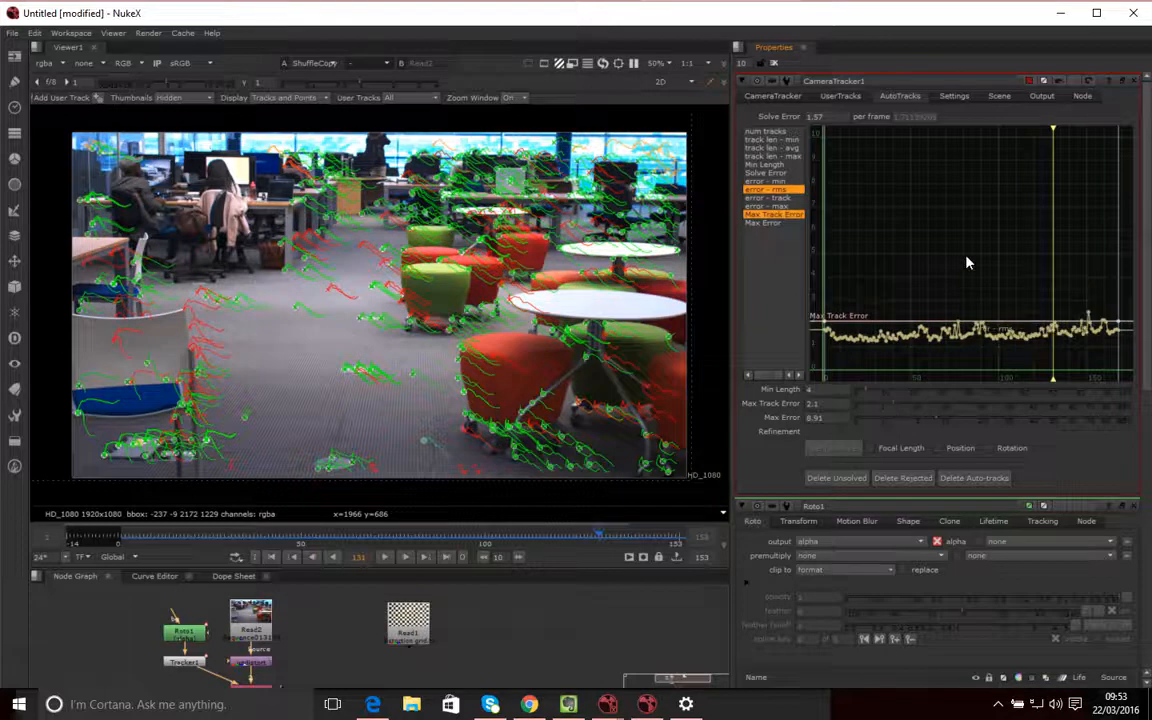
{"action": "key", "text": "f"}
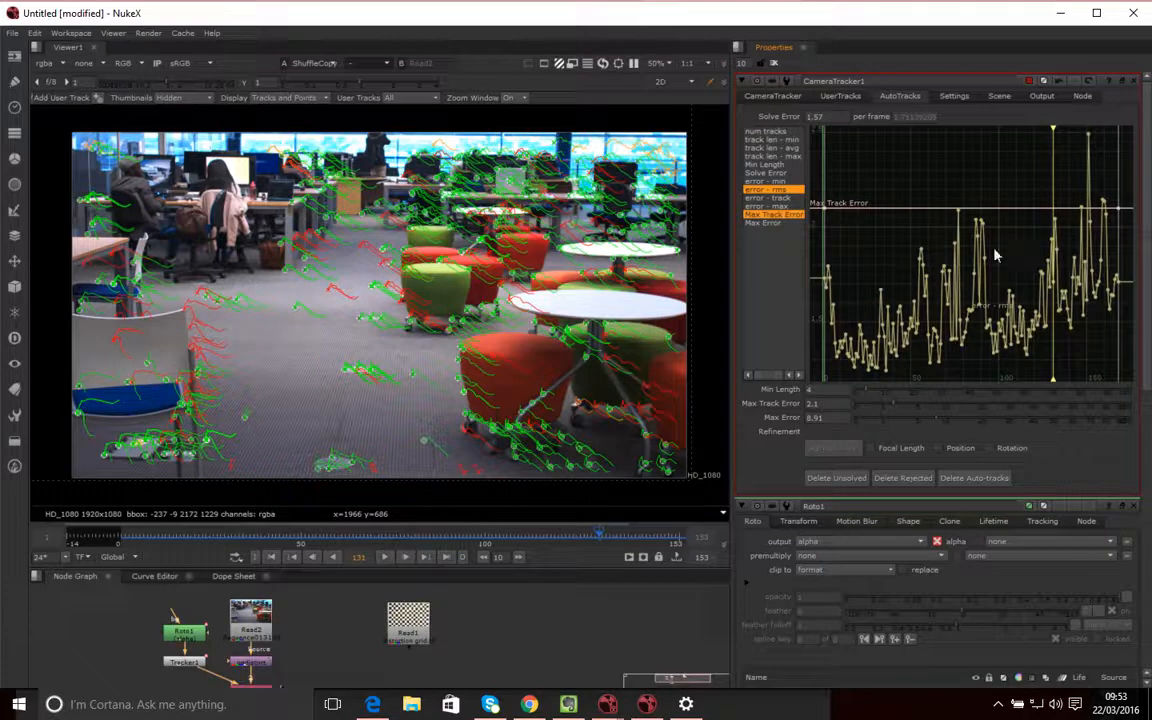
{"action": "left_click_drag", "start_coordinate": [892, 405], "coordinate": [890, 405]}
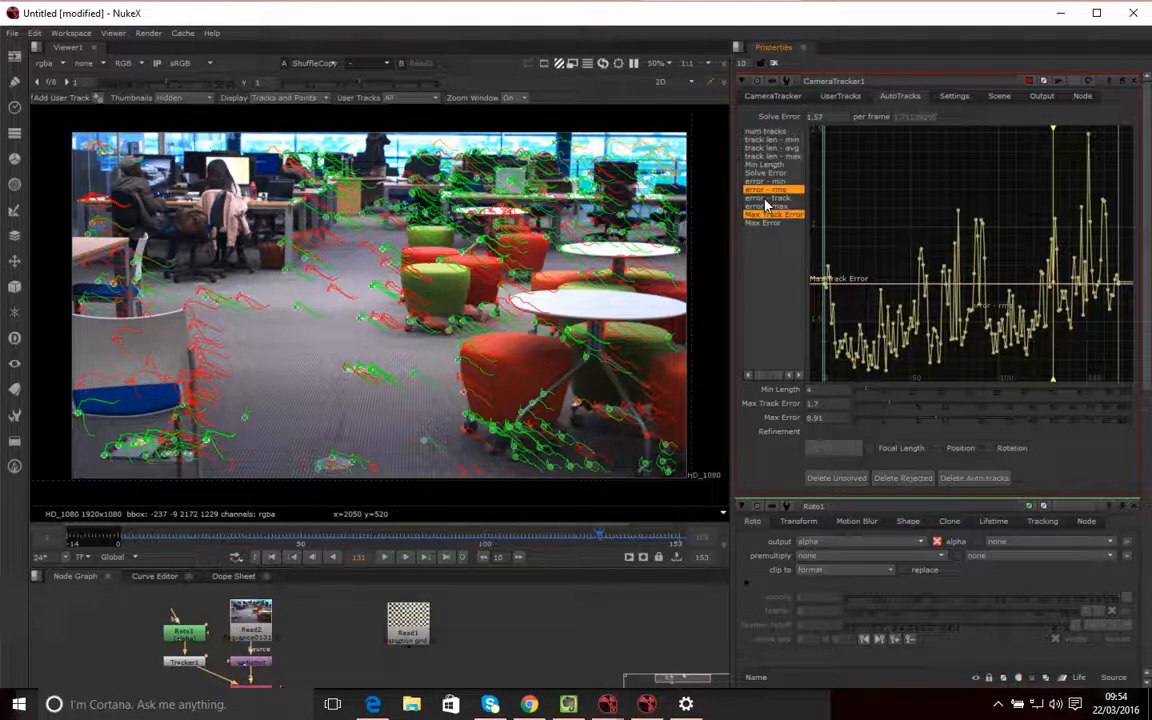
Compare the error - max and Max Error curves in the AutoTracks graph and lower Max Error to 6
{"action": "left_click", "coordinate": [766, 199]}
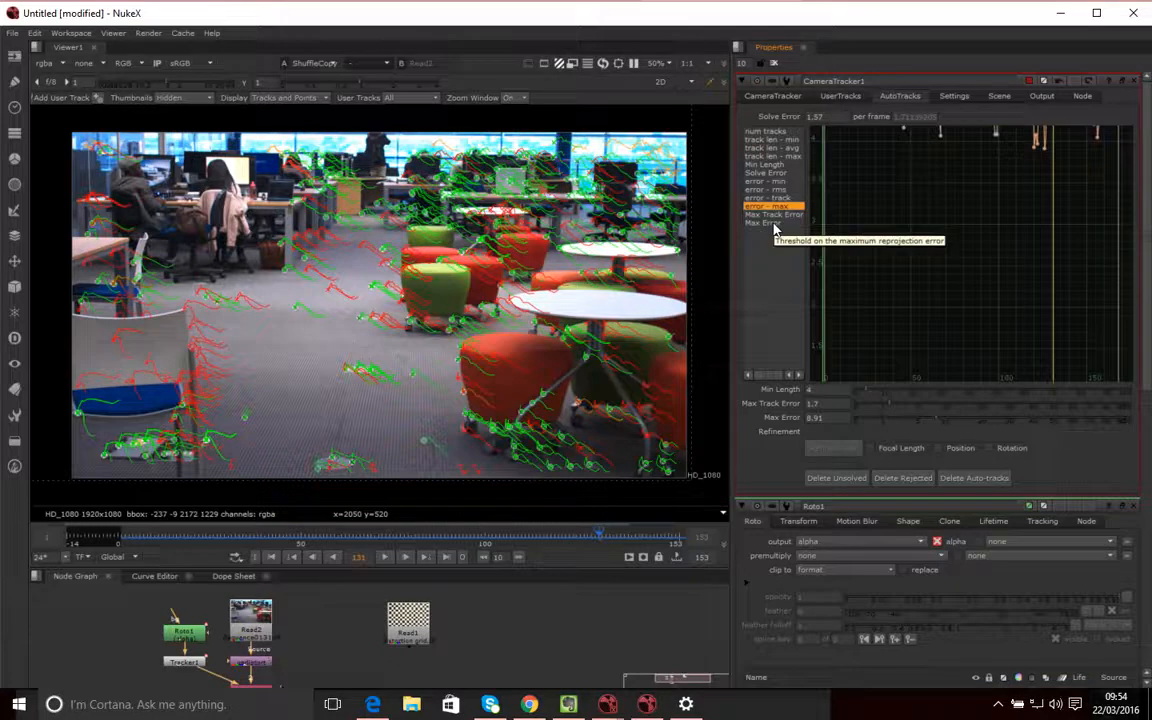
{"action": "left_click", "coordinate": [774, 224], "text": "shift"}
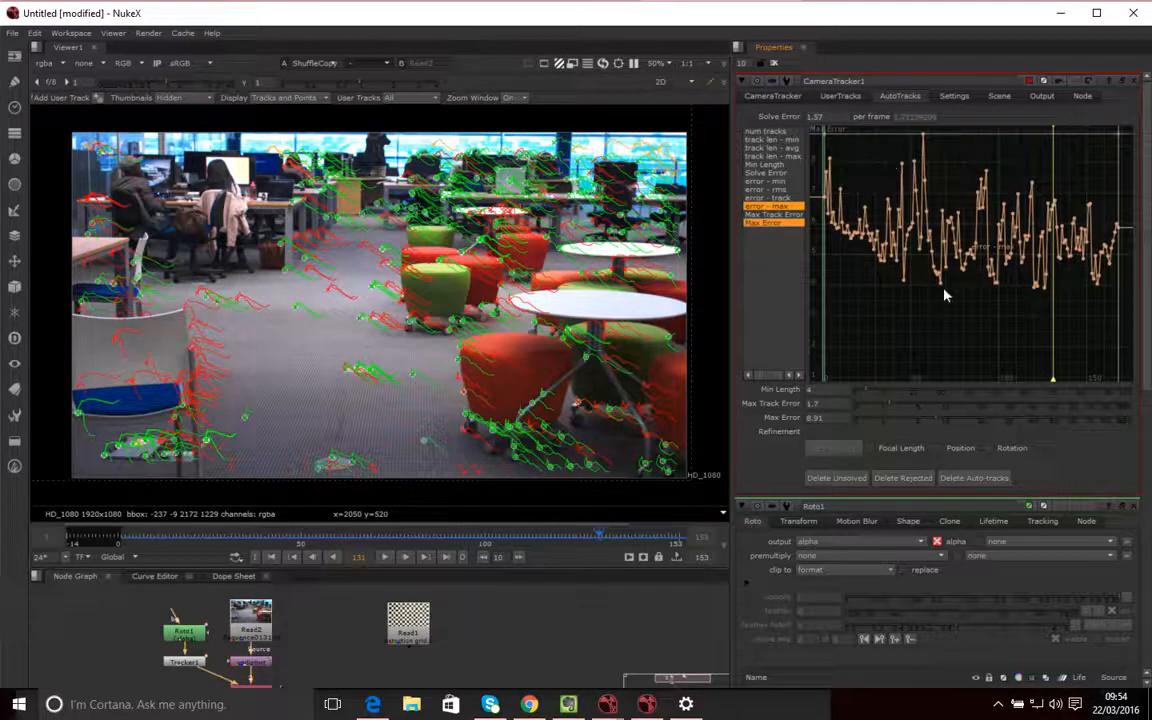
{"action": "key", "text": "f"}
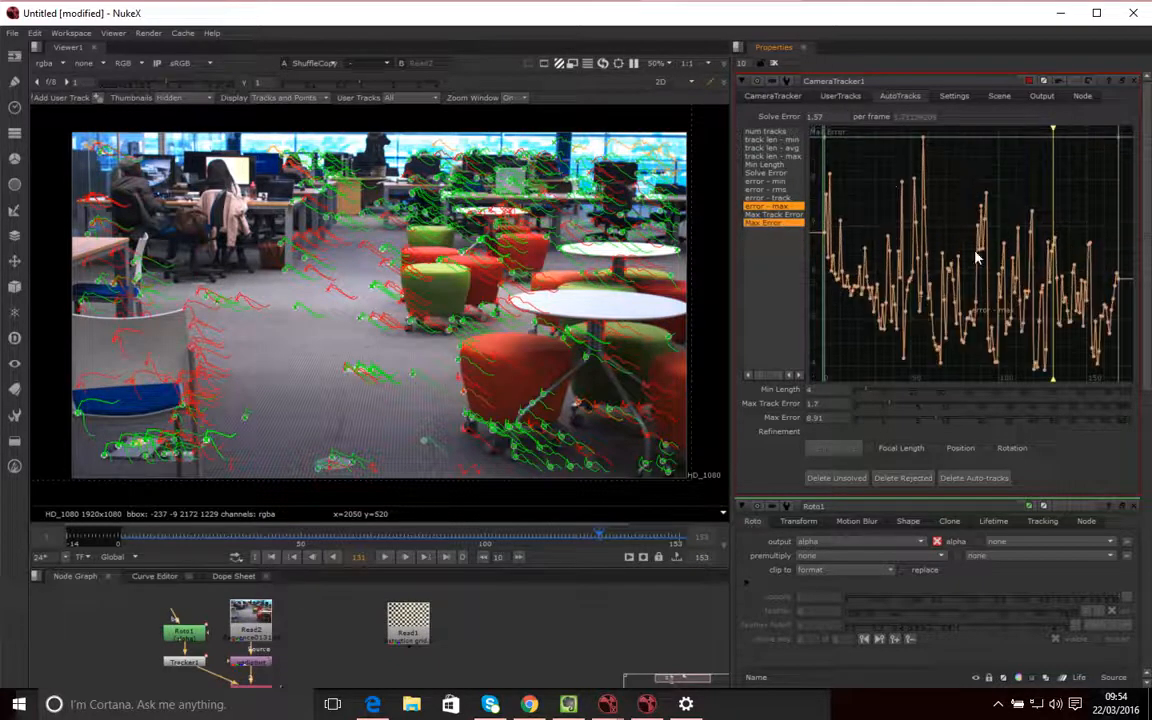
{"action": "left_click_drag", "start_coordinate": [938, 422], "coordinate": [921, 424]}
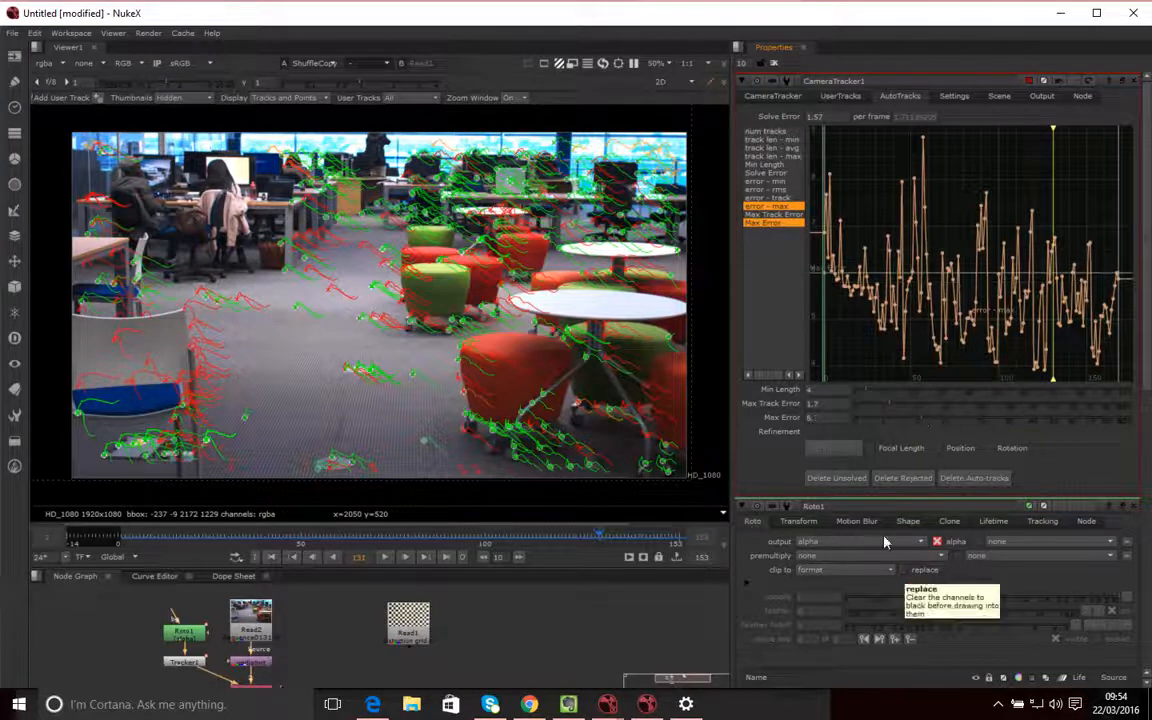
Permanently delete all unsolved tracks and all rejected tracks, confirming both deletions
{"action": "left_click", "coordinate": [838, 478]}
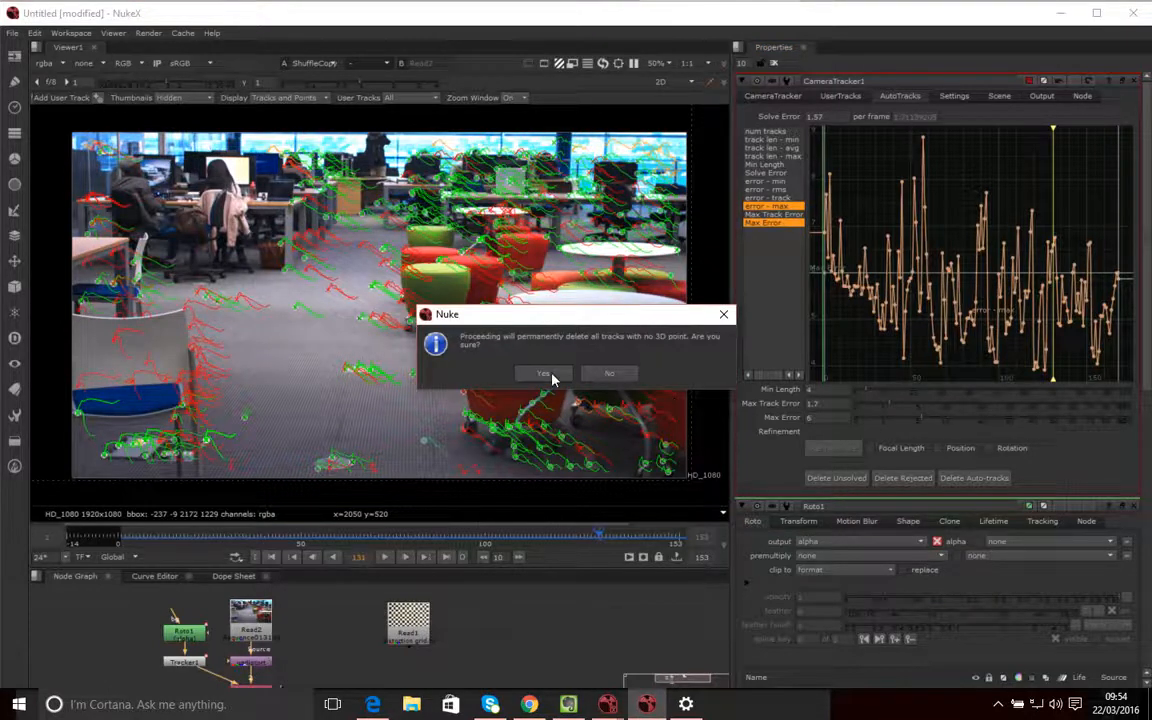
{"action": "left_click", "coordinate": [545, 374]}
{"action": "left_click", "coordinate": [904, 478]}
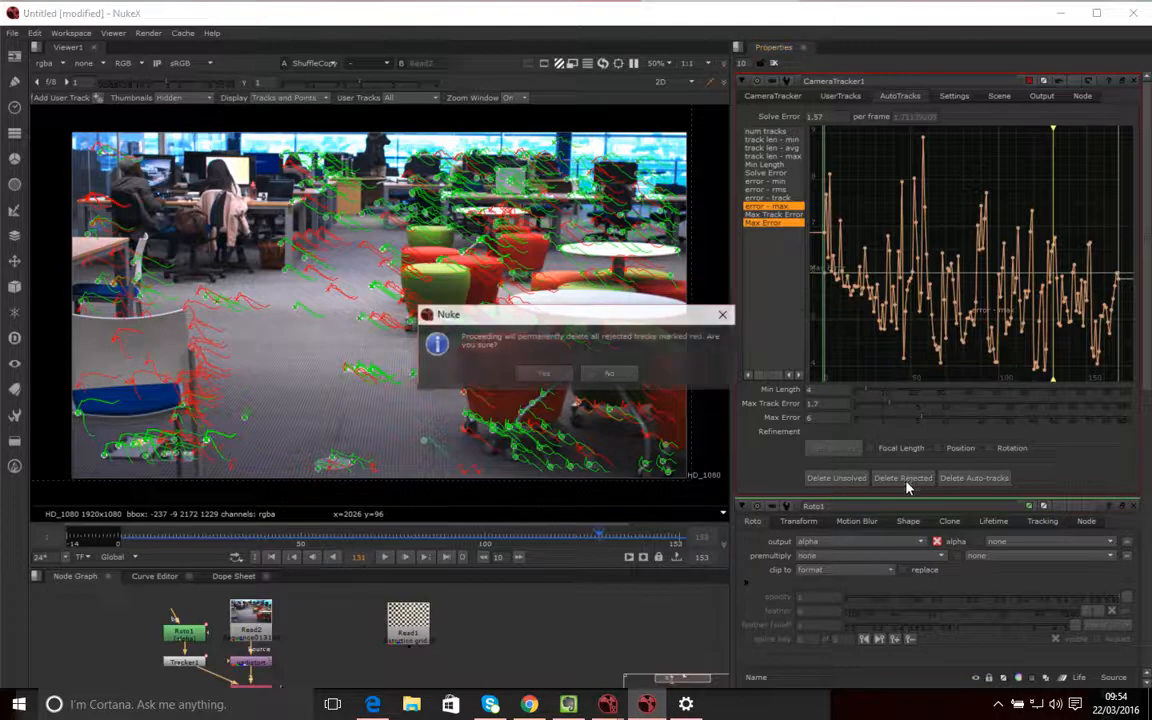
{"action": "left_click", "coordinate": [545, 374]}
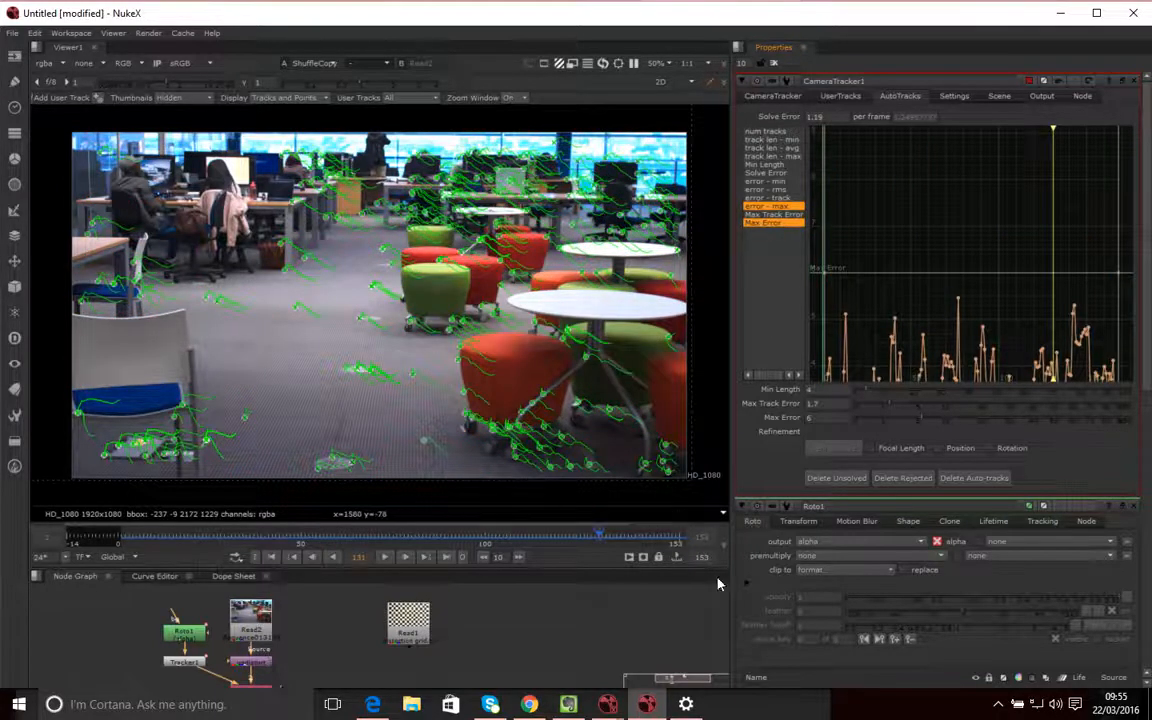
Solve the camera again from the cleaned-up tracks, accepting the reset of the current solve
{"action": "left_click", "coordinate": [775, 96]}
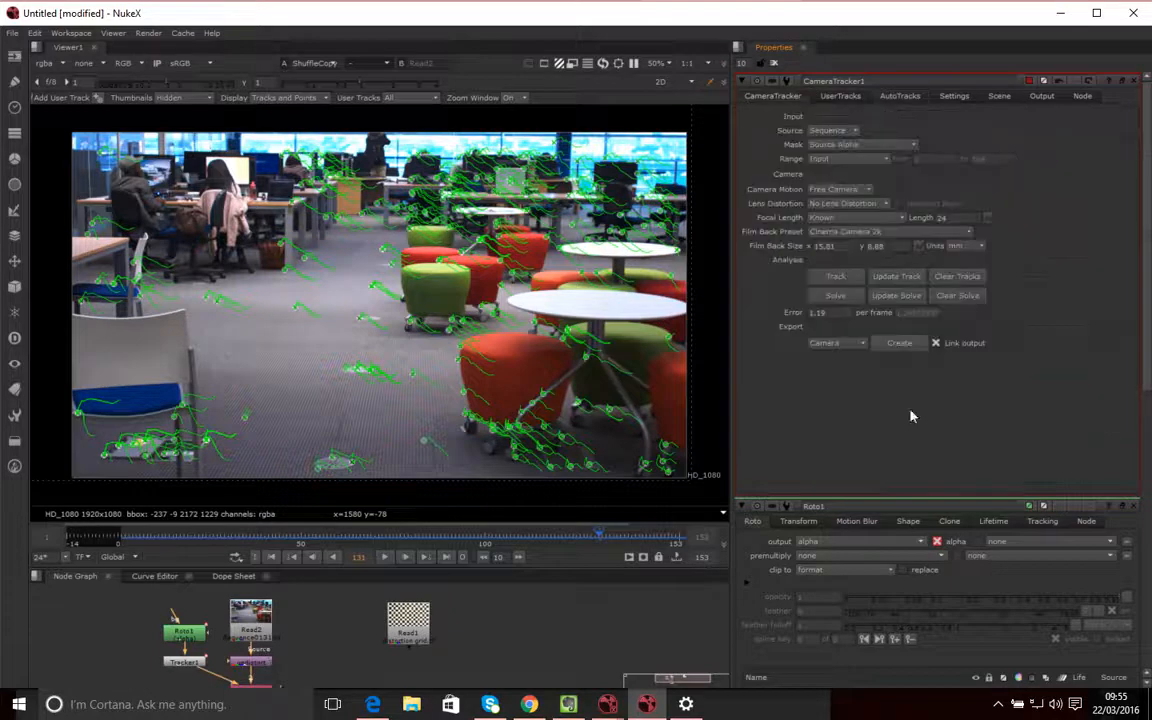
{"action": "left_click", "coordinate": [835, 295]}
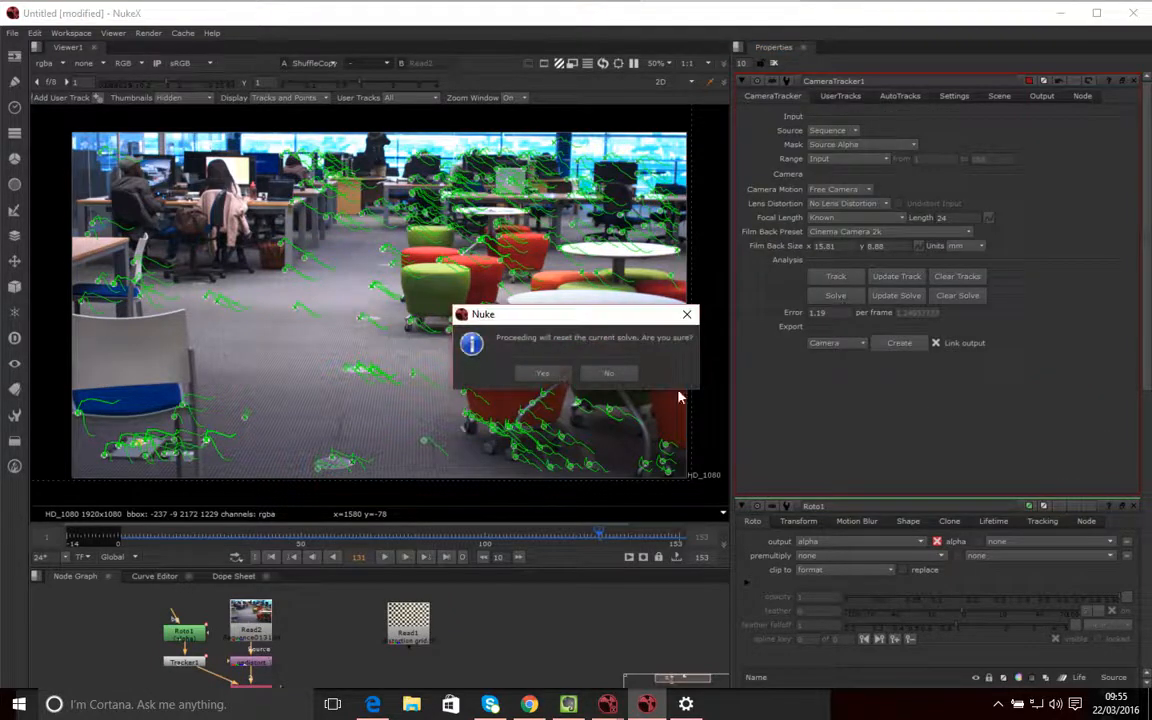
{"action": "left_click", "coordinate": [542, 373]}
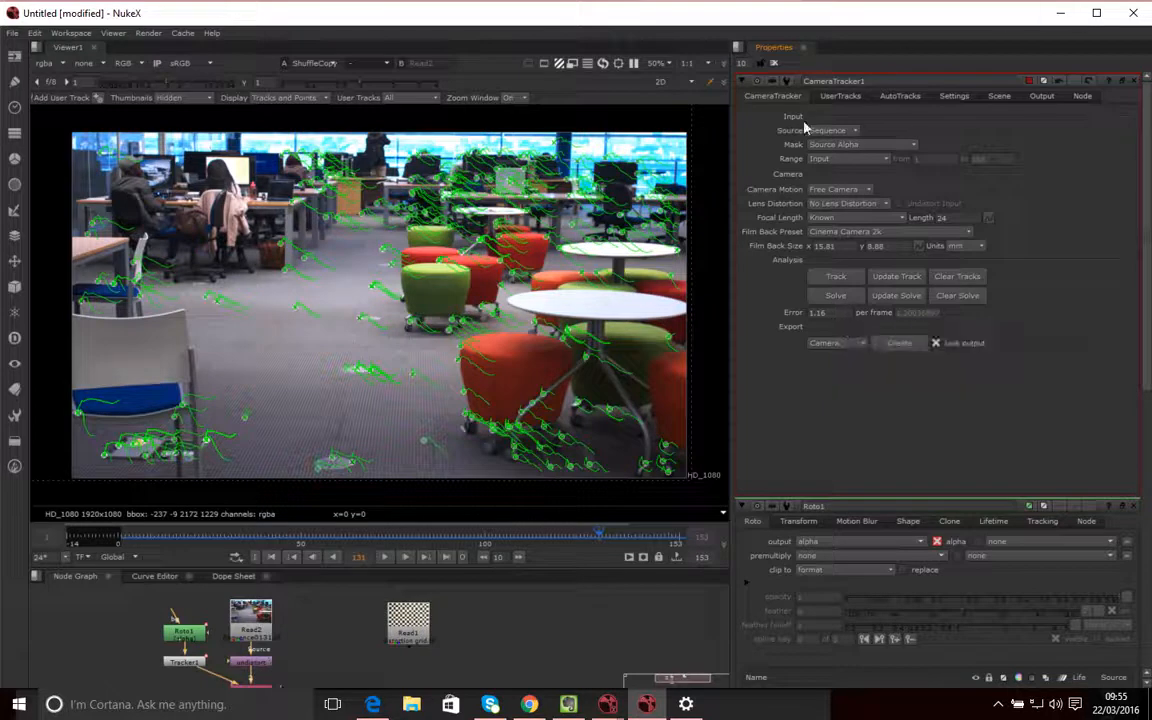
Review the new solve's AutoTracks thresholds, the tracking settings, and the num tracks and track len - max curves
{"action": "left_click", "coordinate": [900, 97]}
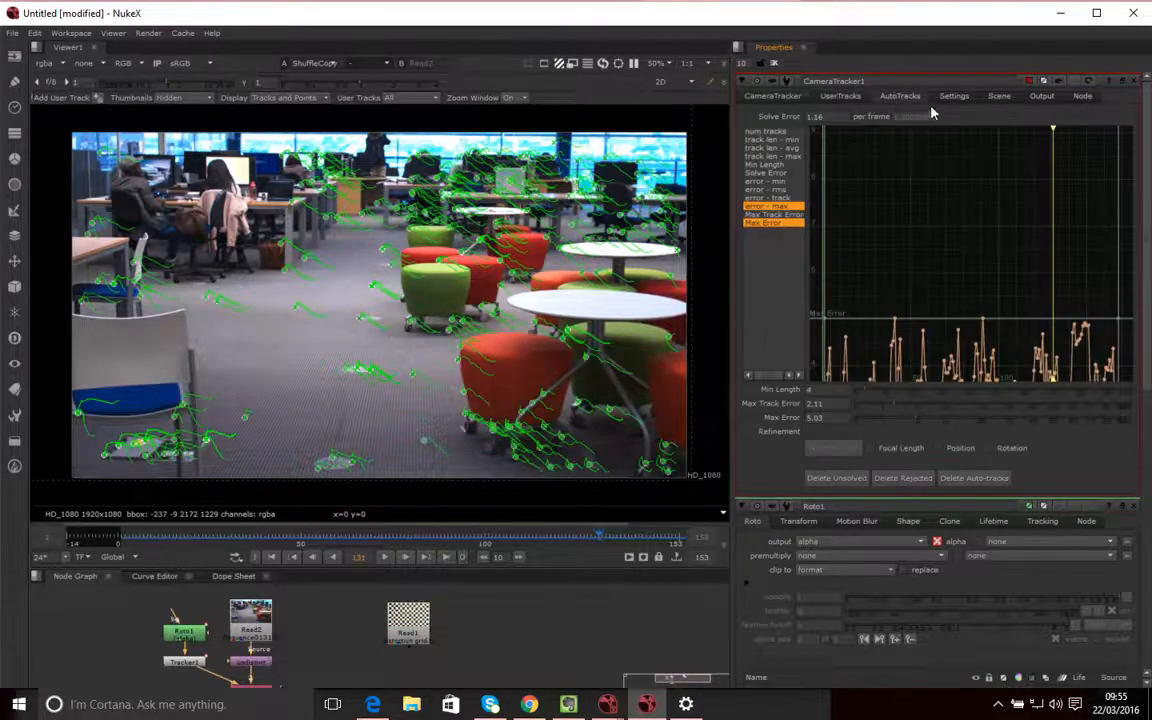
{"action": "left_click", "coordinate": [954, 96]}
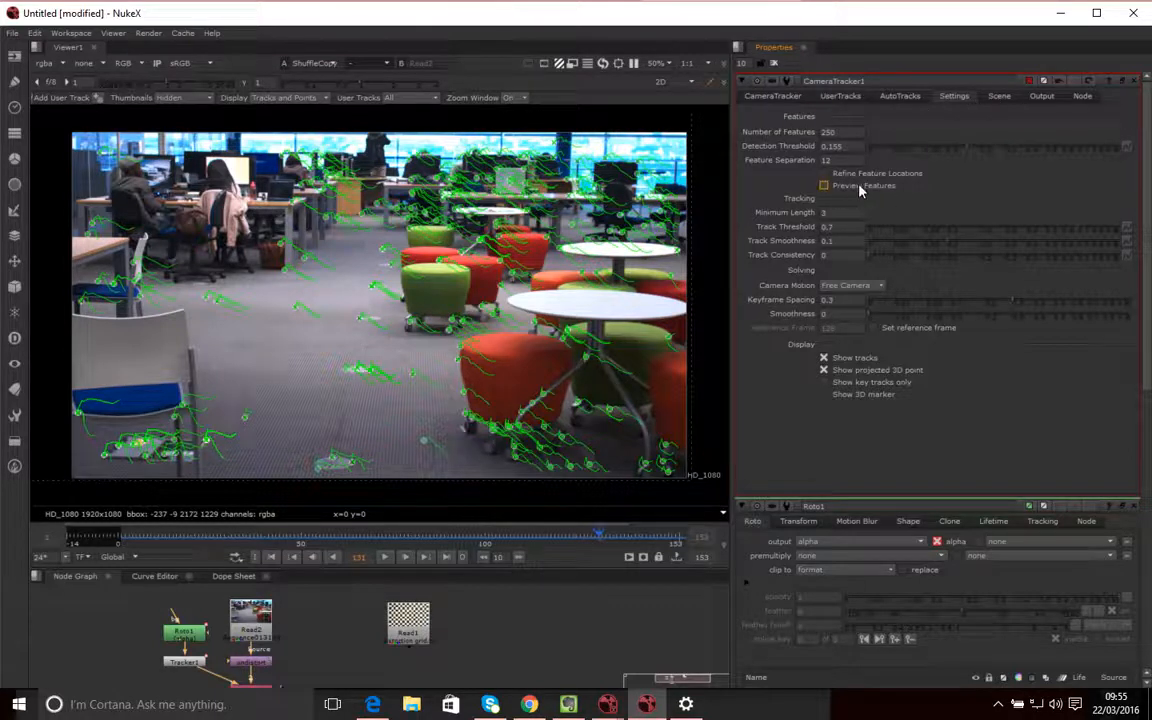
{"action": "left_click", "coordinate": [899, 96]}
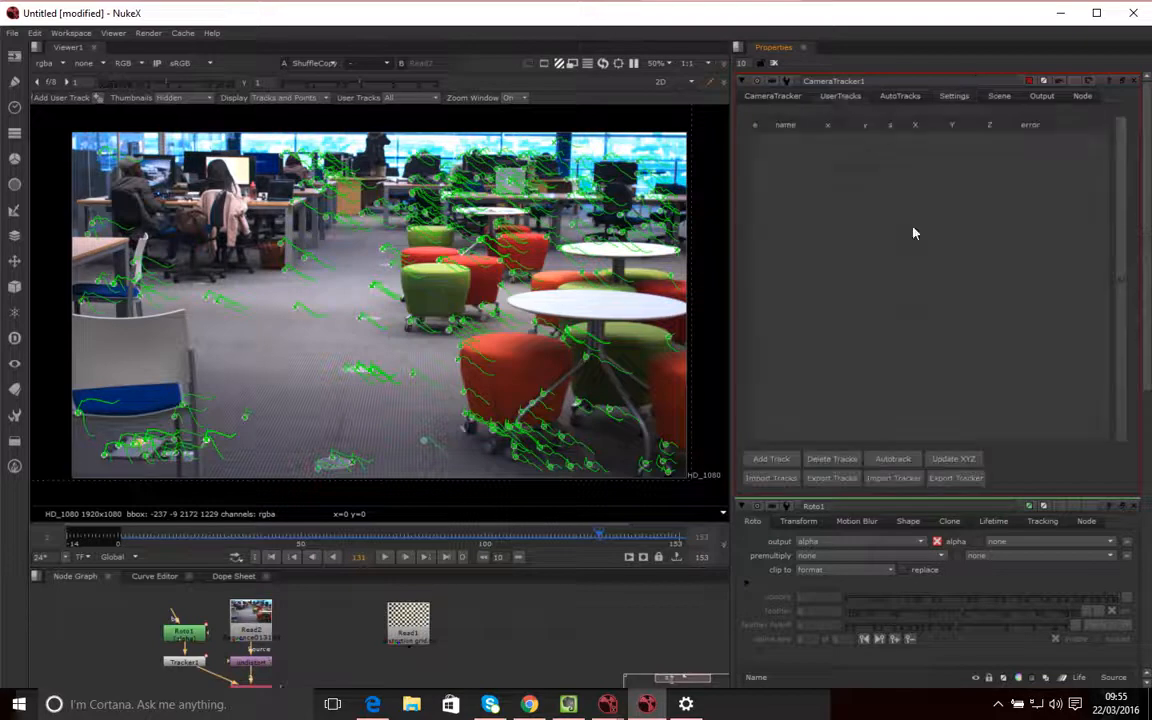
{"action": "left_click", "coordinate": [885, 98]}
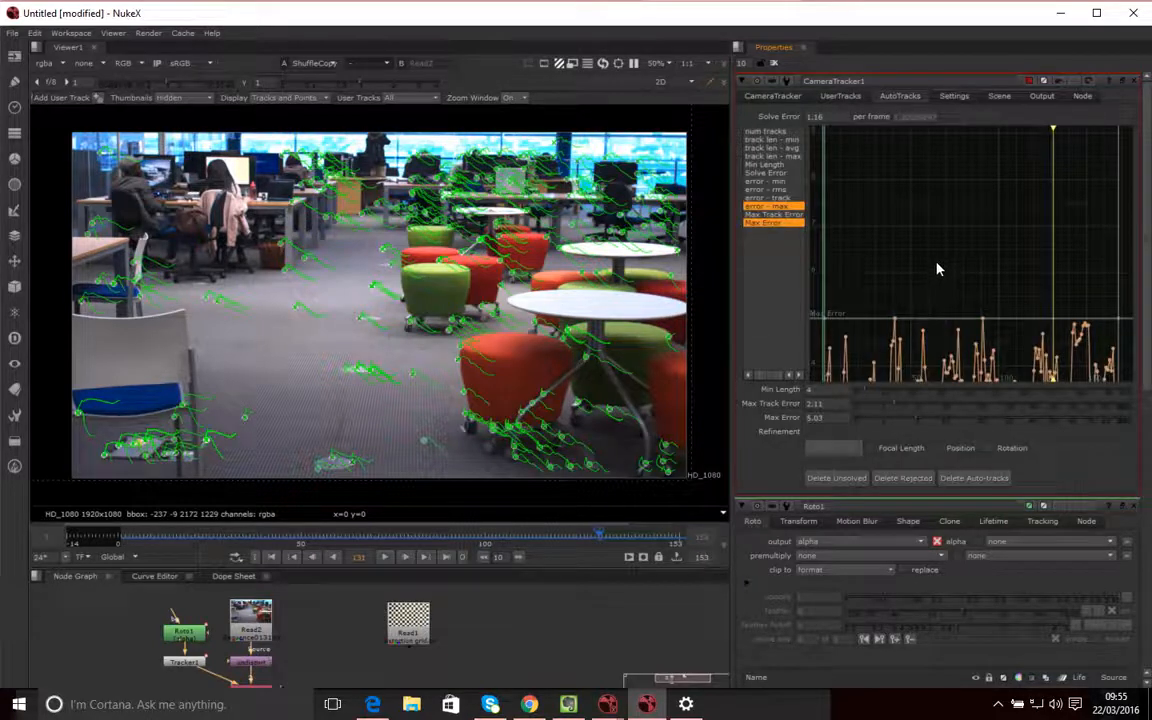
{"action": "left_click", "coordinate": [774, 96]}
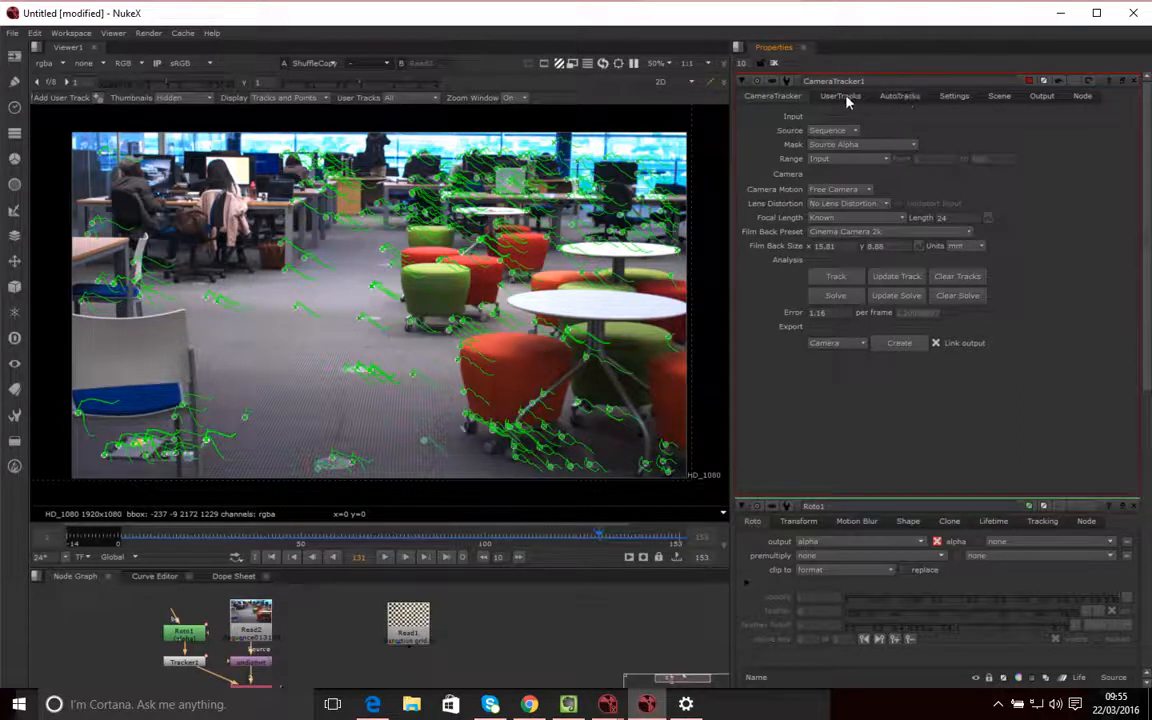
{"action": "left_click", "coordinate": [900, 96]}
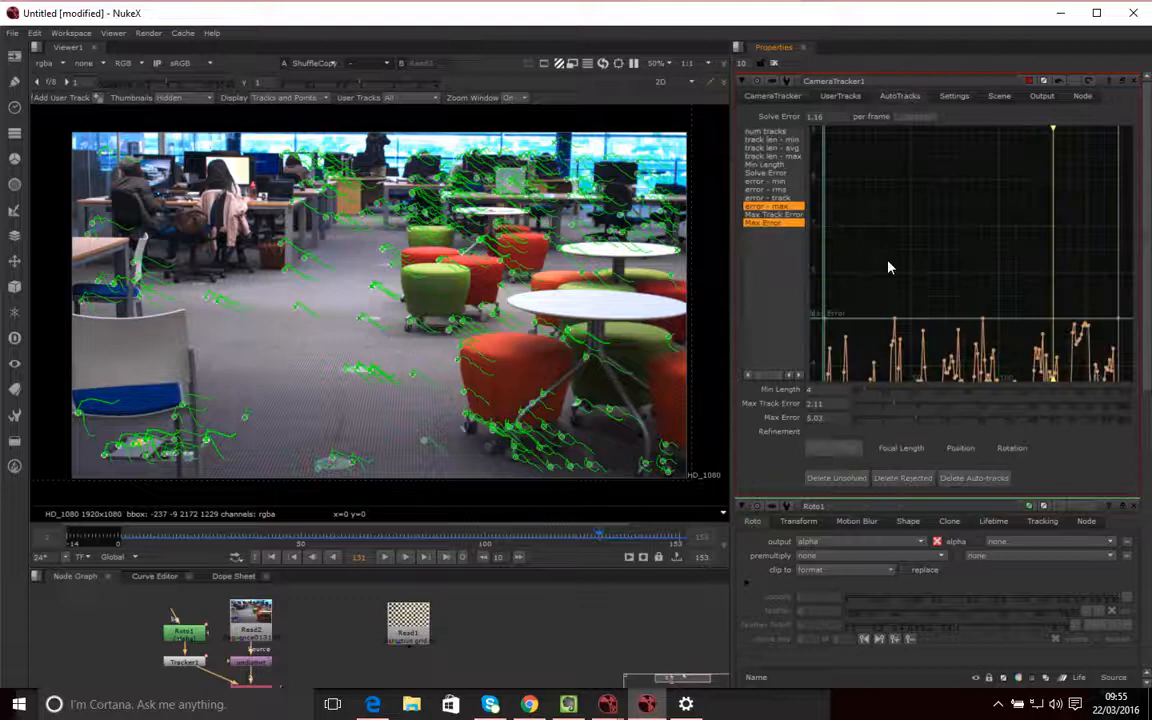
{"action": "left_click", "coordinate": [772, 132]}
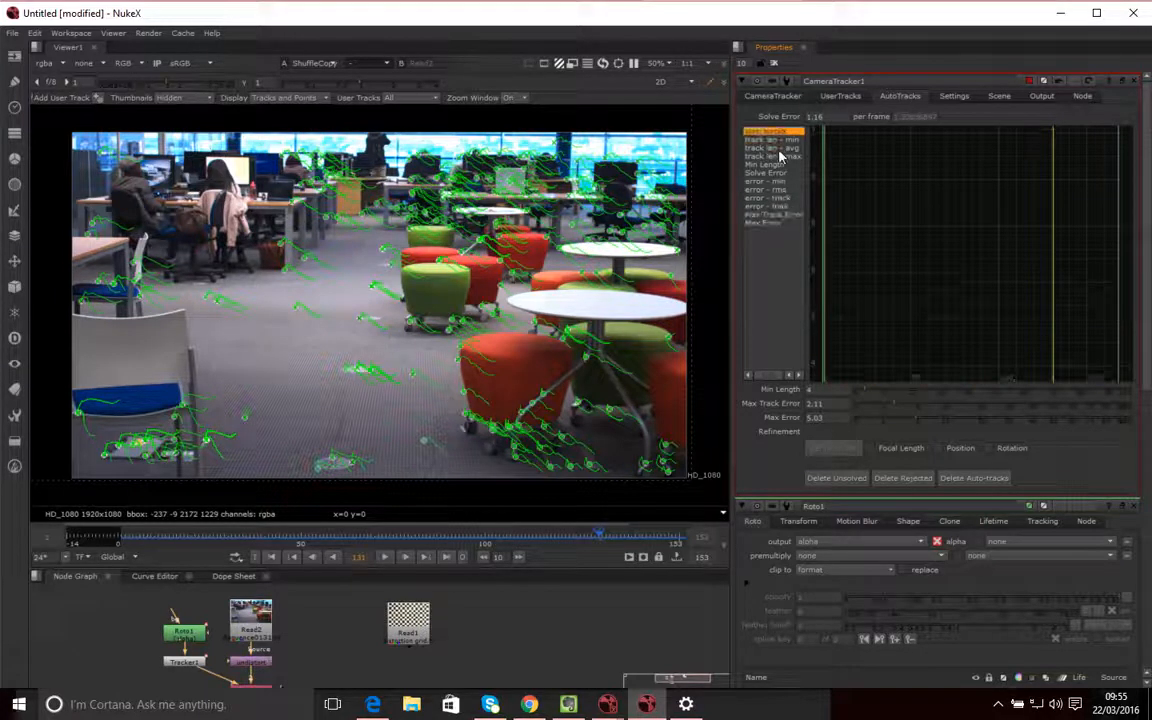
{"action": "left_click", "coordinate": [776, 156]}
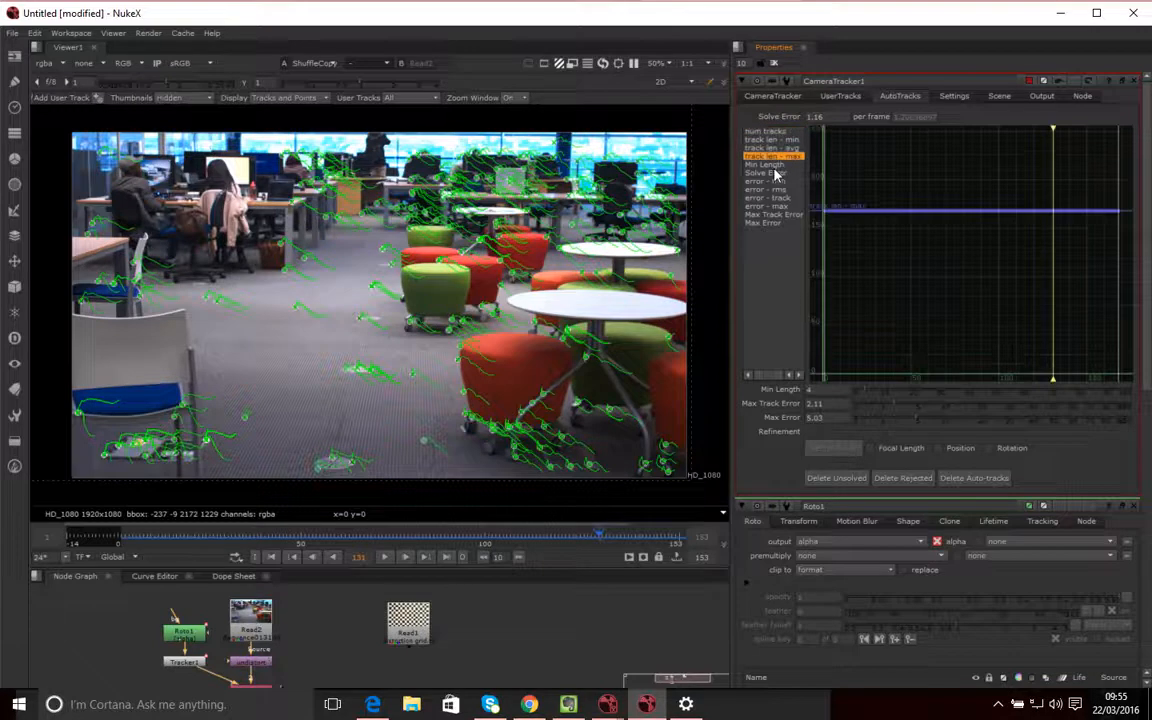
Compare the track len - min and Min Length curves and raise Min Length to 5
{"action": "left_click", "coordinate": [772, 141]}
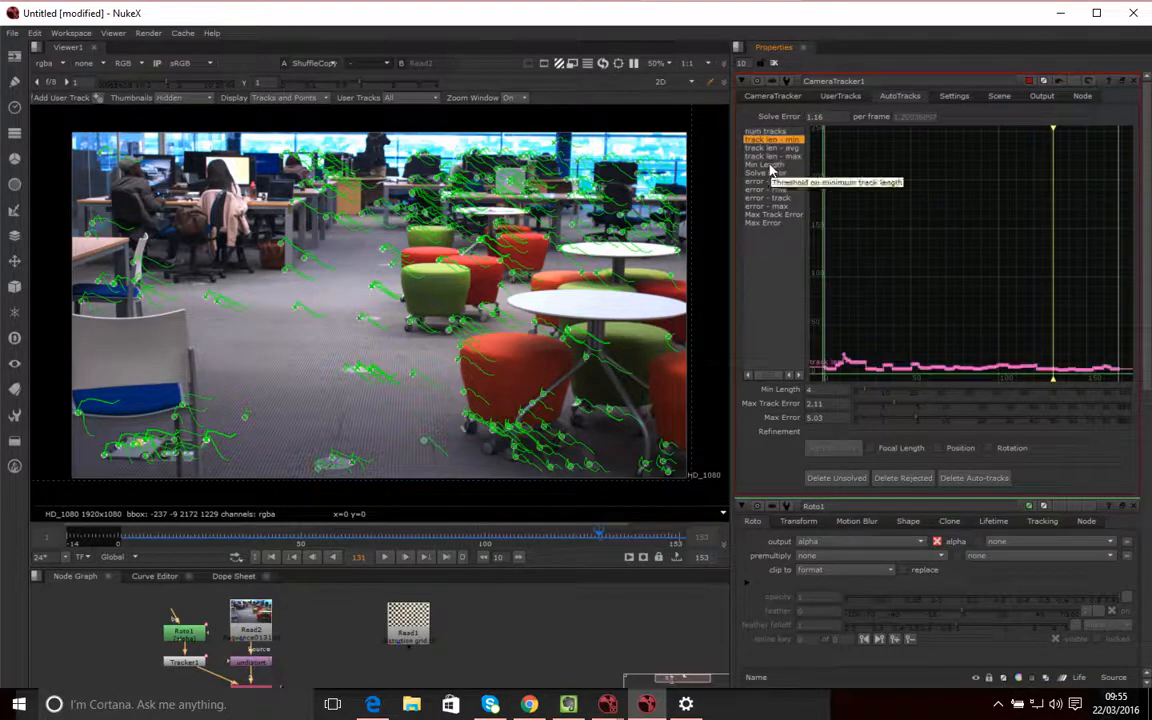
{"action": "left_click", "coordinate": [770, 164], "text": "ctrl"}
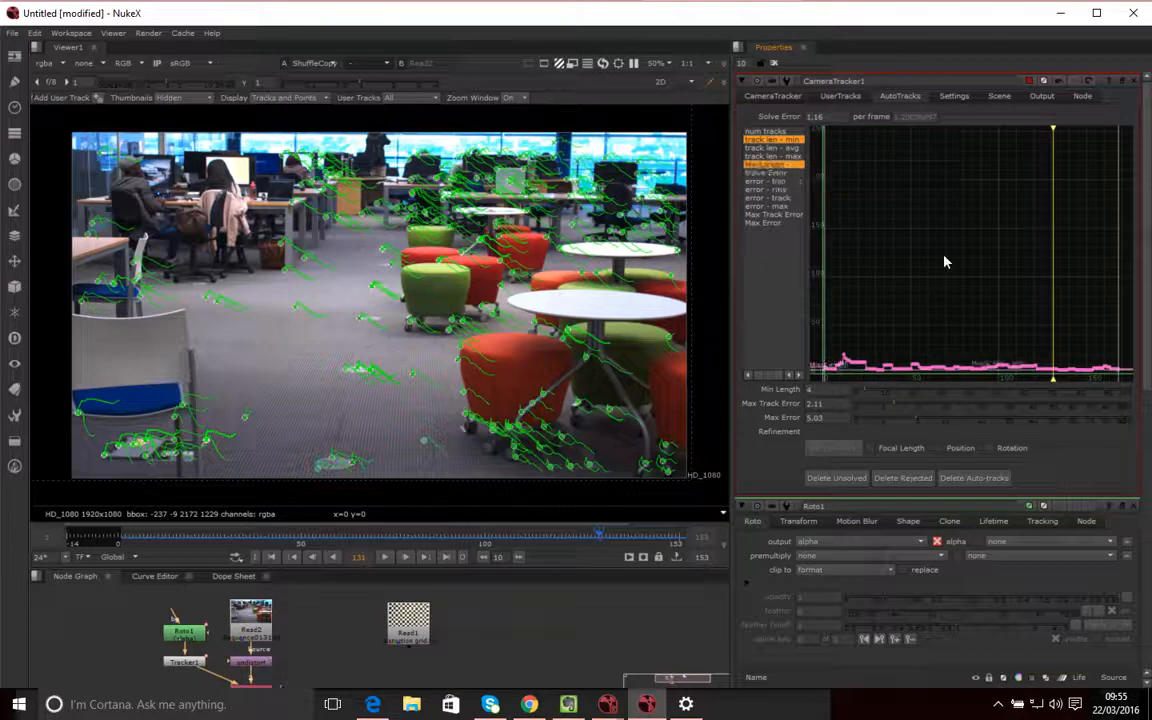
{"action": "key", "text": "f"}
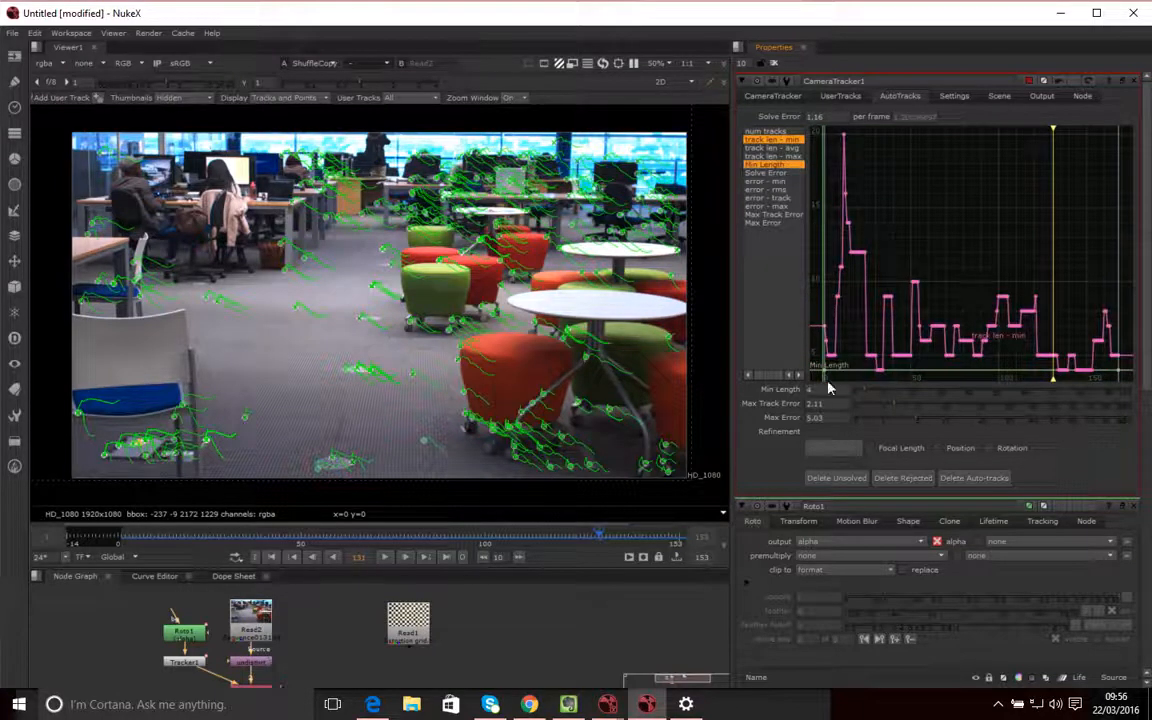
{"action": "left_click", "coordinate": [868, 393]}
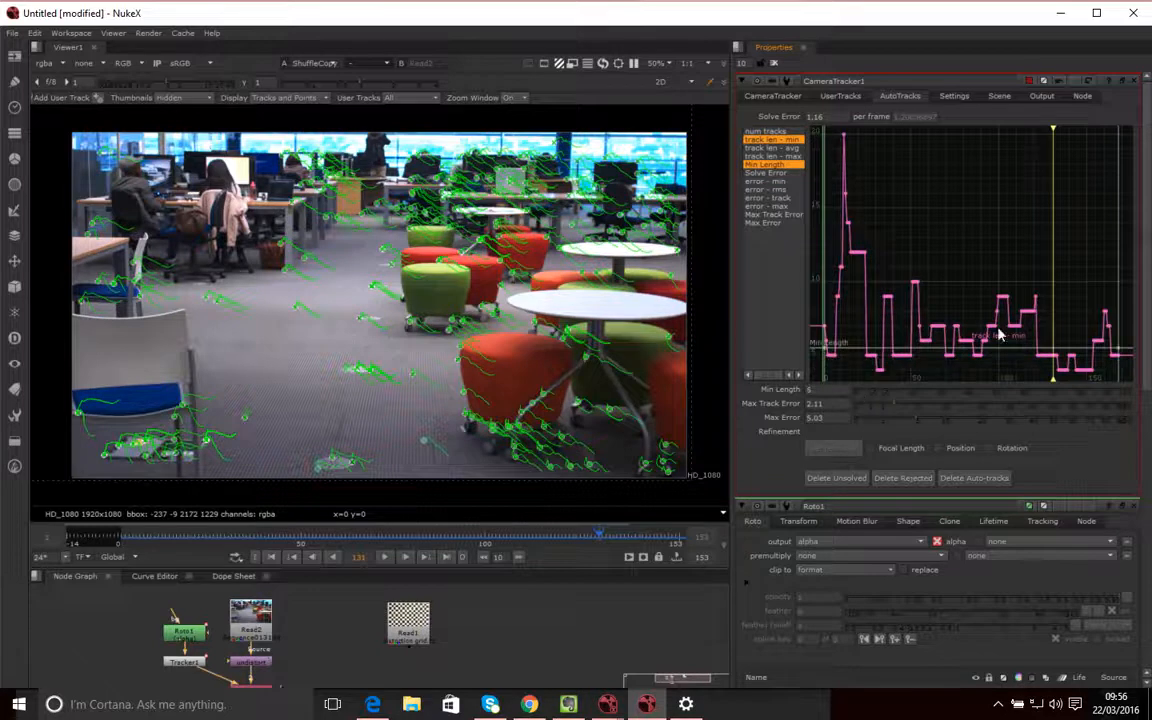
Compare the error - rms and Max Track Error curves and lower Max Track Error to 1.3
{"action": "left_click", "coordinate": [776, 189]}
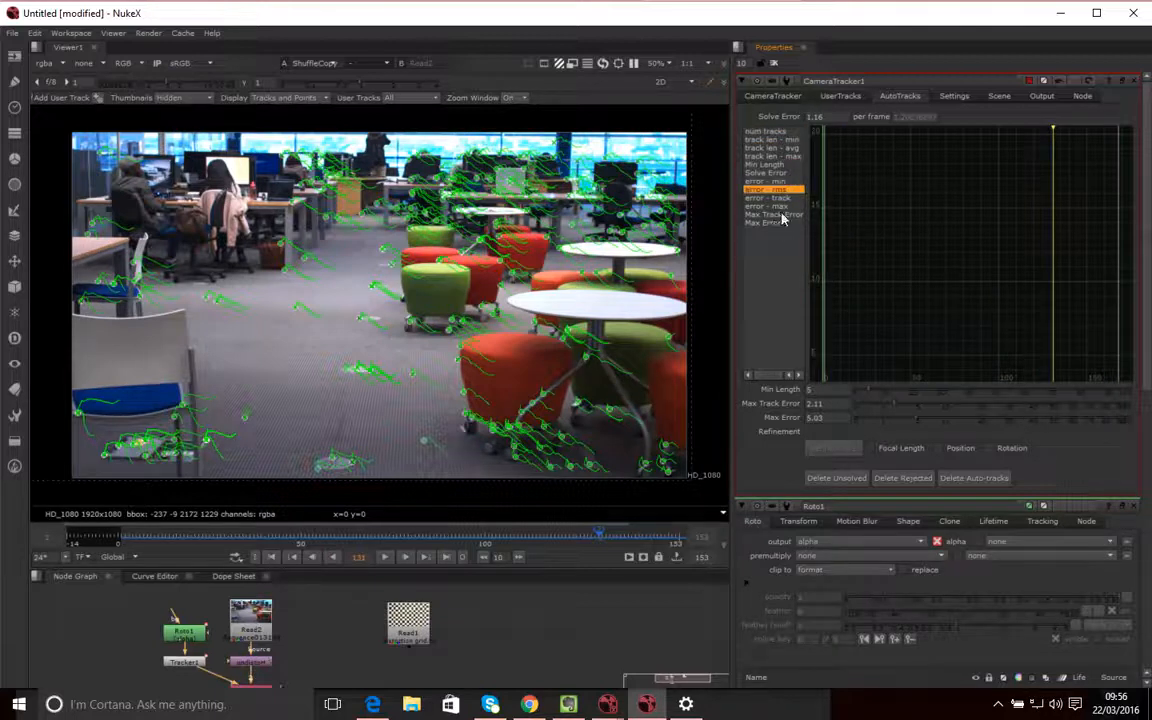
{"action": "left_click", "coordinate": [783, 216], "text": "ctrl"}
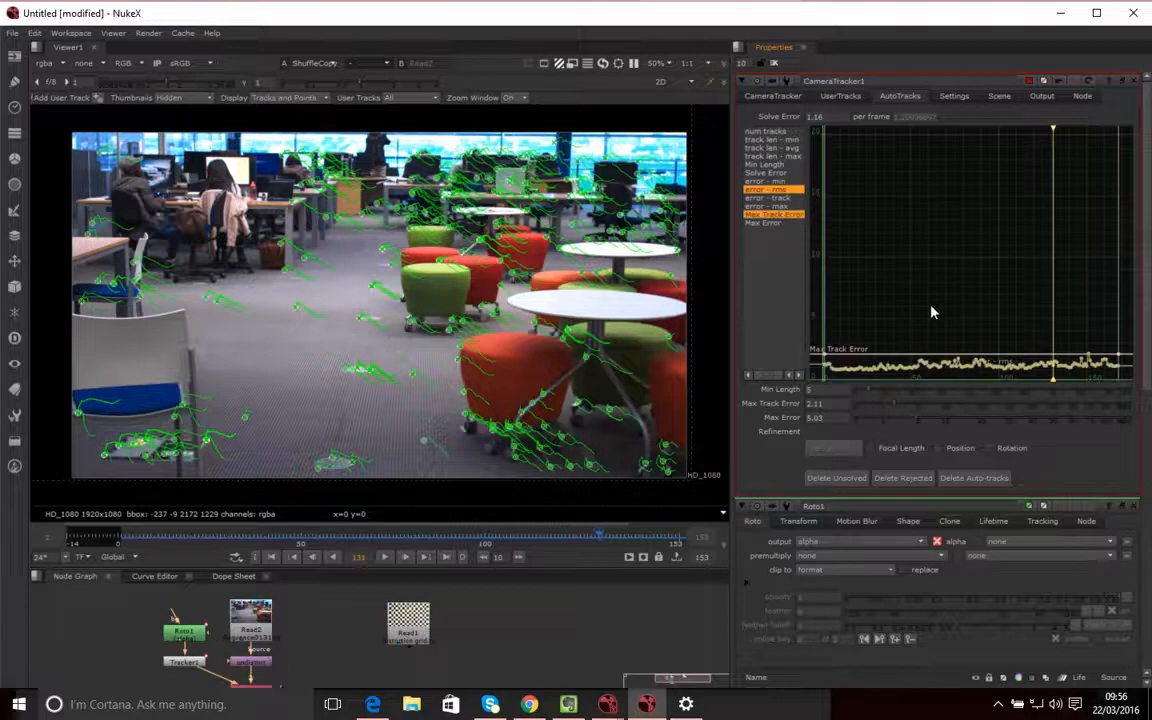
{"action": "key", "text": "f"}
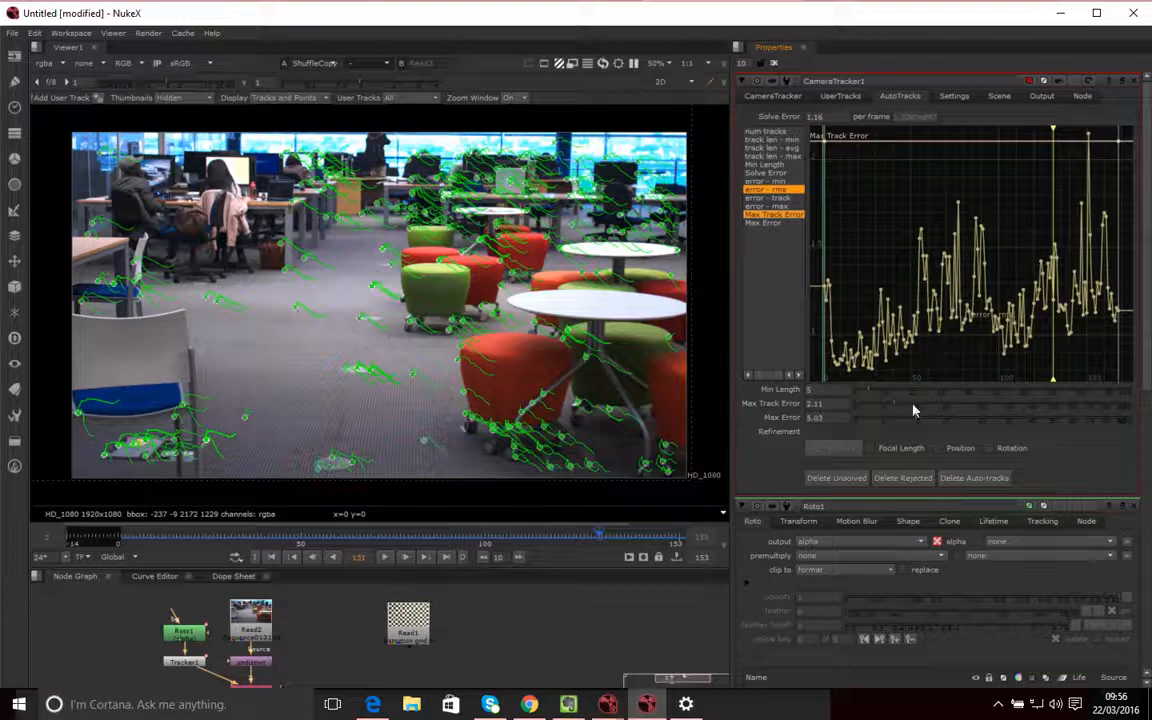
{"action": "left_click_drag", "start_coordinate": [895, 406], "coordinate": [885, 407]}
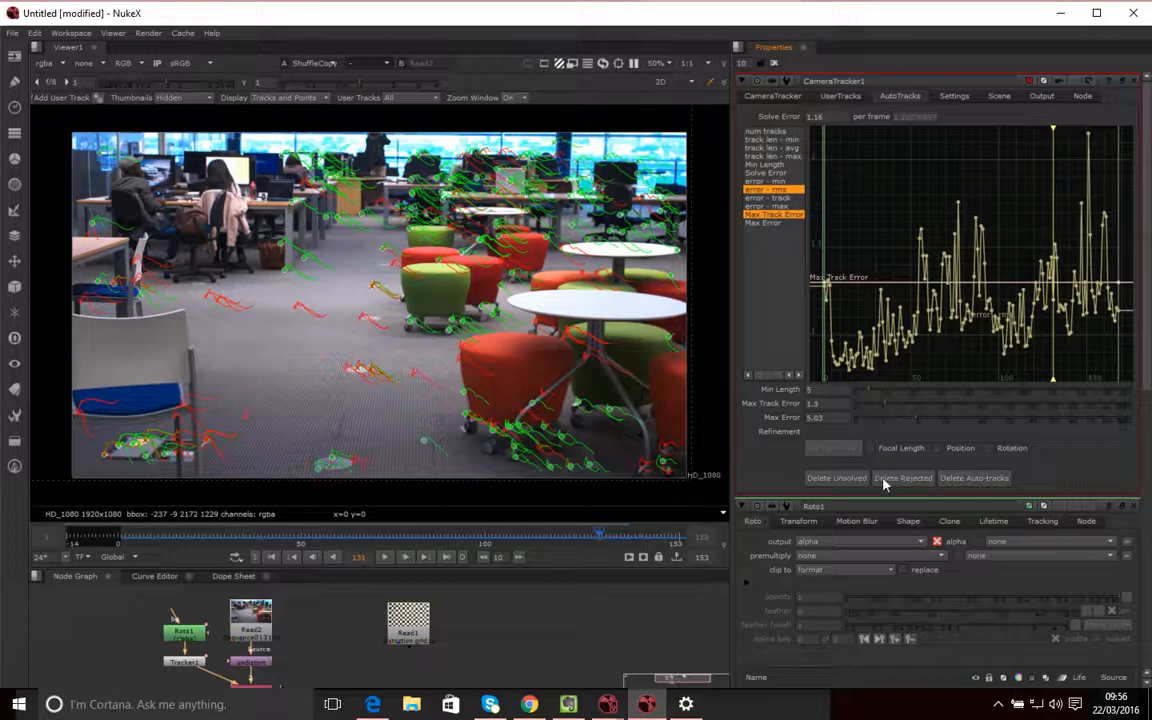
{"action": "left_click_drag", "start_coordinate": [912, 425], "coordinate": [918, 424]}
{"action": "left_click_drag", "start_coordinate": [884, 402], "coordinate": [886, 404]}
Compare the error - max and Max Error curves and lower Max Error to 4
{"action": "left_click", "coordinate": [784, 206]}
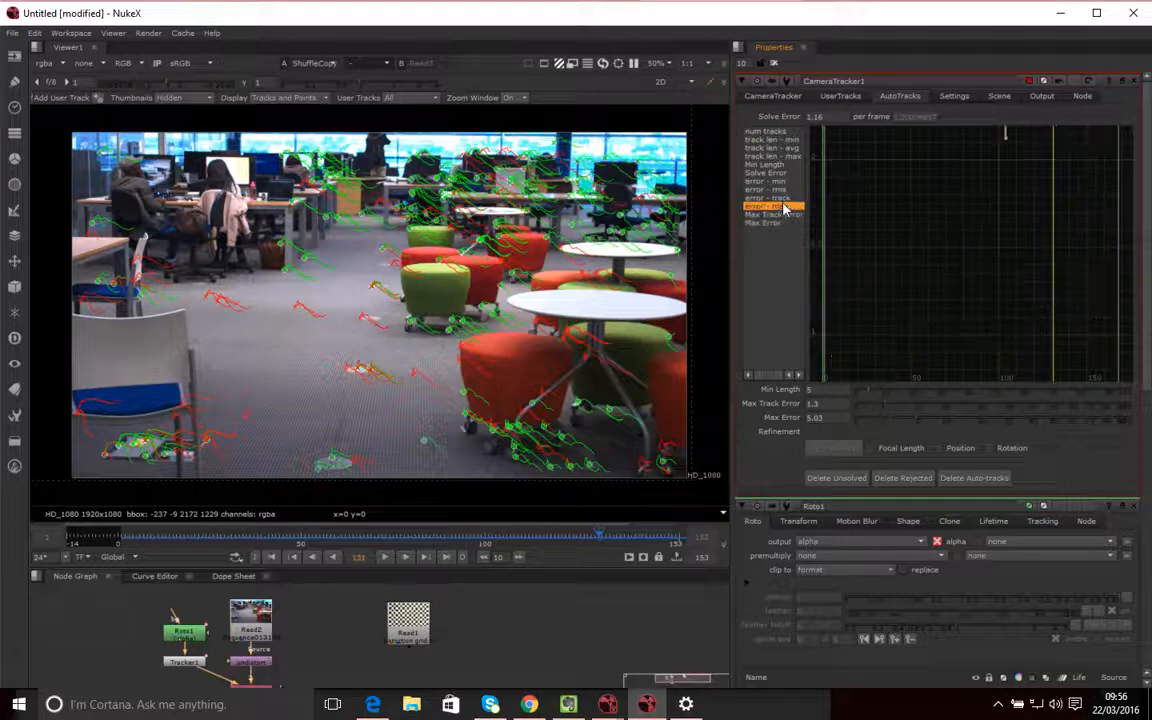
{"action": "left_click", "coordinate": [770, 224], "text": "ctrl"}
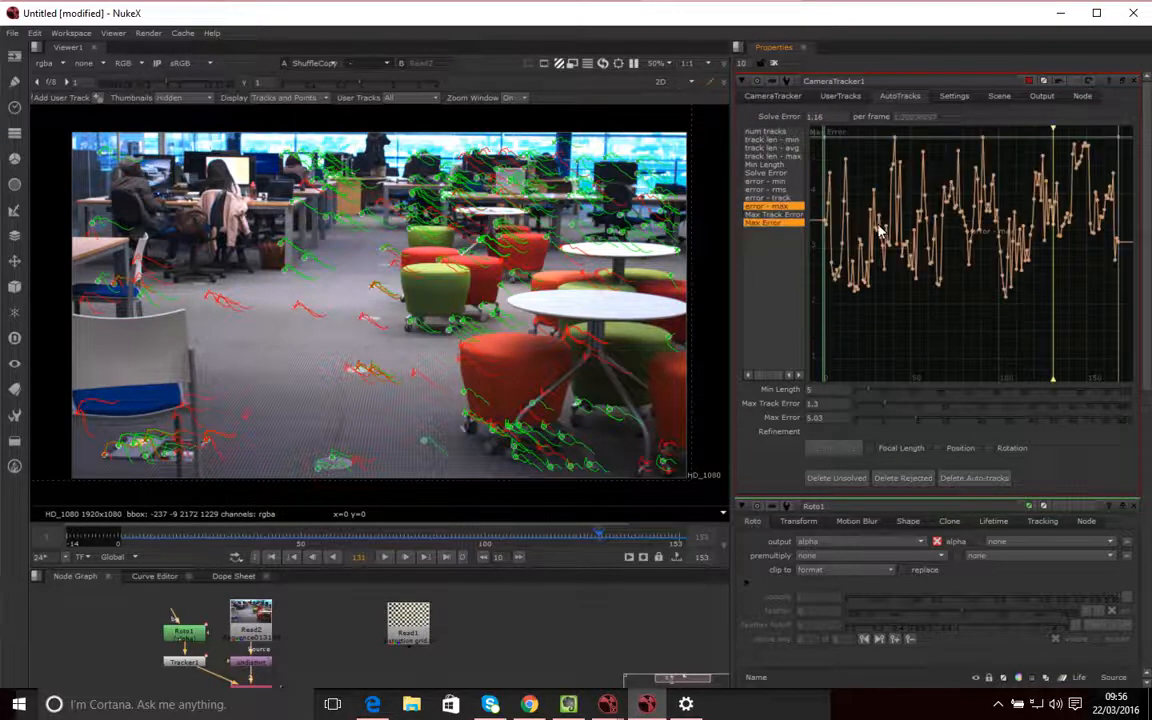
{"action": "key", "text": "f"}
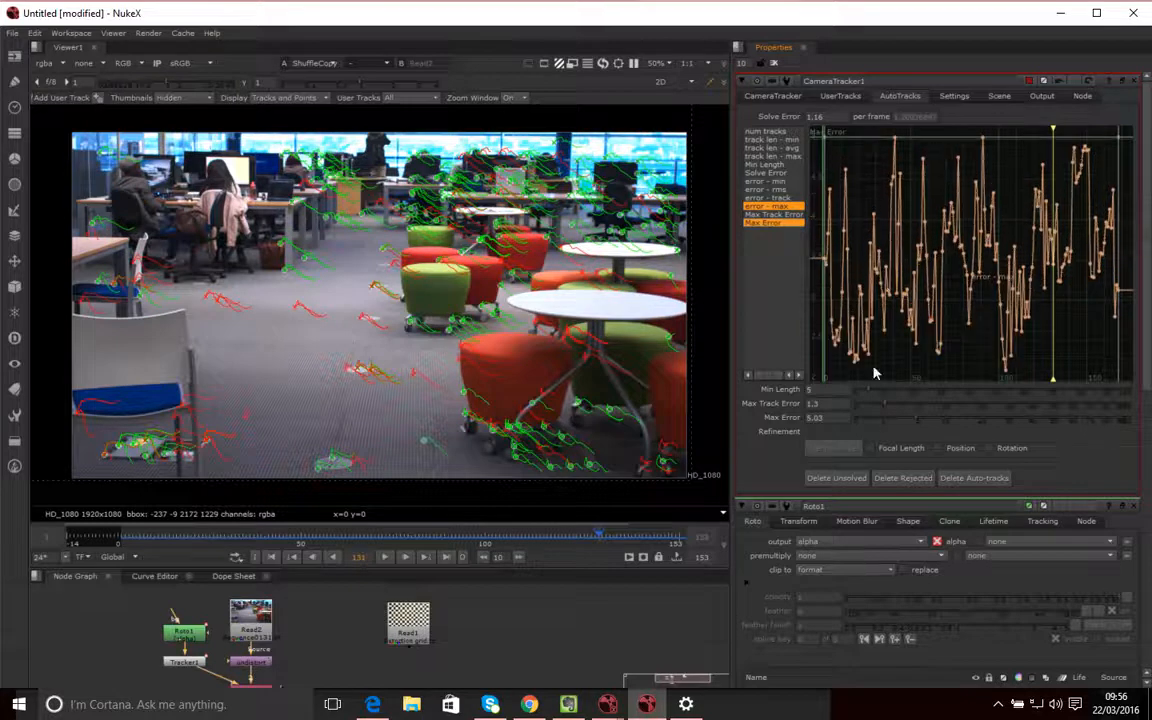
{"action": "left_click", "coordinate": [911, 420]}
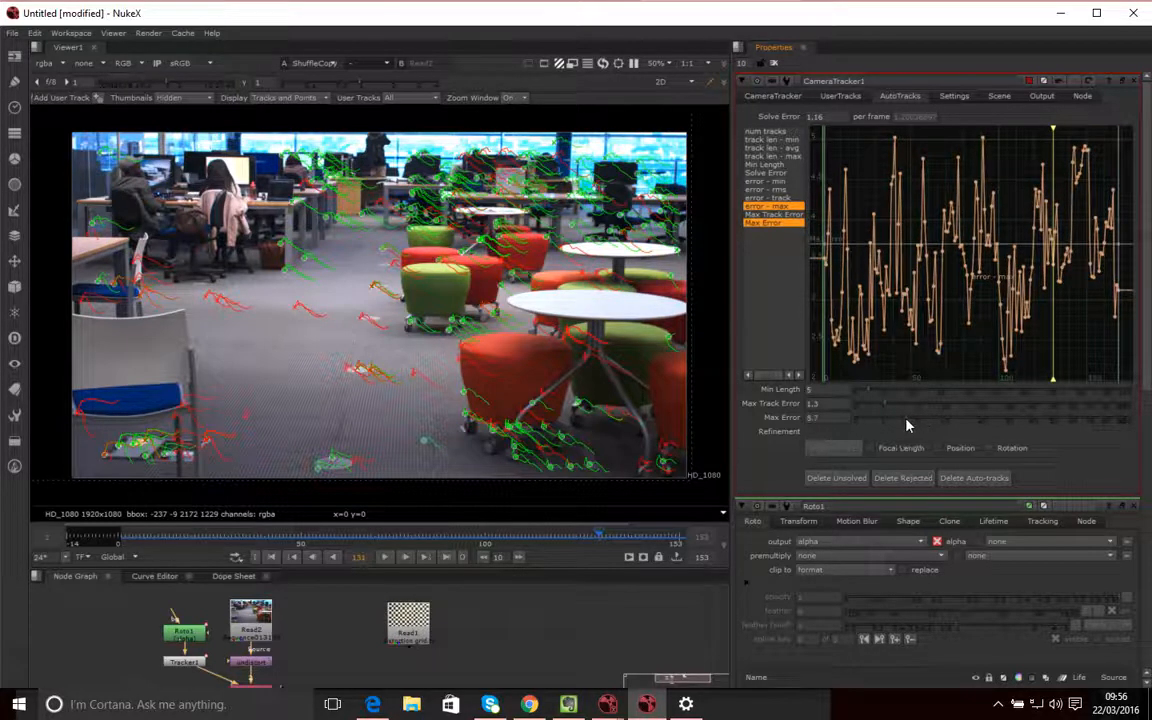
{"action": "left_click_drag", "start_coordinate": [911, 420], "coordinate": [908, 427]}
Delete the unsolved tracks and the tracks rejected by the tightened thresholds, confirming both deletions
{"action": "left_click", "coordinate": [850, 483]}
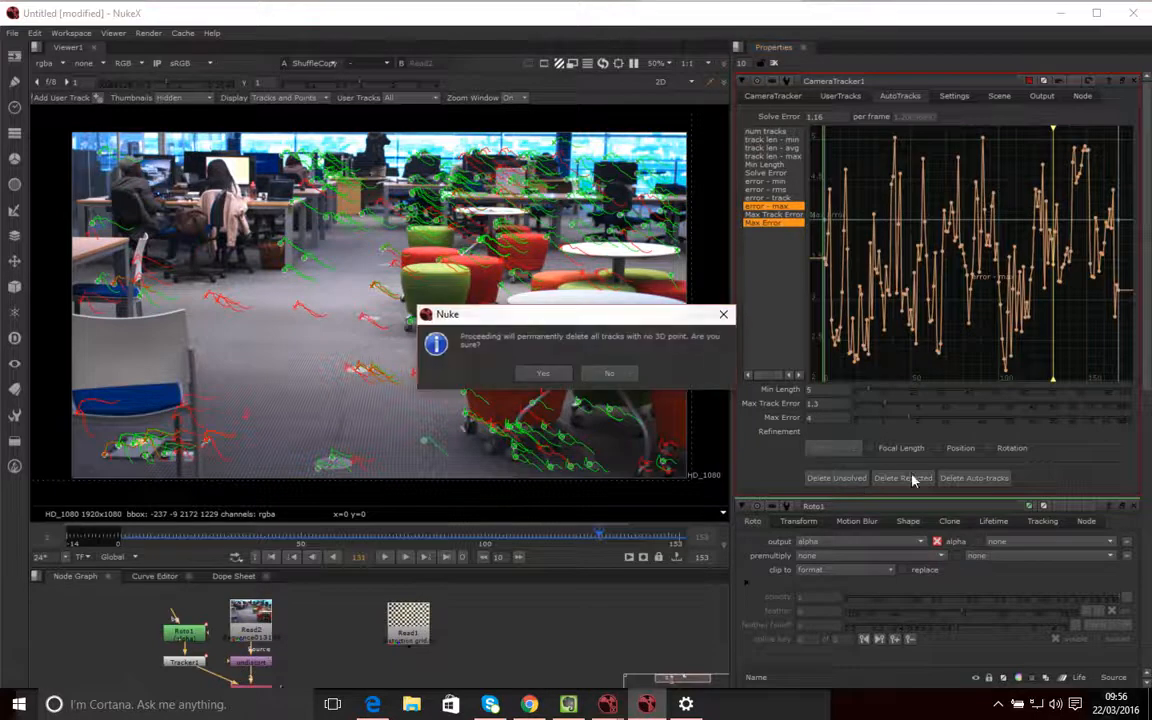
{"action": "left_click", "coordinate": [564, 375]}
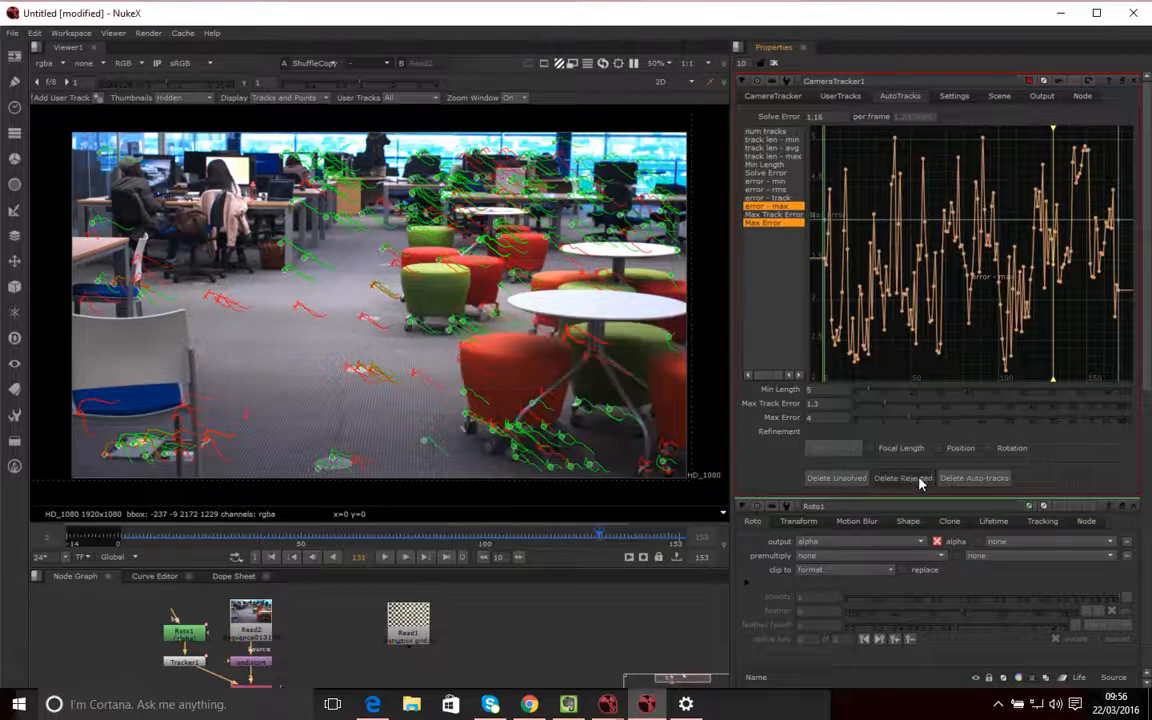
{"action": "left_click", "coordinate": [903, 478]}
{"action": "left_click", "coordinate": [540, 373]}
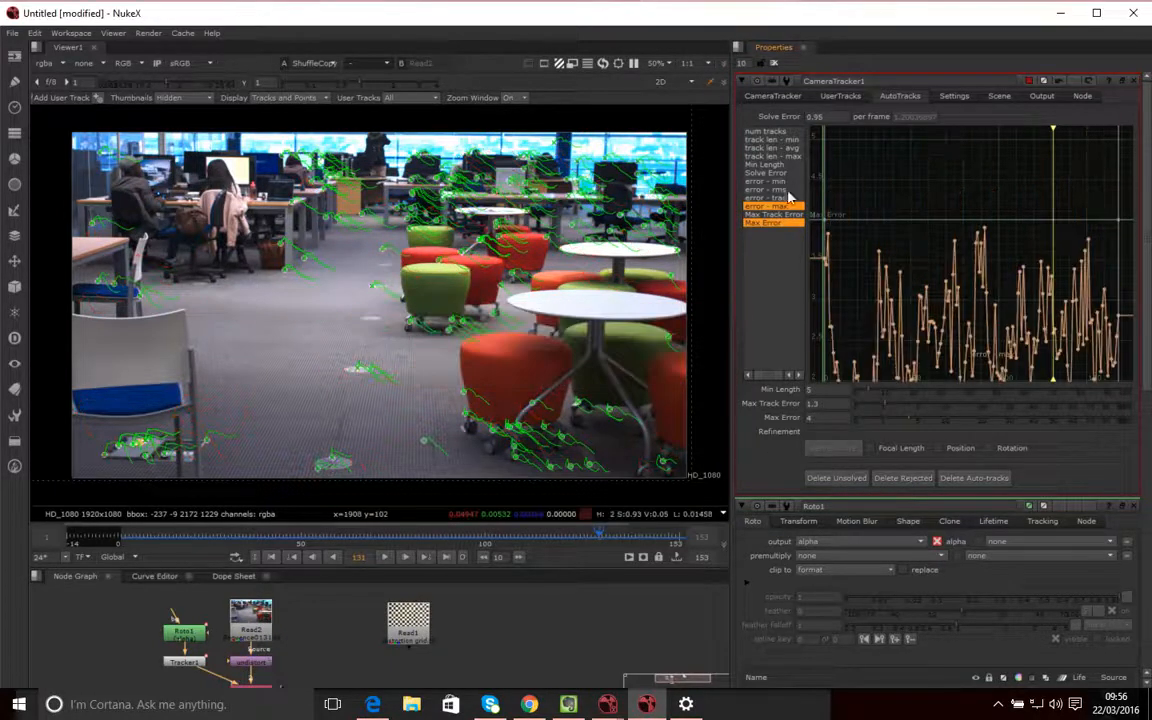
Re-solve the camera from the remaining tracks, confirming the reset of the current solve
{"action": "left_click", "coordinate": [767, 95]}
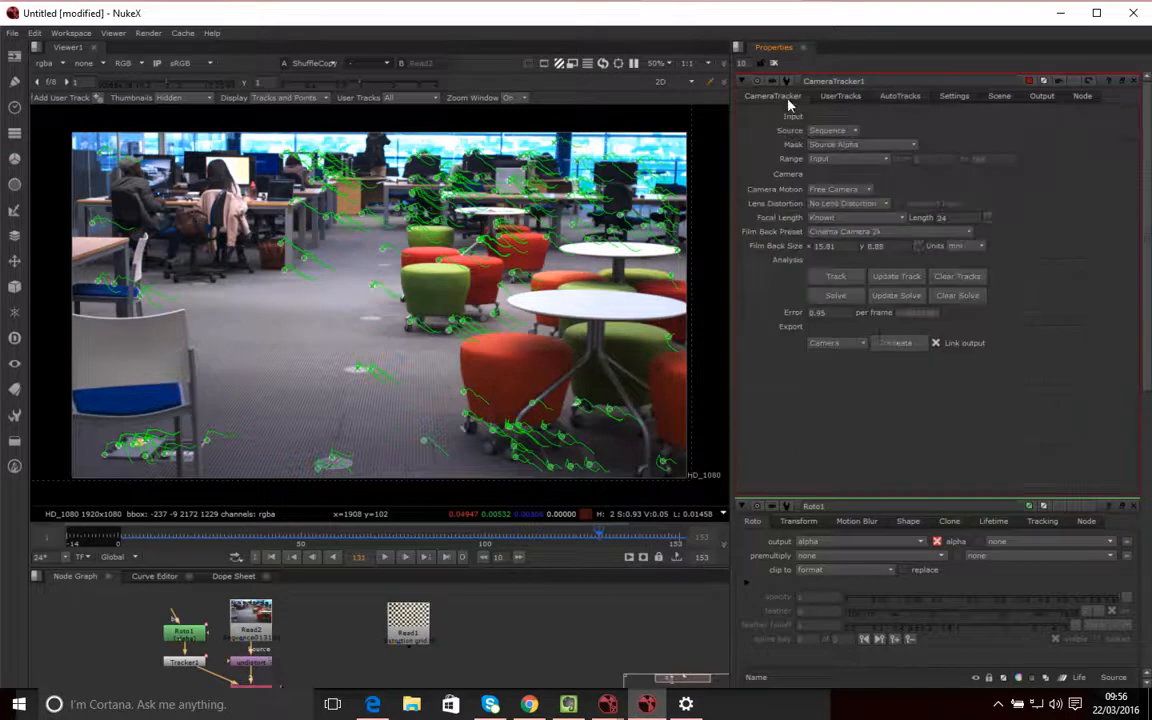
{"action": "left_click", "coordinate": [836, 295]}
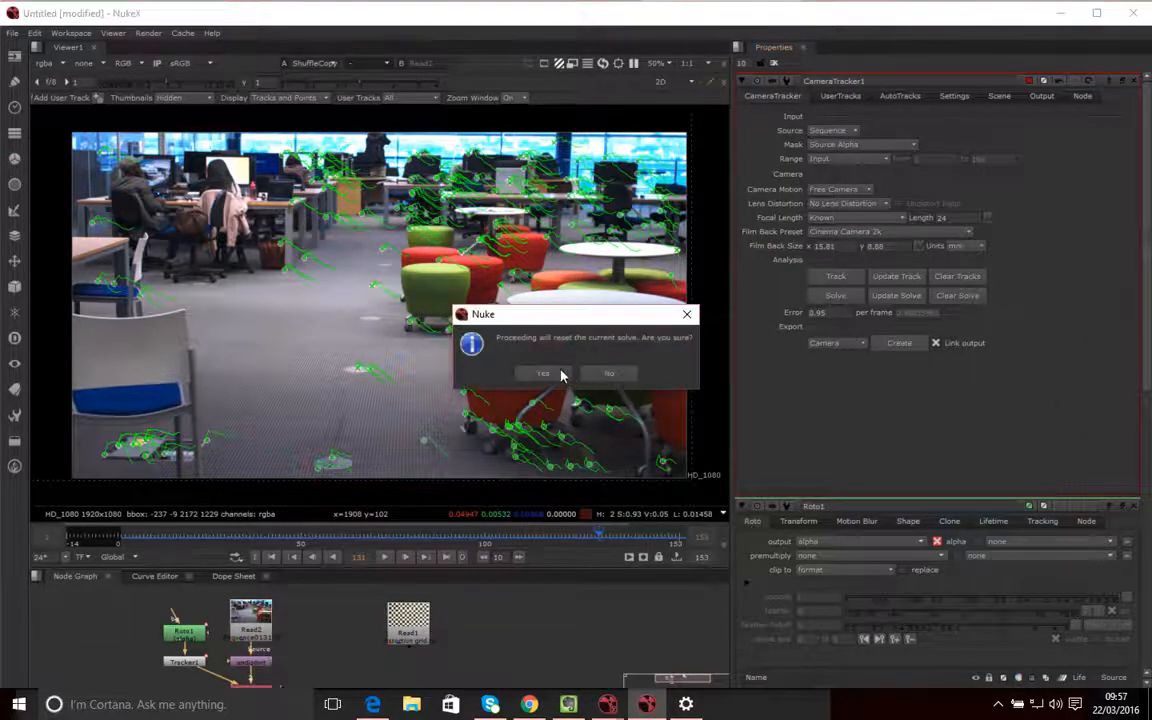
{"action": "key", "text": "Return"}
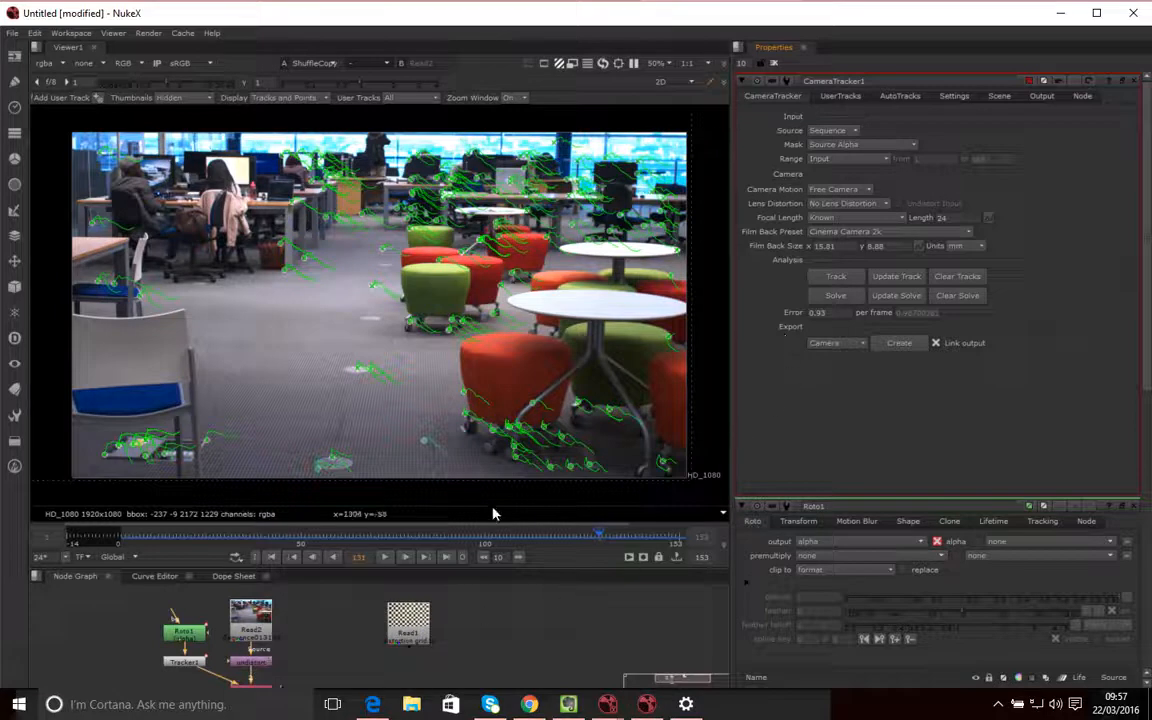
Enlarge the node graph, move Viewer1 clear of the tracker, and create a Scene+ export from the solved CameraTracker with linked output
{"action": "left_click_drag", "start_coordinate": [445, 569], "coordinate": [380, 430]}
{"action": "left_click_drag", "start_coordinate": [321, 638], "coordinate": [364, 621]}
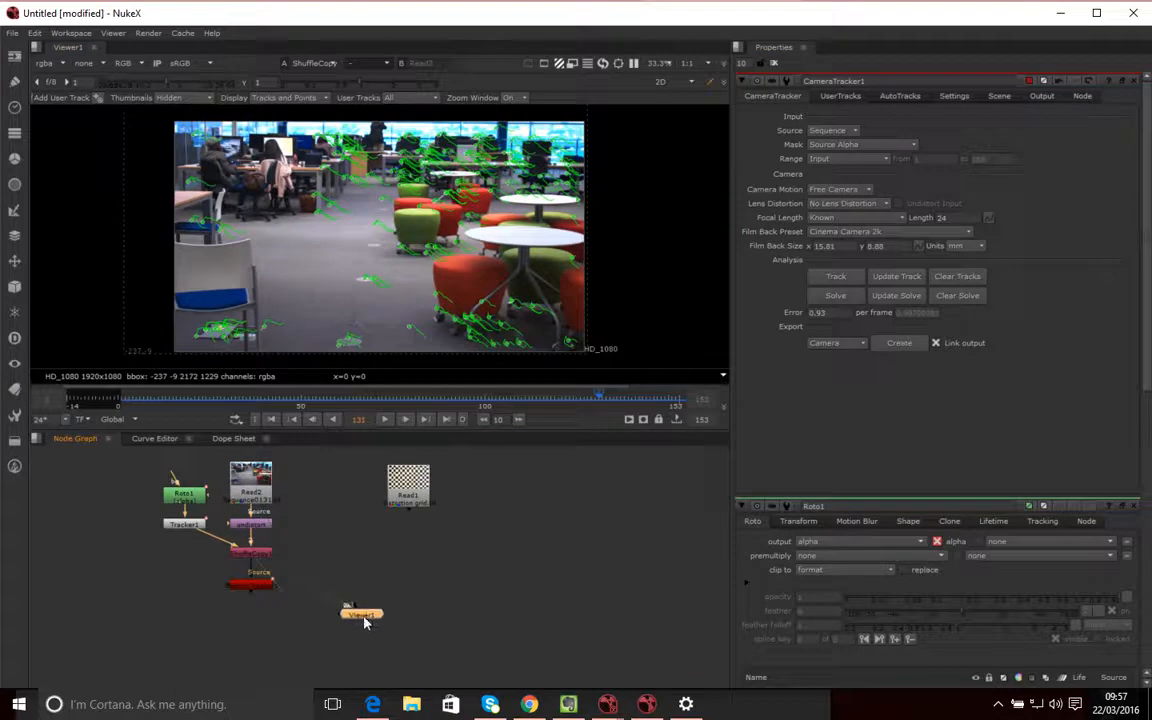
{"action": "left_click", "coordinate": [841, 346]}
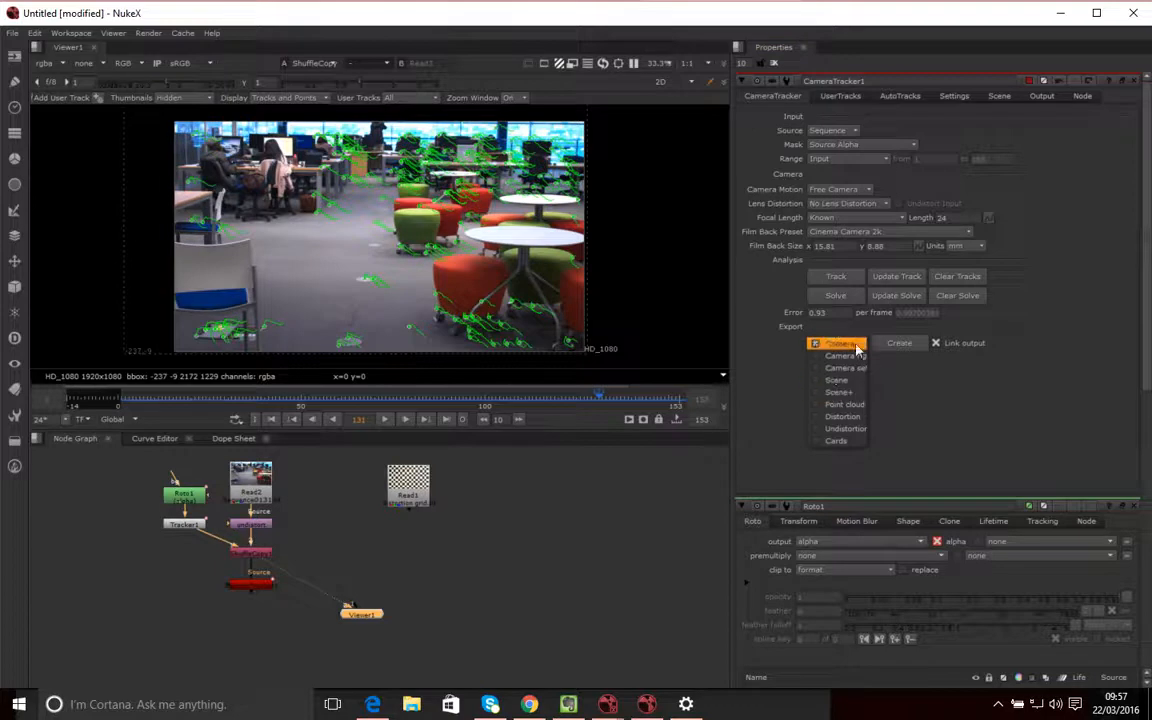
{"action": "left_click", "coordinate": [841, 393]}
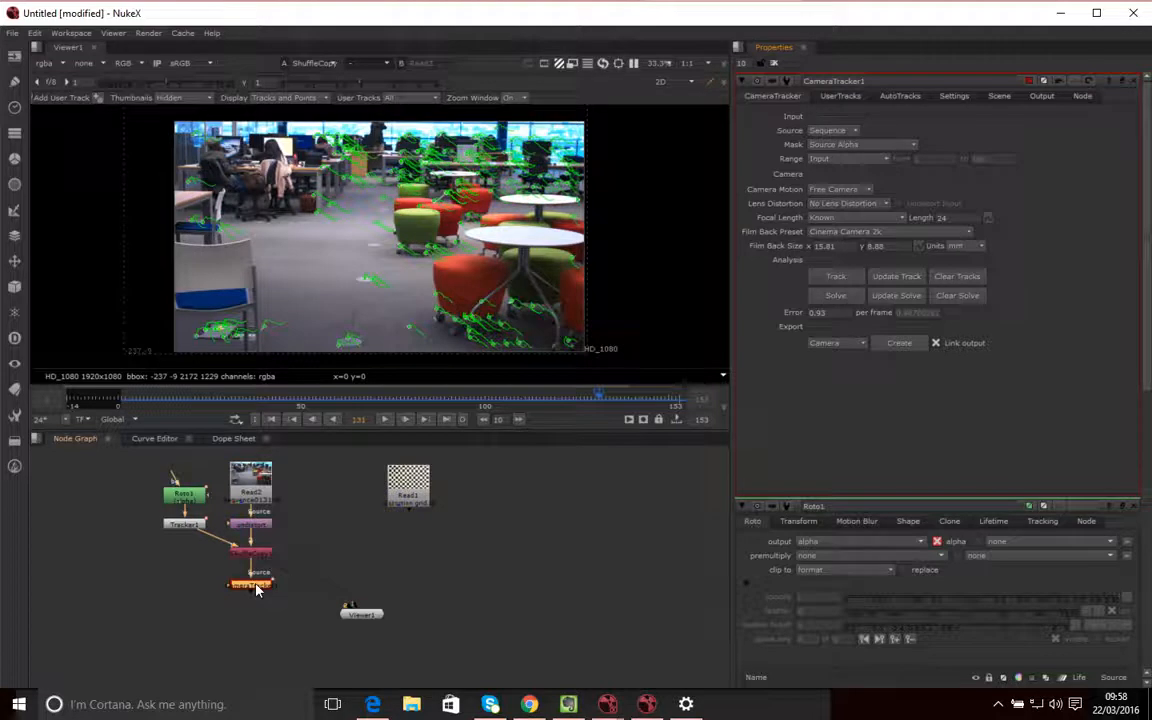
{"action": "left_click", "coordinate": [842, 343]}
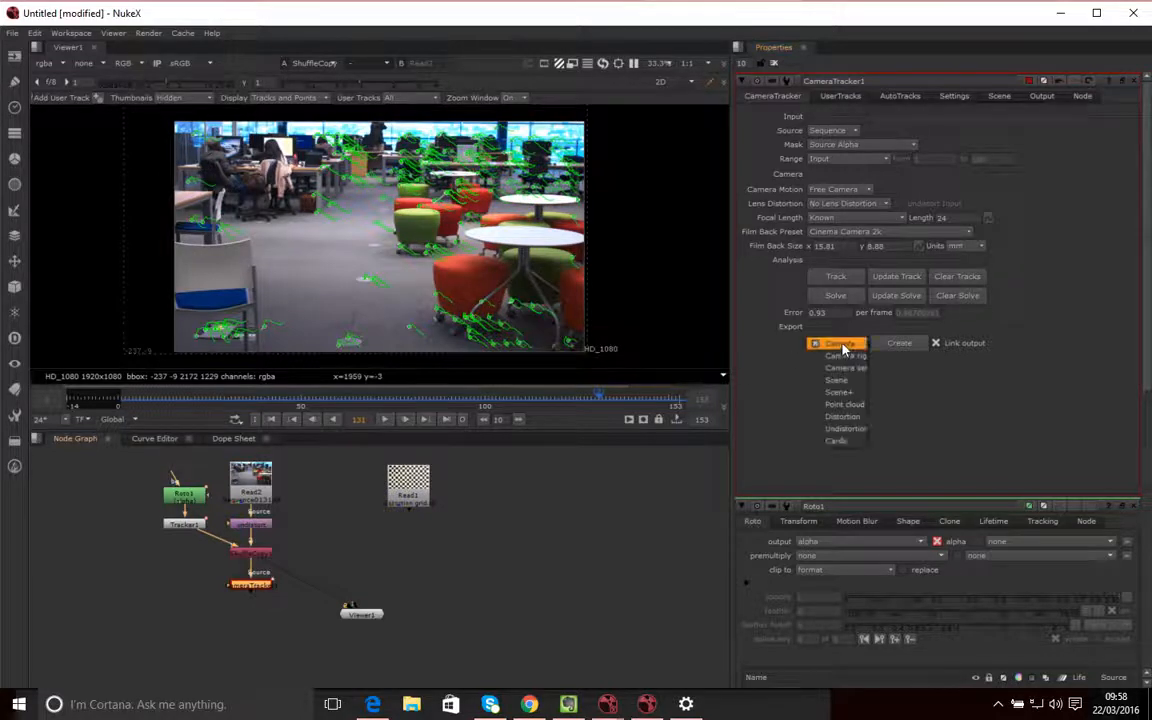
{"action": "left_click", "coordinate": [818, 393]}
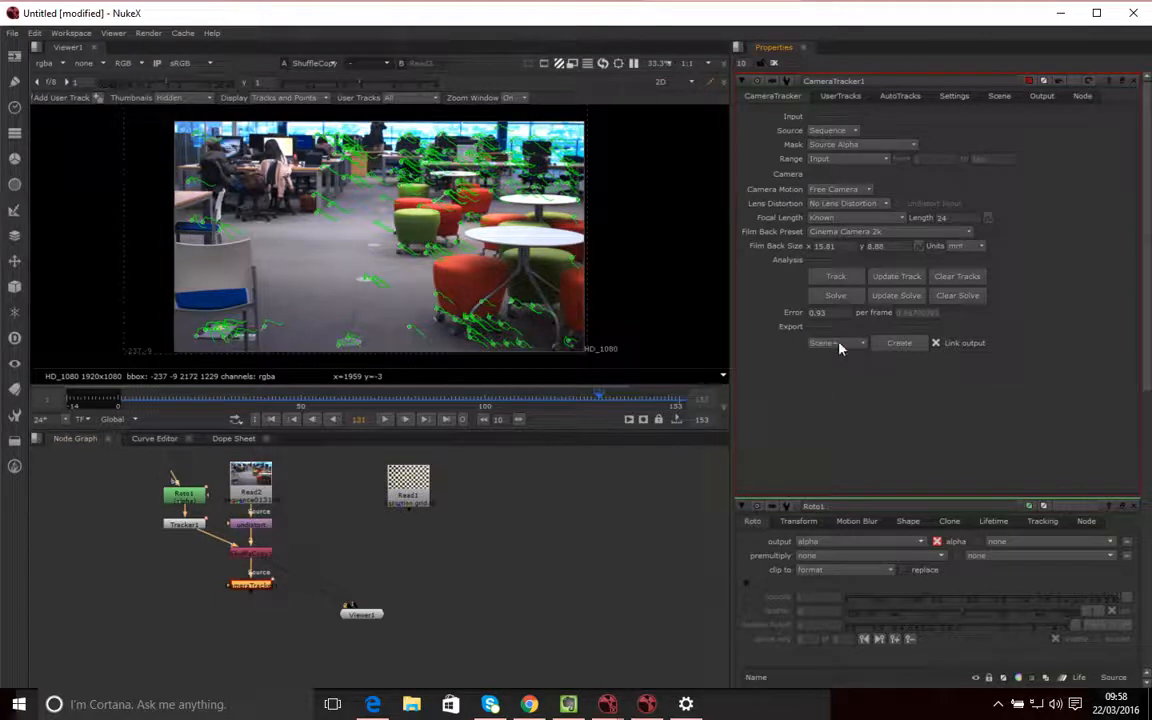
{"action": "left_click", "coordinate": [898, 345]}
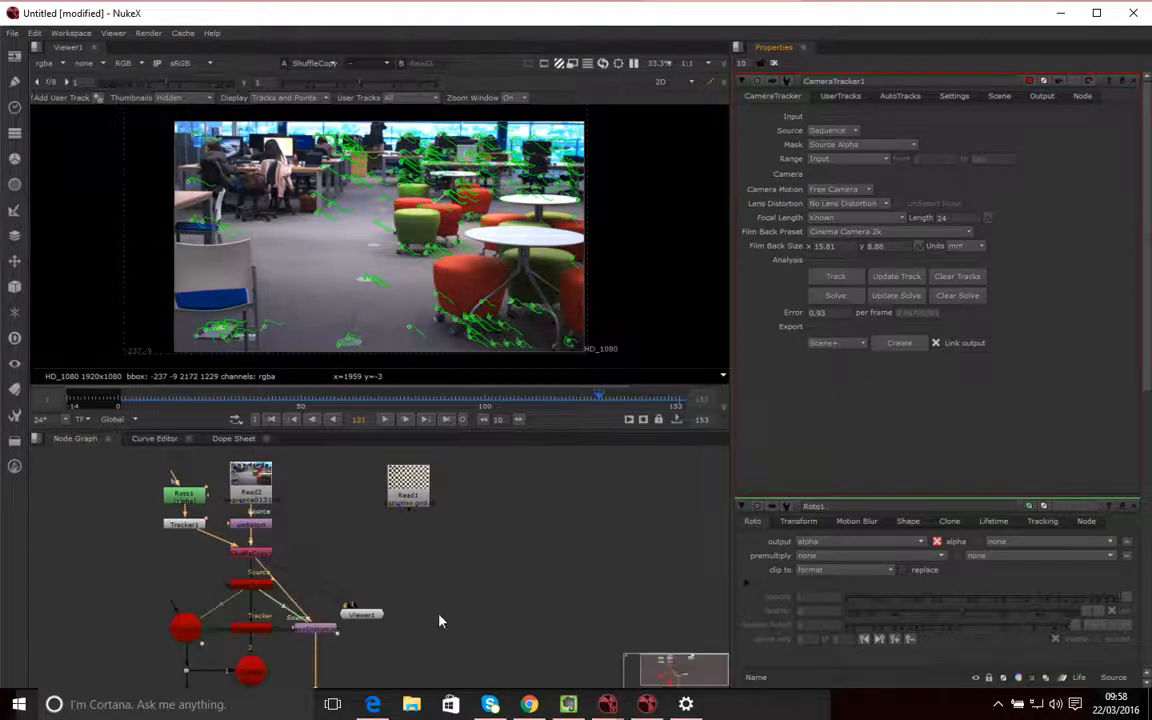
{"action": "left_click_drag", "start_coordinate": [486, 638], "coordinate": [514, 553]}
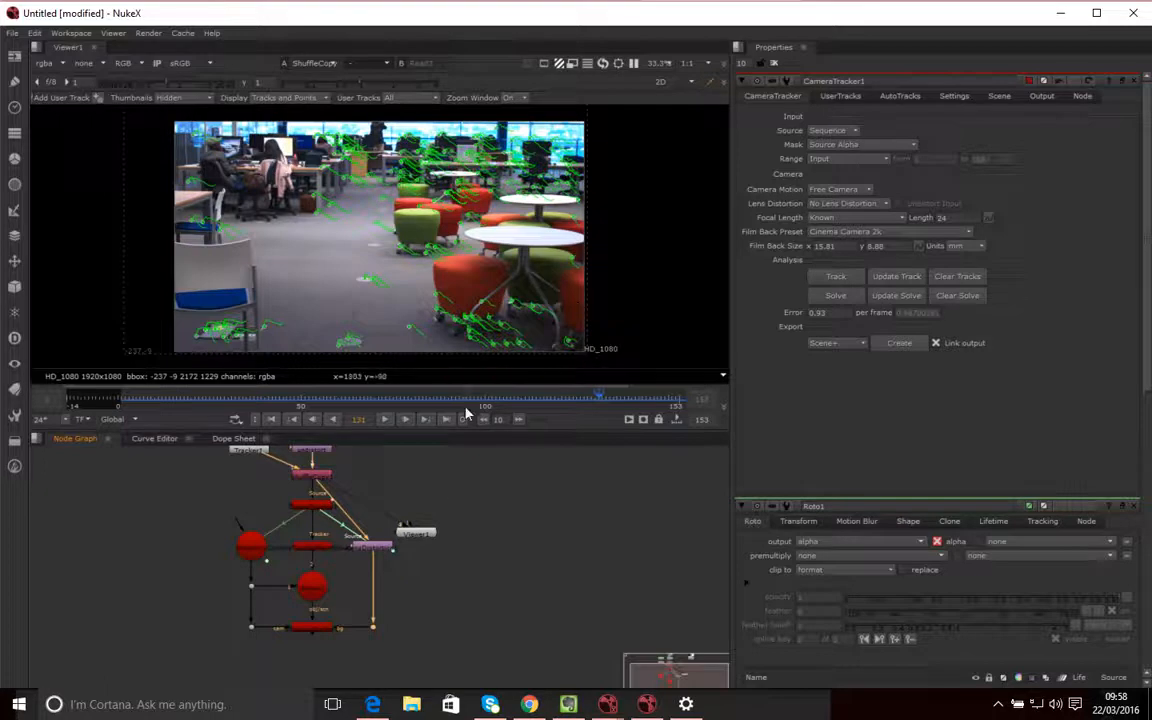
Switch the viewer to 3D and examine the solved point cloud
{"action": "left_click", "coordinate": [661, 83]}
{"action": "left_click", "coordinate": [673, 113]}
{"action": "left_click_drag", "start_coordinate": [621, 314], "coordinate": [530, 340]}
Place the Viewer1 node below the exported scene nodes and connect it to the ScanlineRender output
{"action": "left_click_drag", "start_coordinate": [432, 547], "coordinate": [488, 585]}
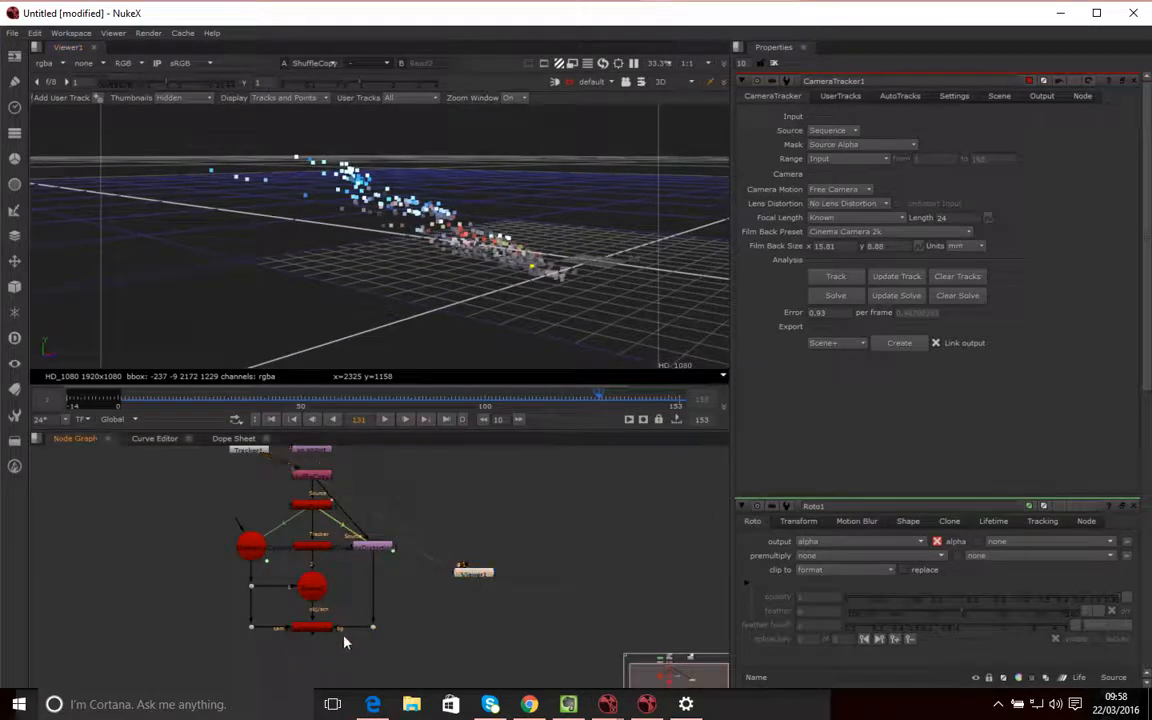
{"action": "left_click", "coordinate": [484, 574]}
{"action": "left_click_drag", "start_coordinate": [486, 584], "coordinate": [381, 669]}
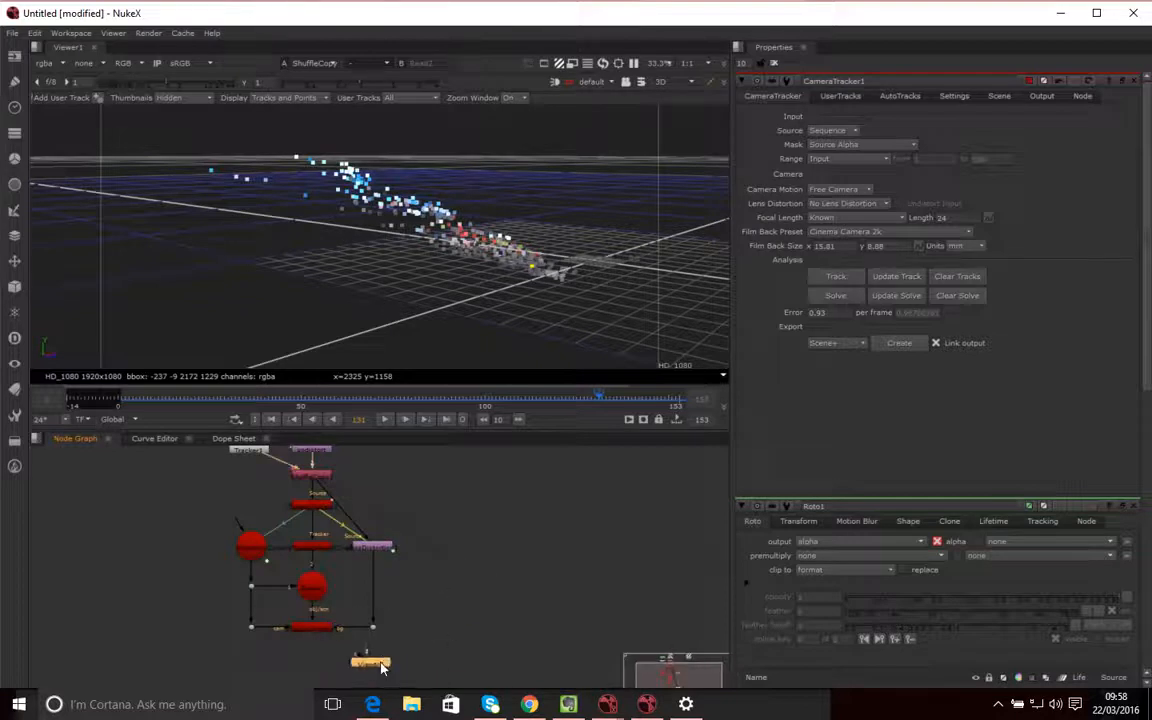
{"action": "left_click", "coordinate": [519, 607]}
{"action": "key", "text": "1"}
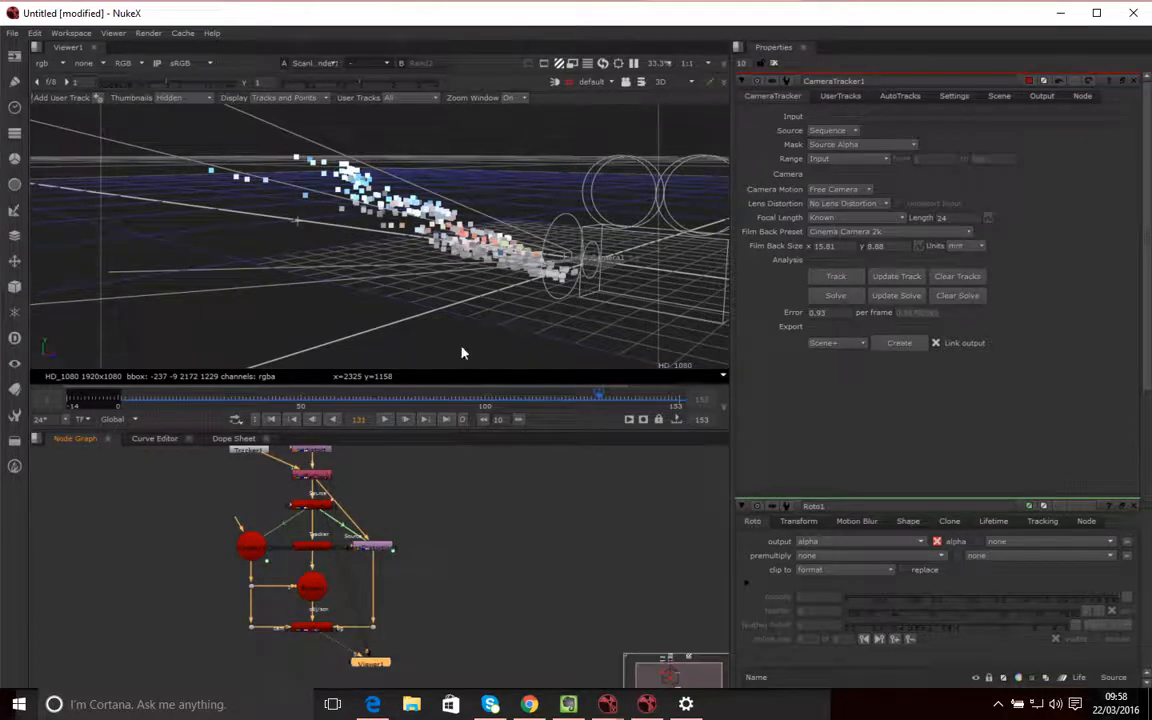
Examine the solved camera and point cloud in the 3D view from several angles
{"action": "left_click_drag", "start_coordinate": [444, 298], "coordinate": [451, 313]}
{"action": "left_click_drag", "start_coordinate": [408, 278], "coordinate": [517, 249]}
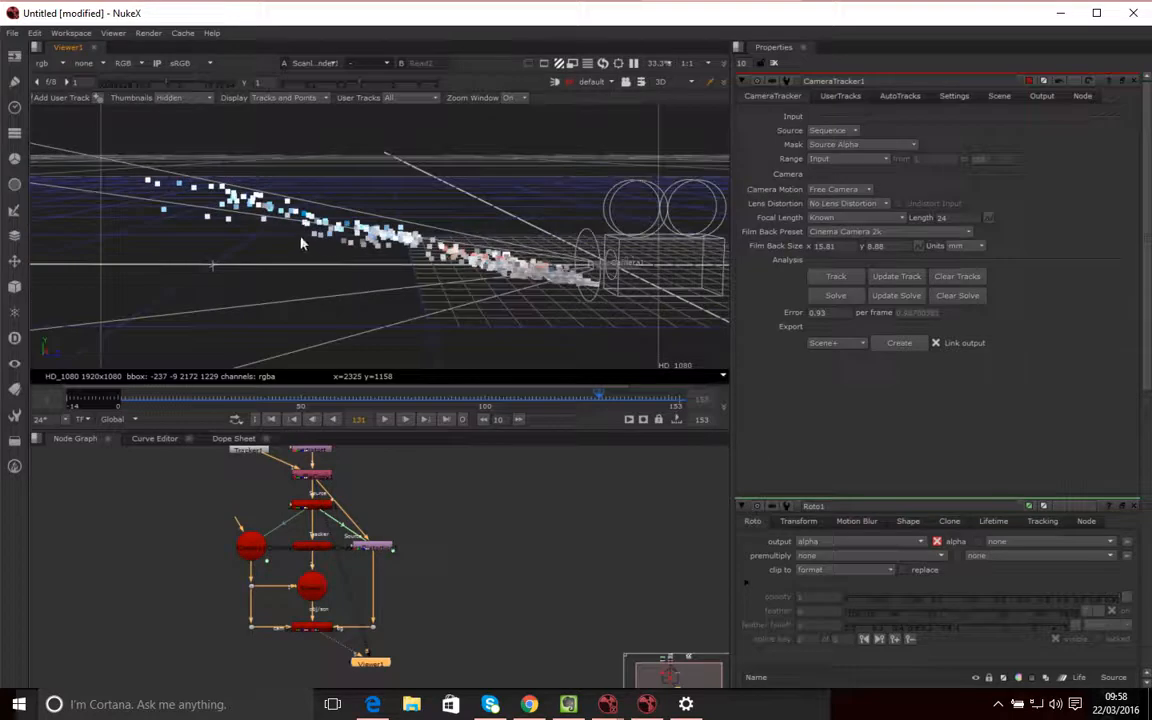
{"action": "left_click_drag", "start_coordinate": [300, 207], "coordinate": [503, 390]}
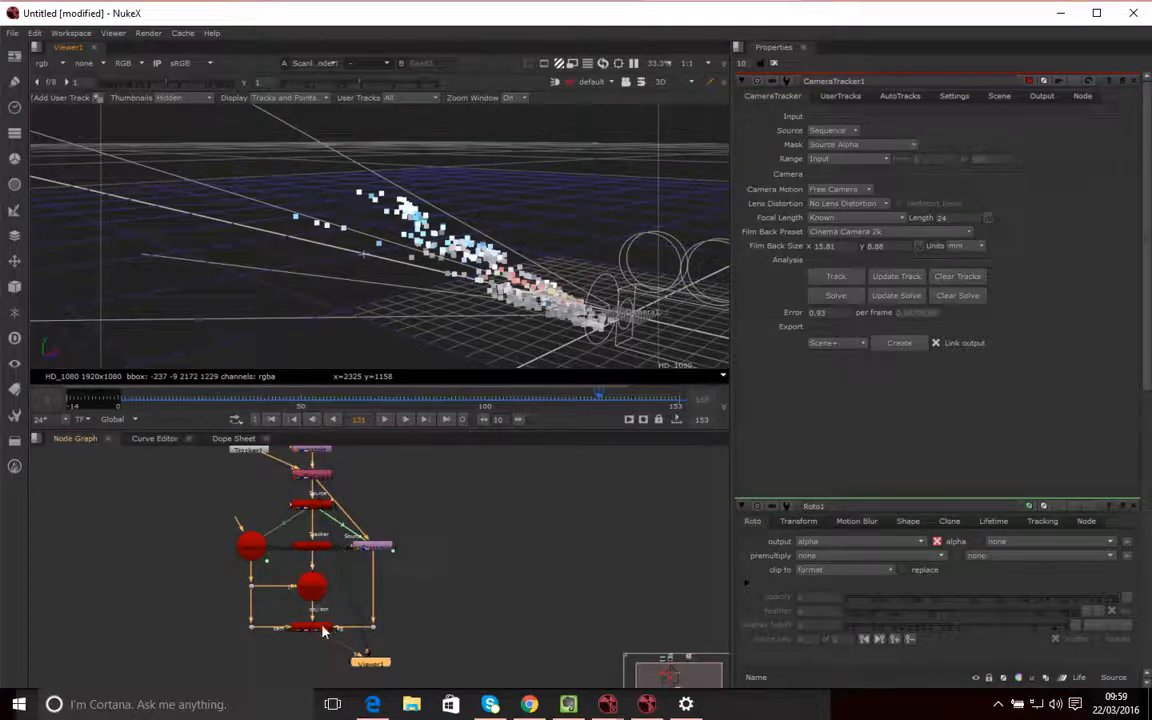
{"action": "left_click_drag", "start_coordinate": [360, 662], "coordinate": [345, 669]}
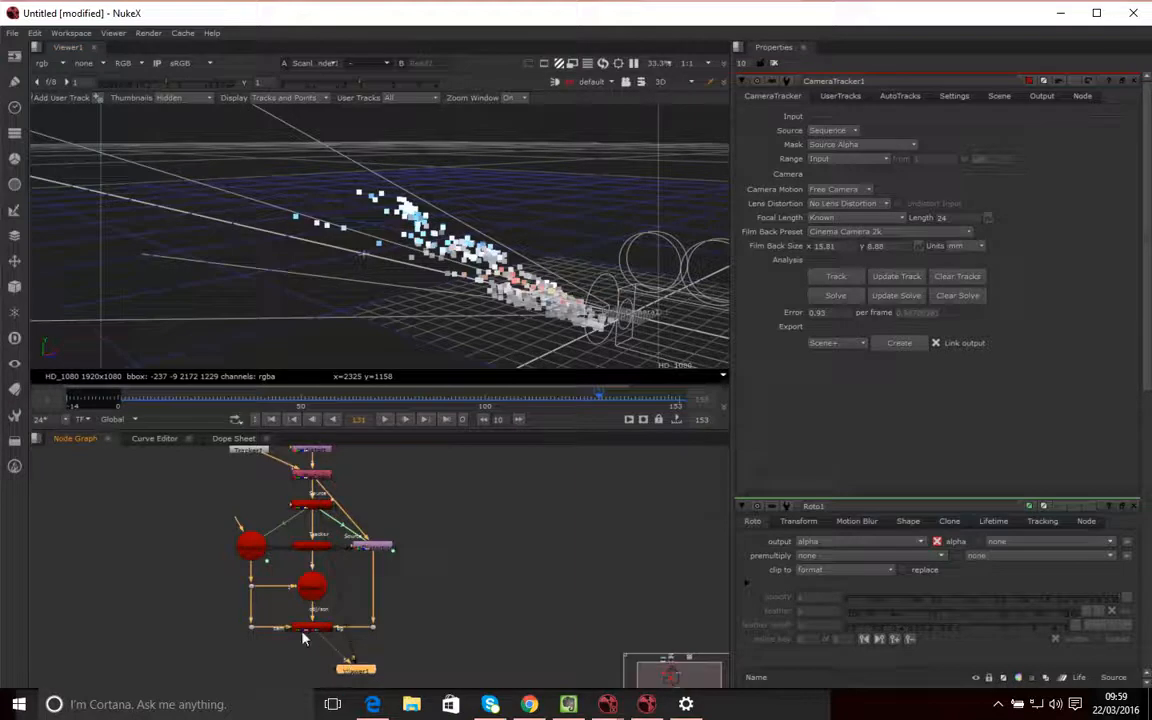
{"action": "left_click_drag", "start_coordinate": [430, 252], "coordinate": [465, 302]}
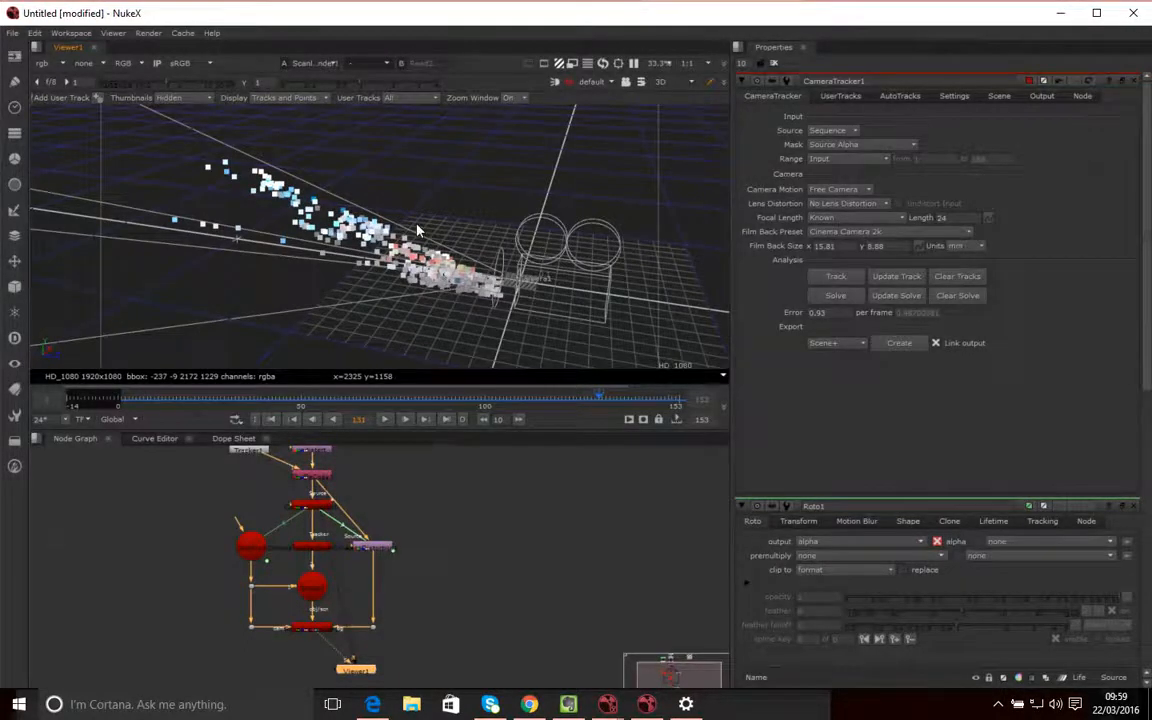
Compare the 2D render with the 3D scene by alternating the viewer mode, ending in 2D
{"action": "left_click", "coordinate": [688, 83]}
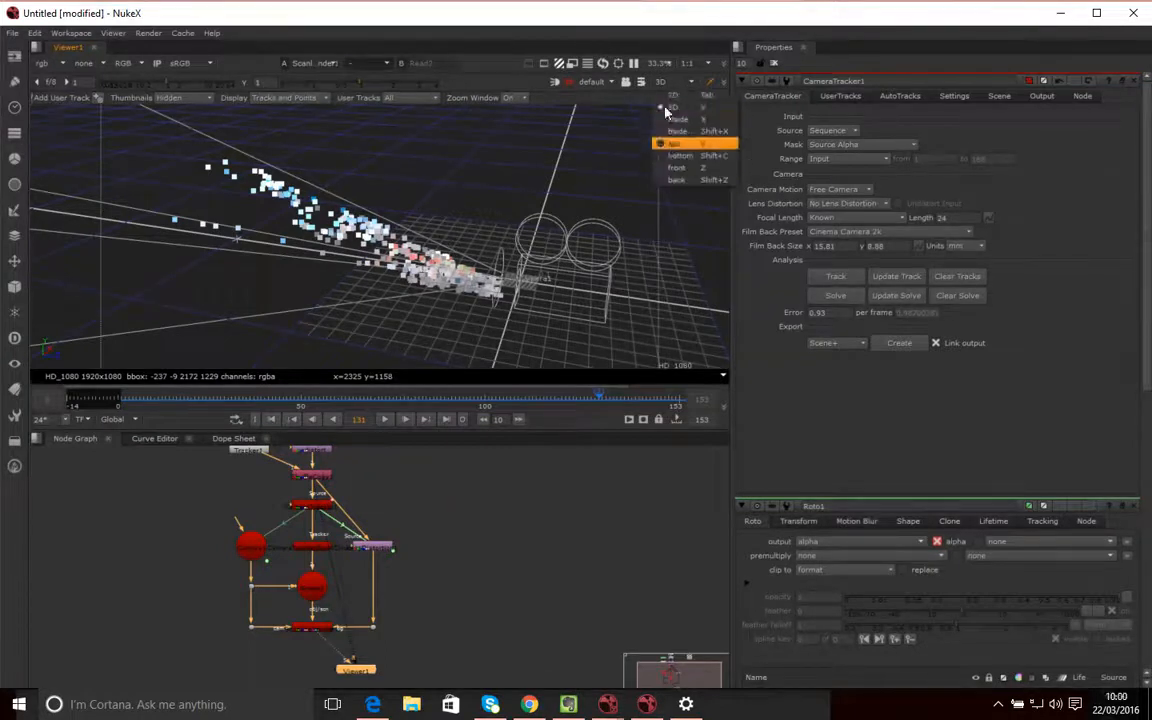
{"action": "left_click", "coordinate": [672, 97]}
{"action": "left_click", "coordinate": [682, 83]}
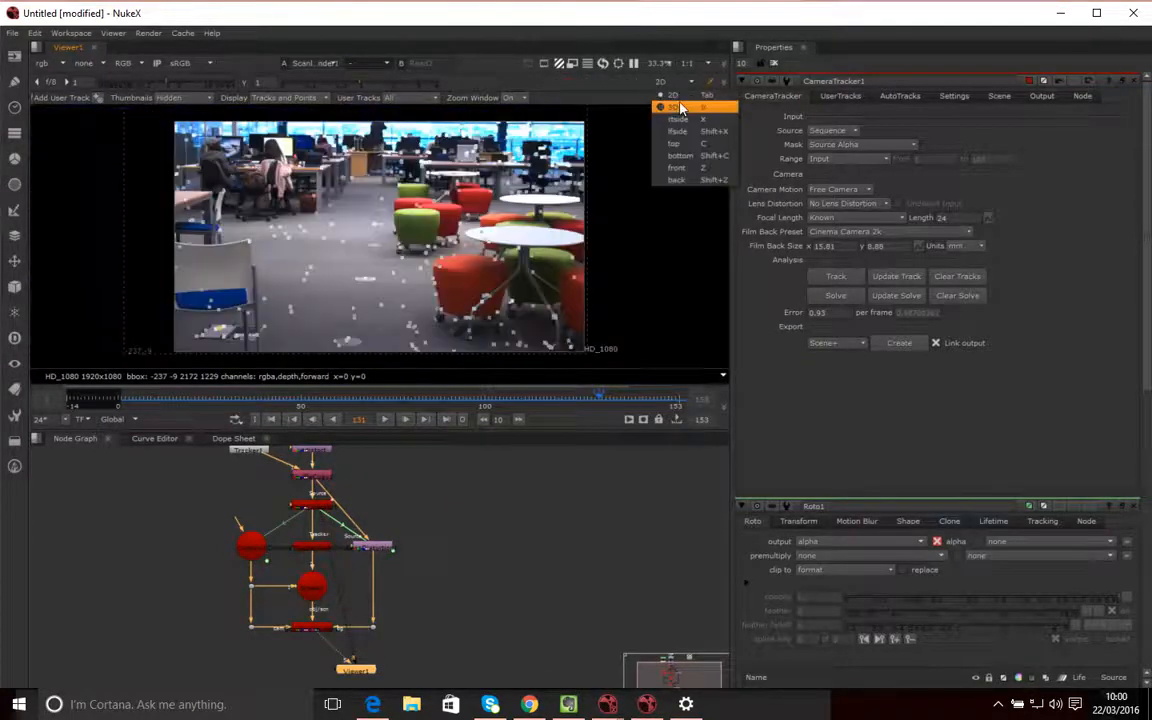
{"action": "left_click", "coordinate": [681, 107]}
{"action": "left_click", "coordinate": [684, 83]}
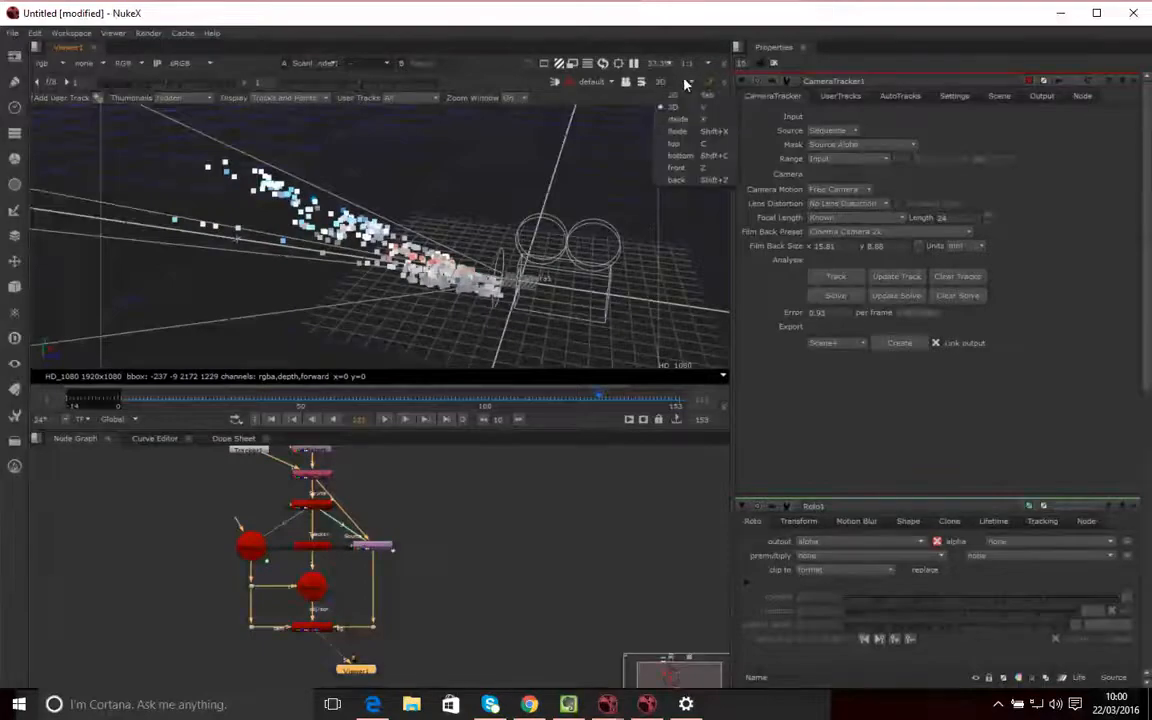
{"action": "left_click", "coordinate": [672, 97]}
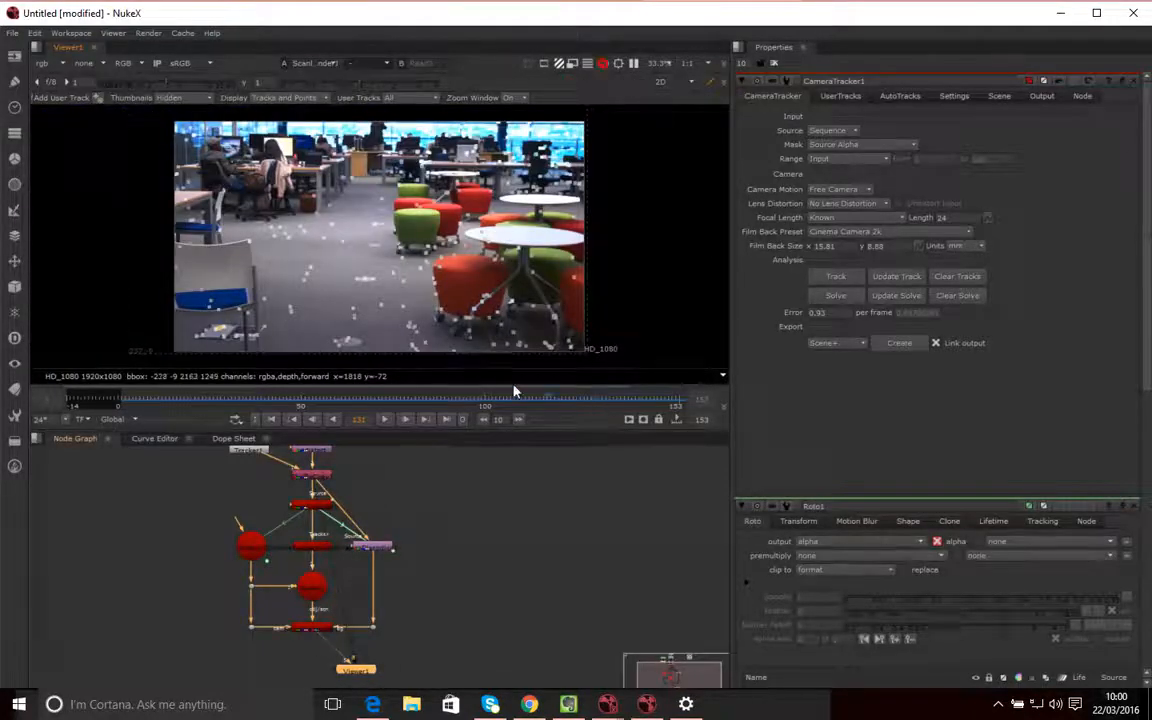
Play the 2D render briefly to check how the points stick to the footage, and stop playback
{"action": "left_click", "coordinate": [345, 399]}
{"action": "left_click", "coordinate": [385, 420]}
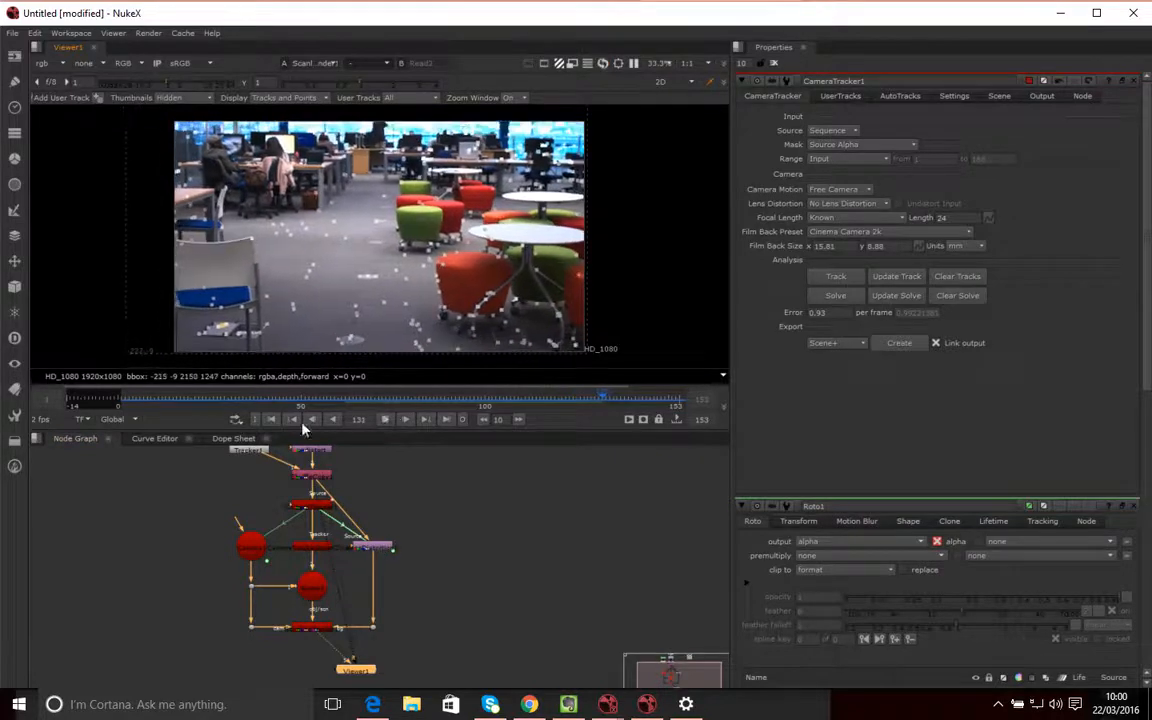
{"action": "left_click", "coordinate": [385, 419]}
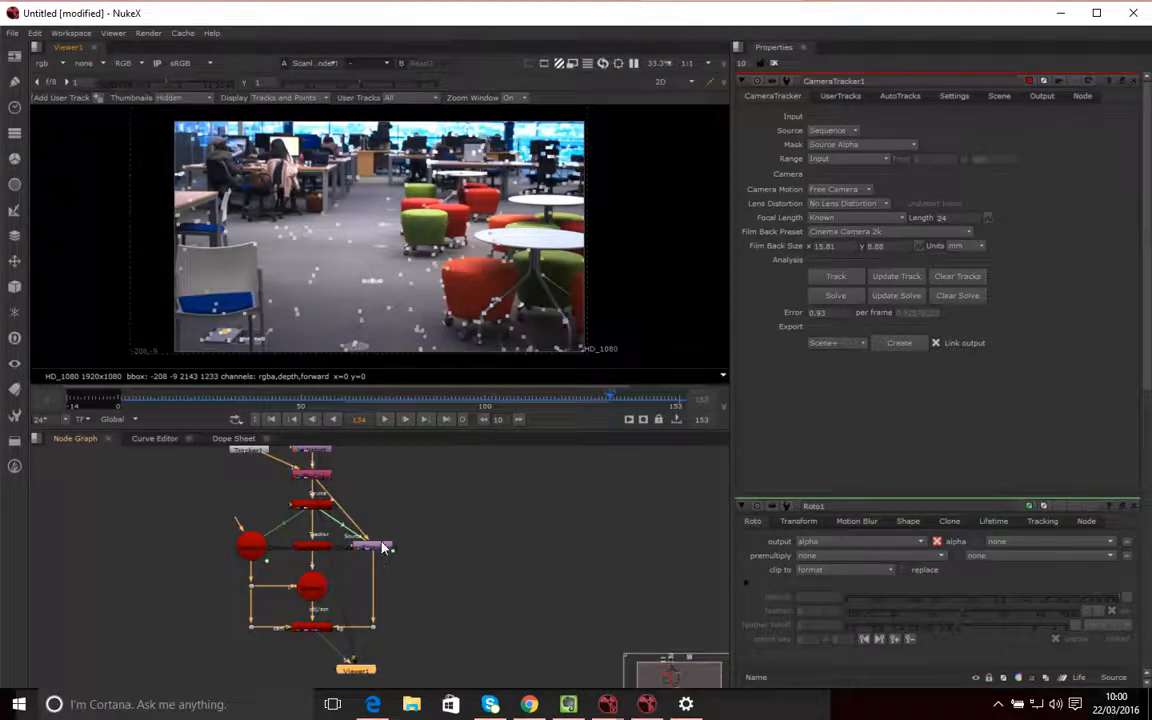
Review the exported node tree and open the properties of the LensDistortion node feeding the ScanlineRender background
{"action": "left_click_drag", "start_coordinate": [418, 485], "coordinate": [448, 541]}
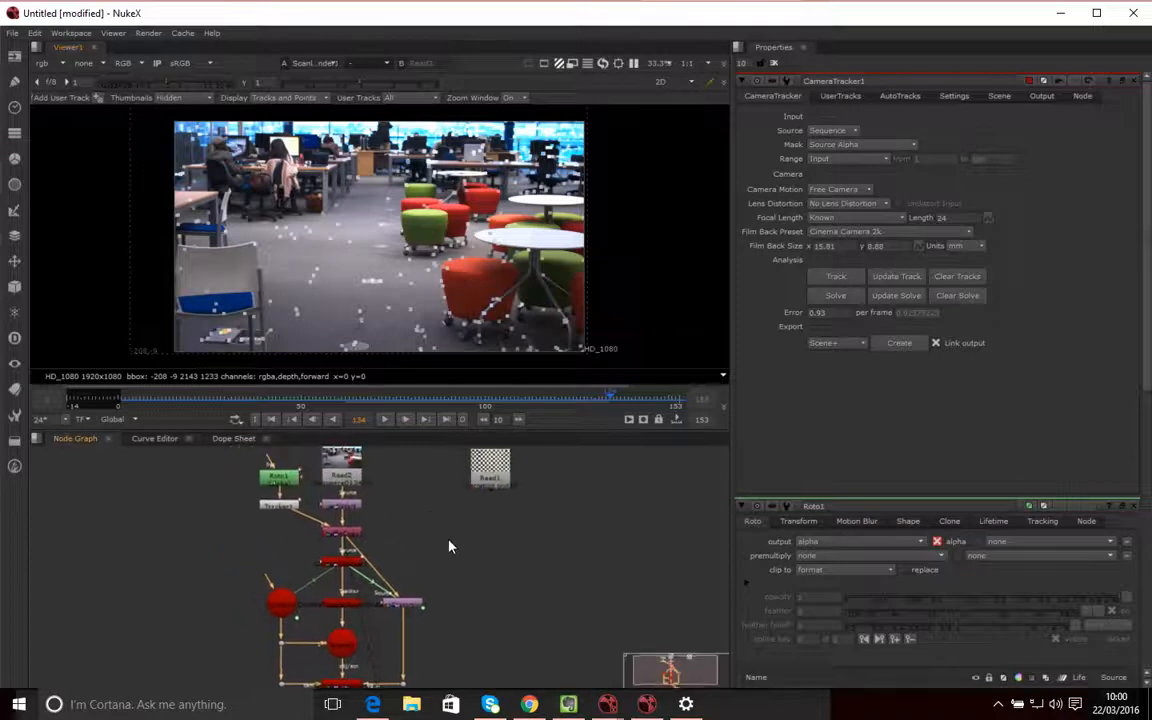
{"action": "left_click_drag", "start_coordinate": [460, 554], "coordinate": [456, 539]}
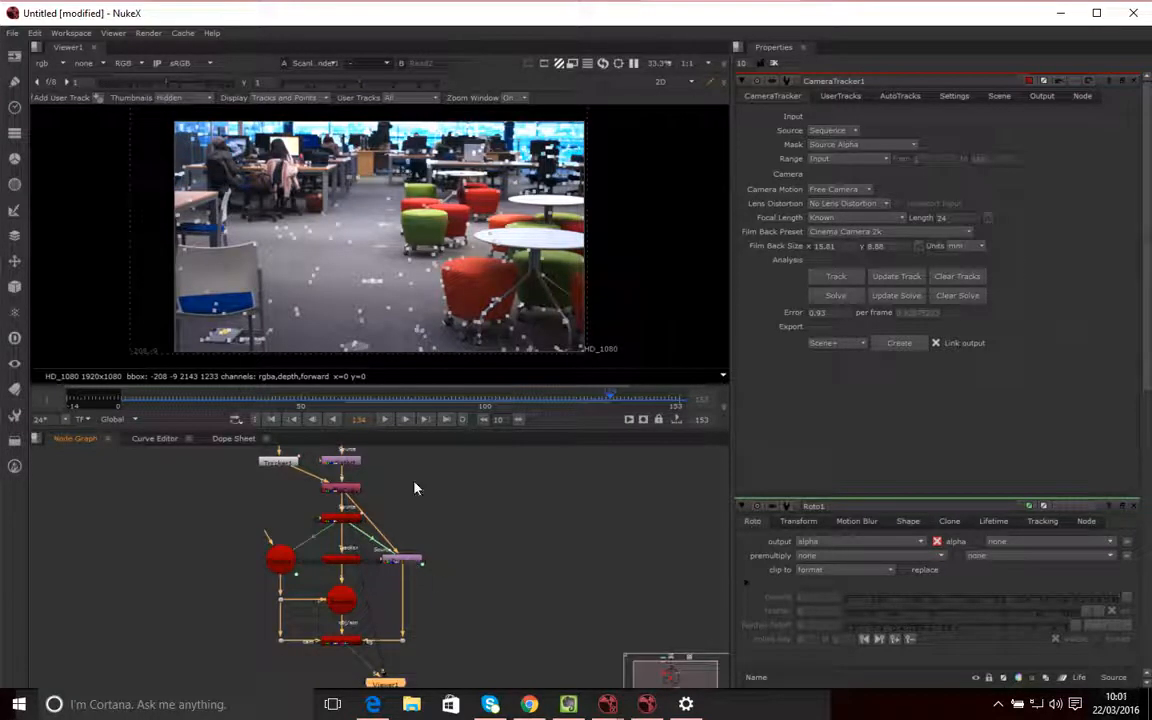
{"action": "left_click_drag", "start_coordinate": [415, 488], "coordinate": [428, 543]}
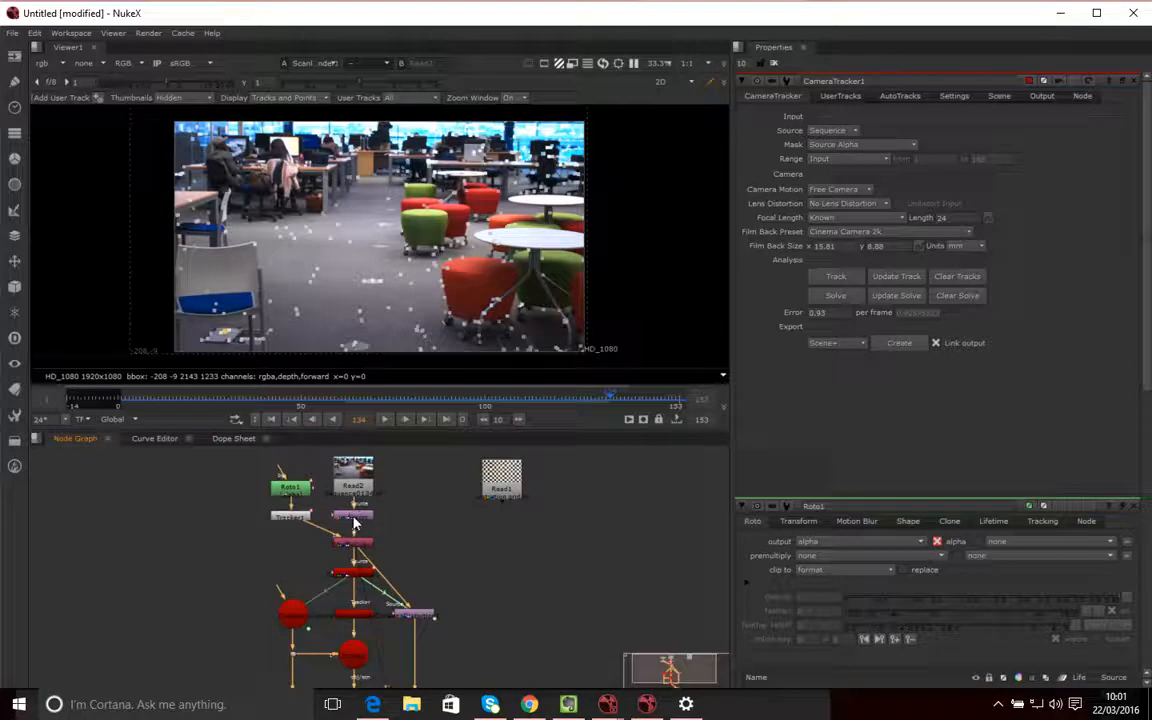
{"action": "left_click_drag", "start_coordinate": [448, 593], "coordinate": [430, 543]}
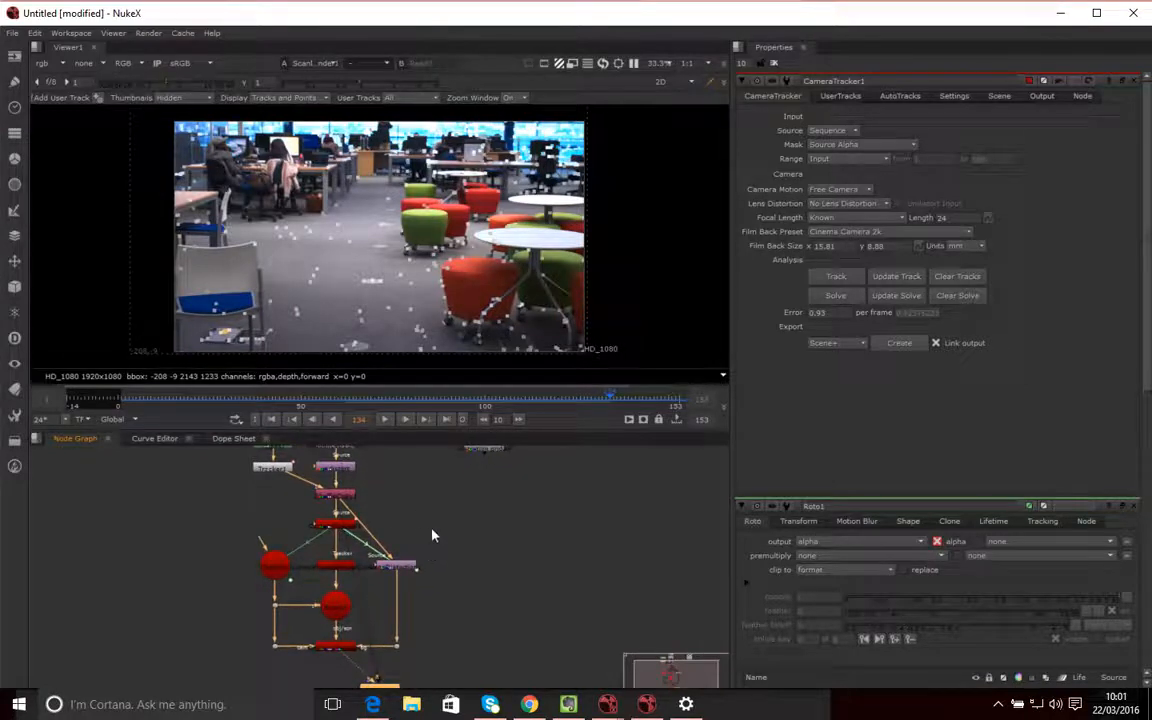
{"action": "left_click", "coordinate": [397, 568]}
{"action": "double_click", "coordinate": [397, 568]}
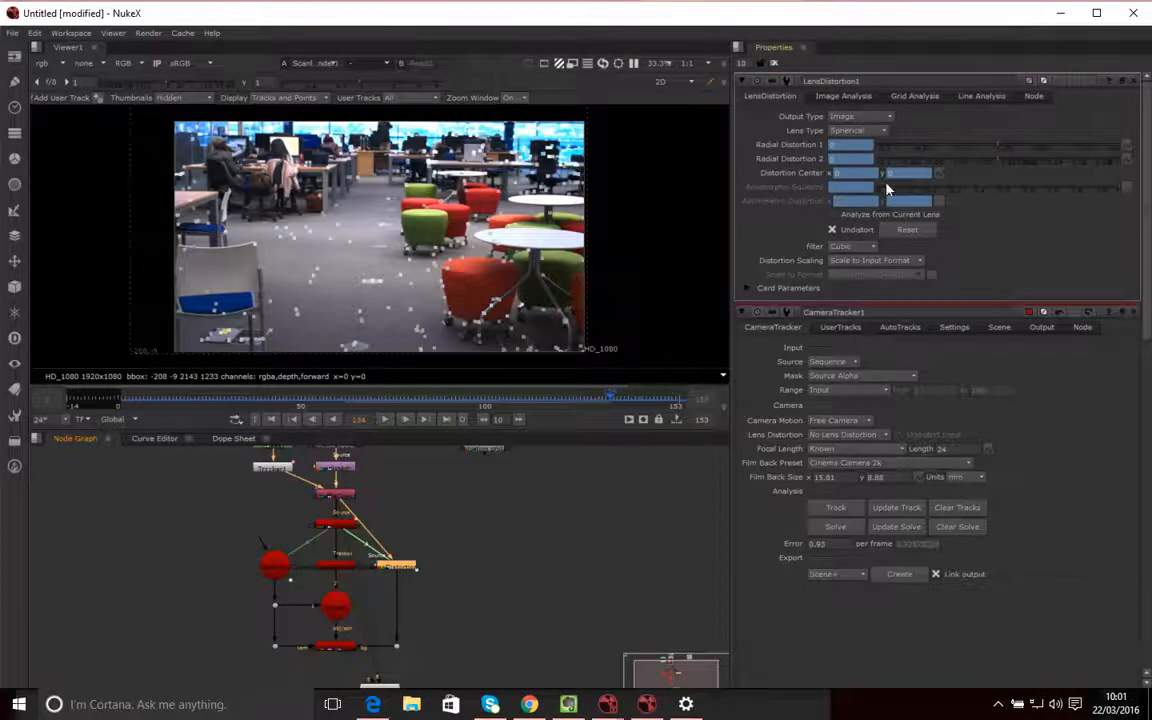
{"action": "left_click_drag", "start_coordinate": [512, 578], "coordinate": [518, 567]}
{"action": "left_click_drag", "start_coordinate": [467, 513], "coordinate": [468, 543]}
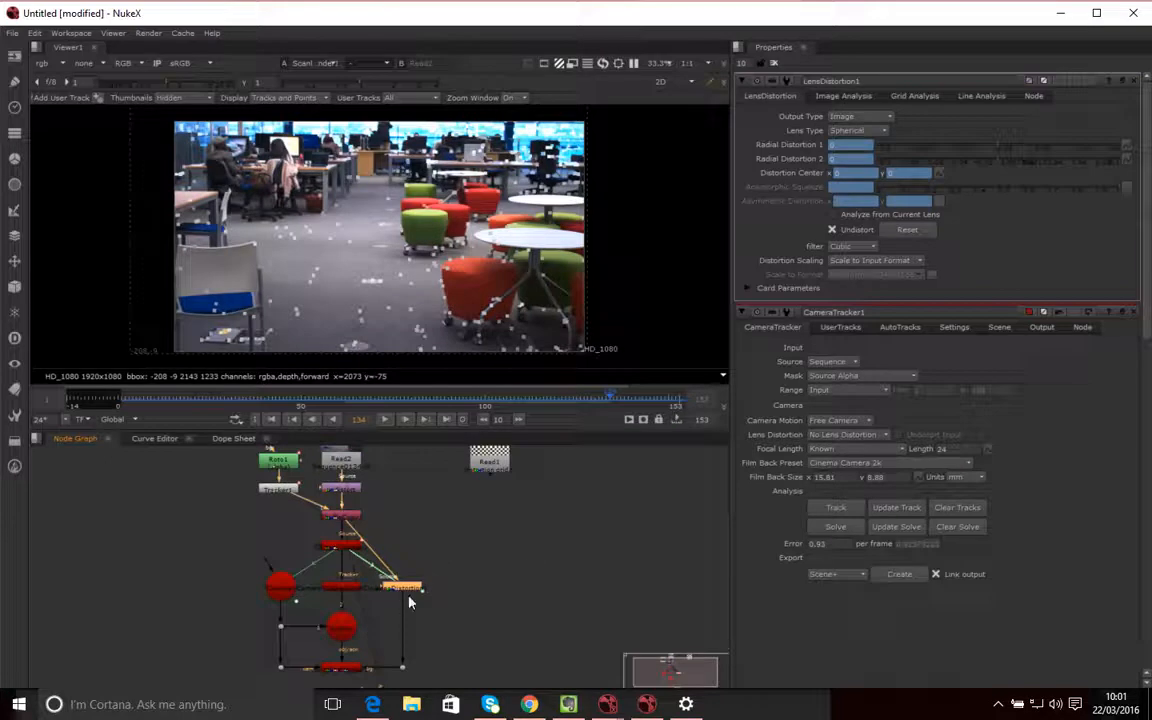
{"action": "mouse_move", "coordinate": [445, 521]}
{"action": "left_mouse_down"}
{"action": "mouse_move", "coordinate": [443, 543]}
{"action": "mouse_move", "coordinate": [426, 527]}
{"action": "mouse_move", "coordinate": [427, 557]}
{"action": "mouse_move", "coordinate": [428, 523]}
{"action": "left_mouse_up"}
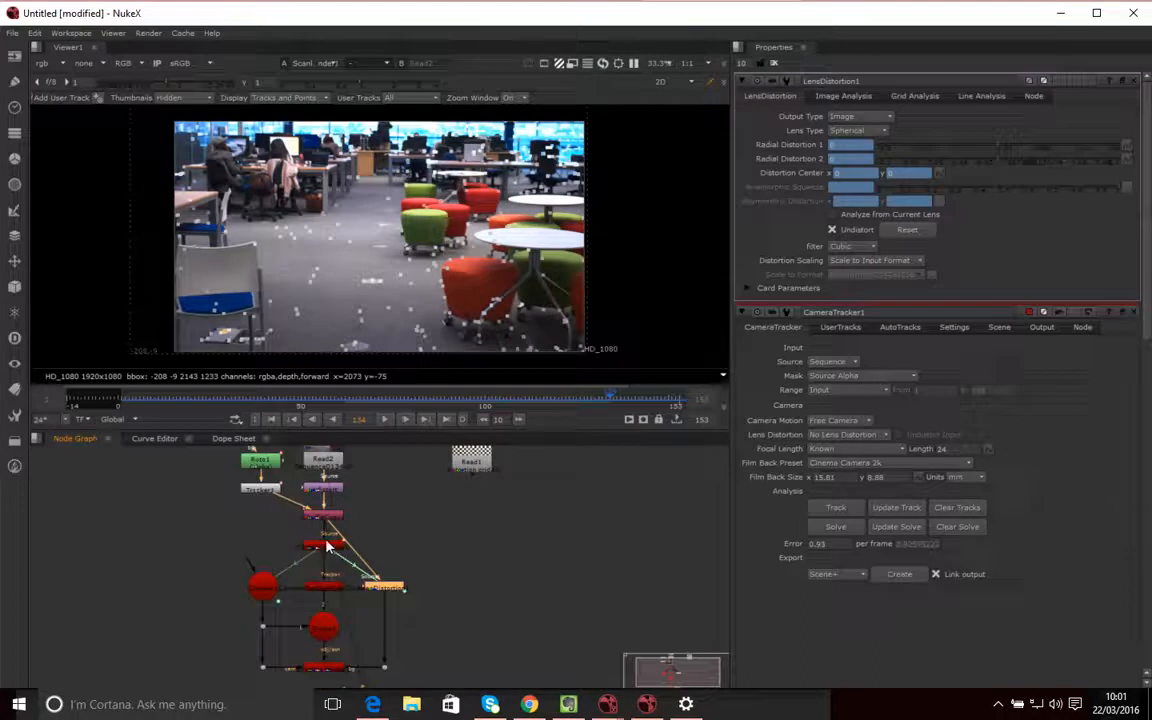
{"action": "mouse_move", "coordinate": [474, 604]}
{"action": "left_mouse_down"}
{"action": "mouse_move", "coordinate": [468, 594]}
{"action": "mouse_move", "coordinate": [478, 605]}
{"action": "left_mouse_up"}
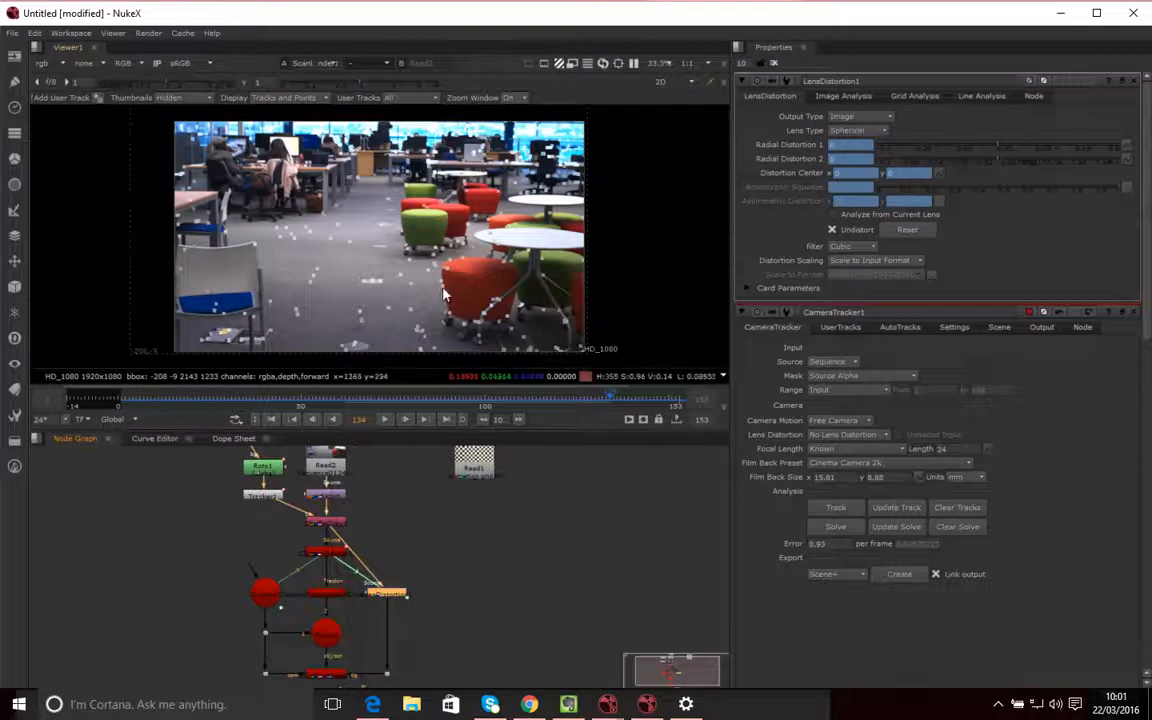
Scrub back to frame 77 in the 3D view to check the camera's movement, and return the viewer to 2D
{"action": "left_click", "coordinate": [693, 84]}
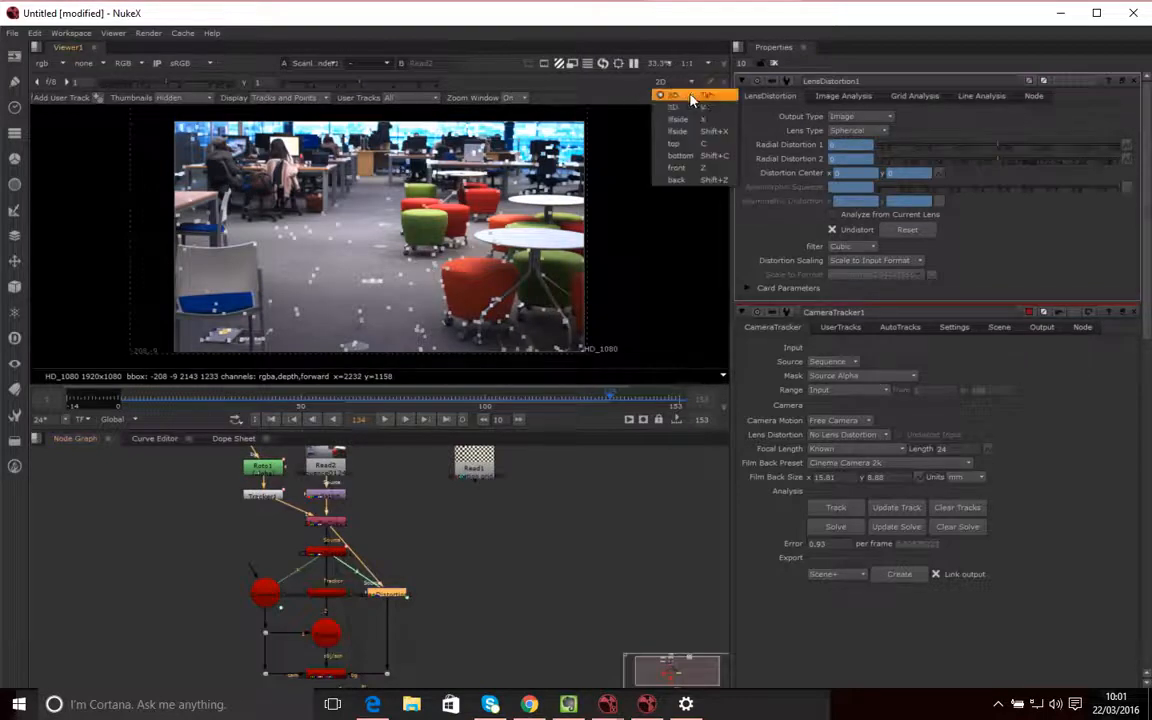
{"action": "left_click", "coordinate": [668, 99]}
{"action": "mouse_move", "coordinate": [513, 314]}
{"action": "left_mouse_down"}
{"action": "mouse_move", "coordinate": [504, 290]}
{"action": "mouse_move", "coordinate": [470, 290]}
{"action": "mouse_move", "coordinate": [530, 328]}
{"action": "left_mouse_up"}
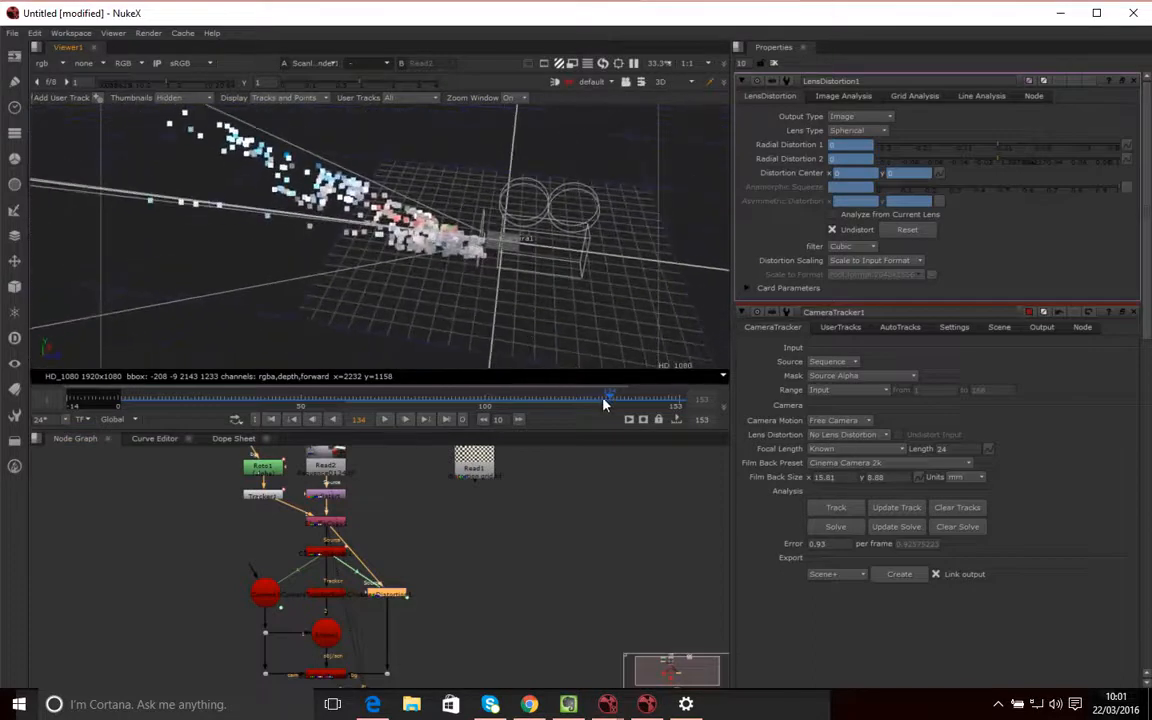
{"action": "left_click_drag", "start_coordinate": [545, 398], "coordinate": [399, 403]}
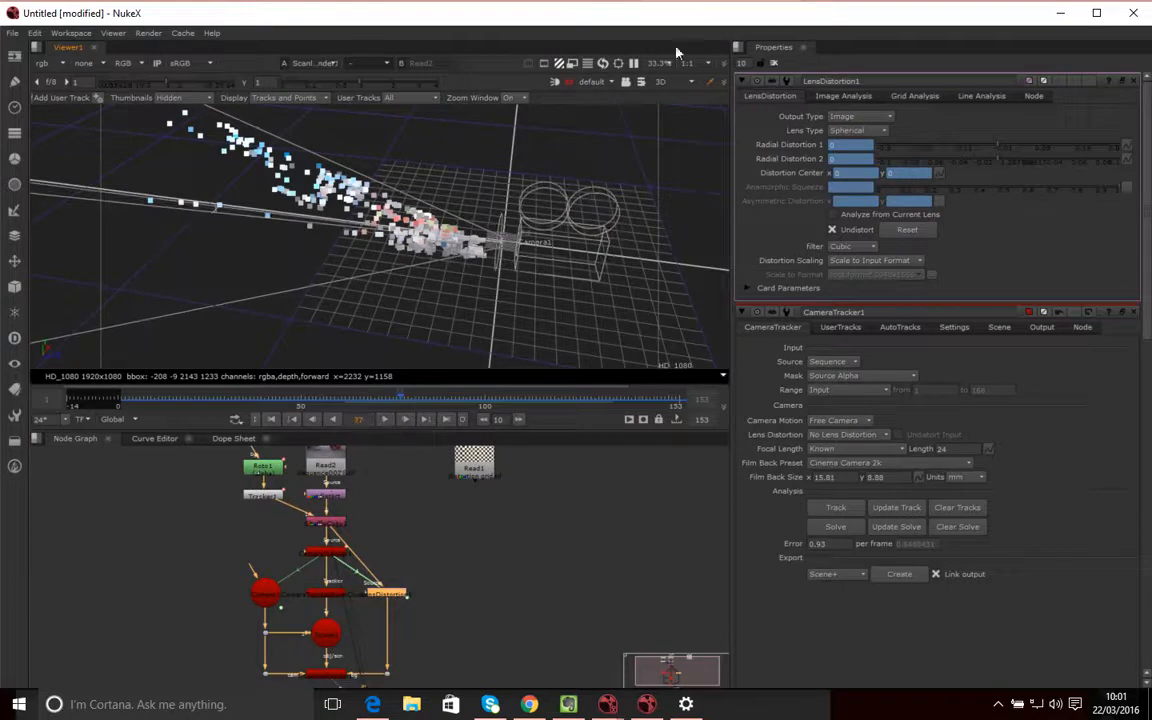
{"action": "left_click", "coordinate": [661, 85]}
{"action": "left_click", "coordinate": [663, 95]}
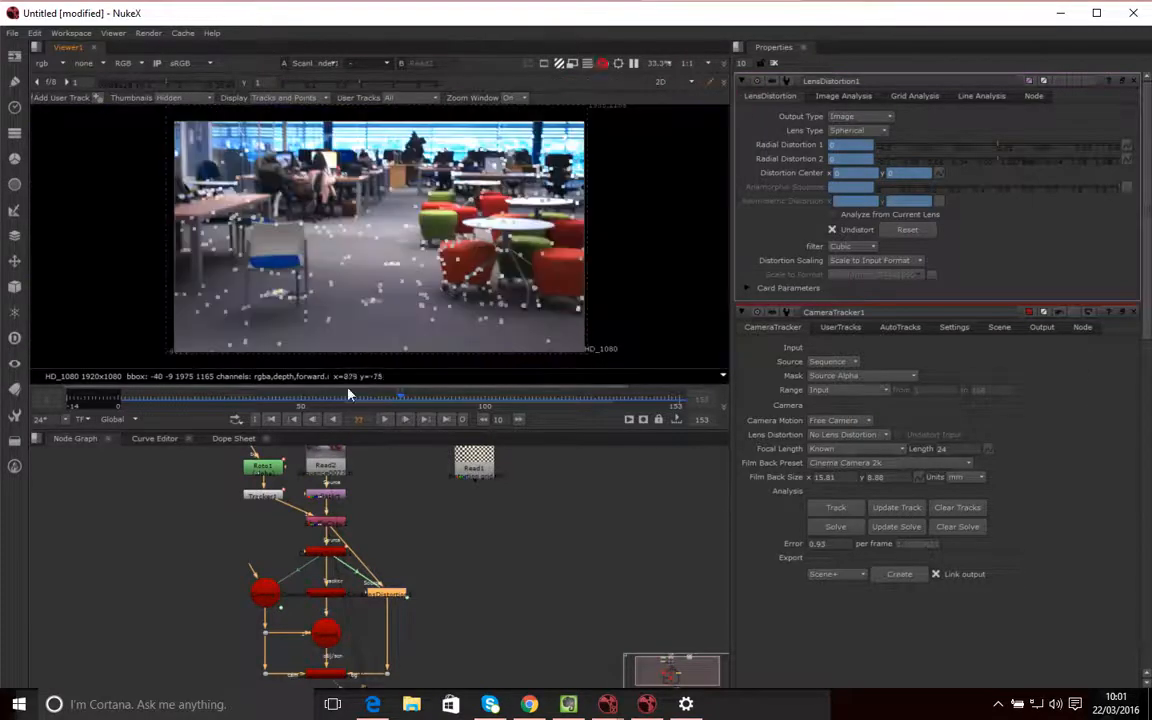
Play the 2D render from about frame 35 to frame 137 to check how the points follow the footage
{"action": "left_click_drag", "start_coordinate": [395, 401], "coordinate": [260, 401]}
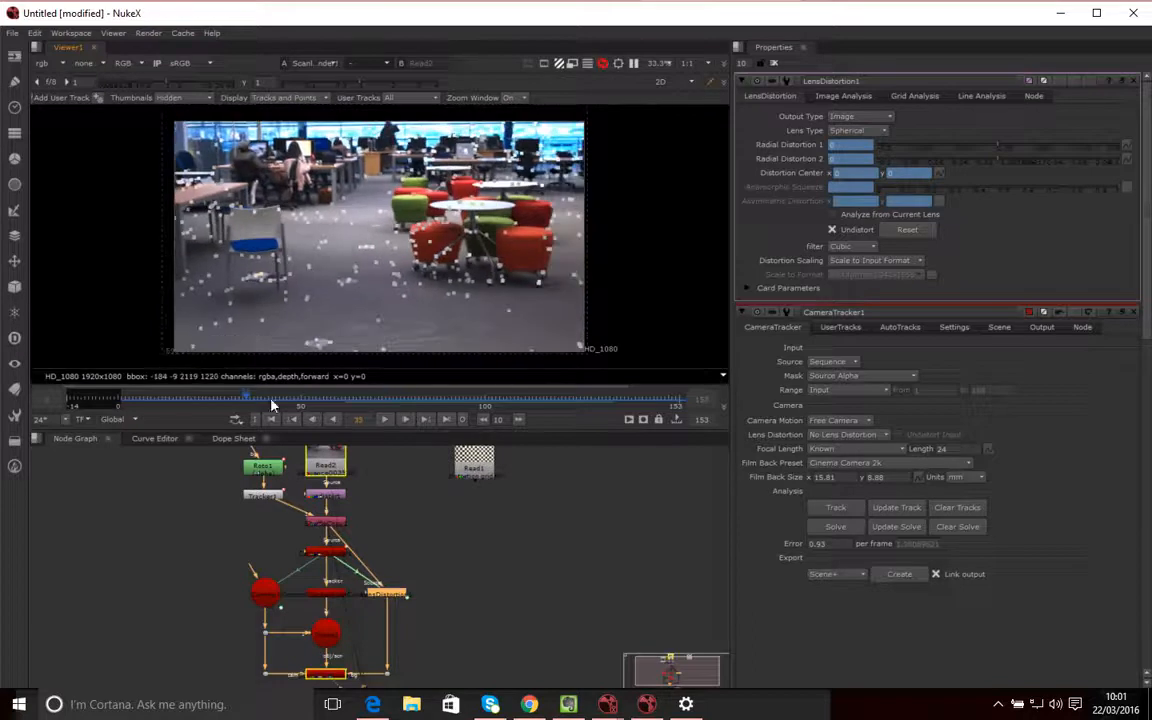
{"action": "left_click", "coordinate": [387, 421]}
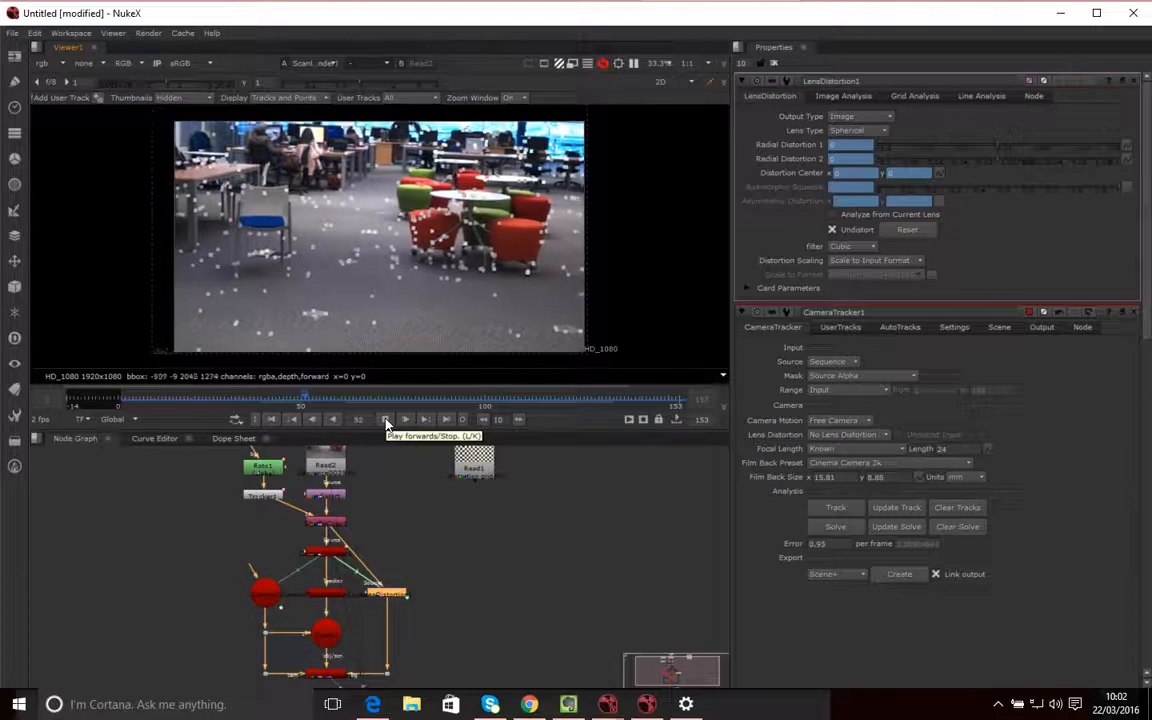
{"action": "left_click", "coordinate": [333, 419]}
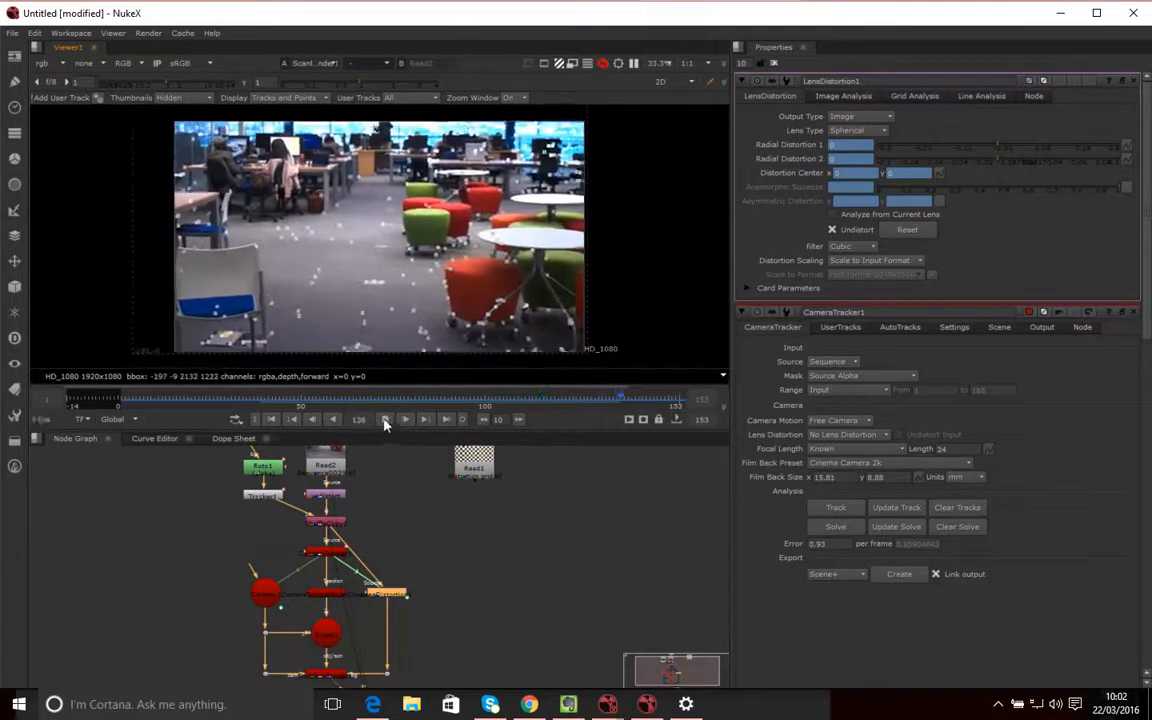
{"action": "left_click", "coordinate": [384, 419]}
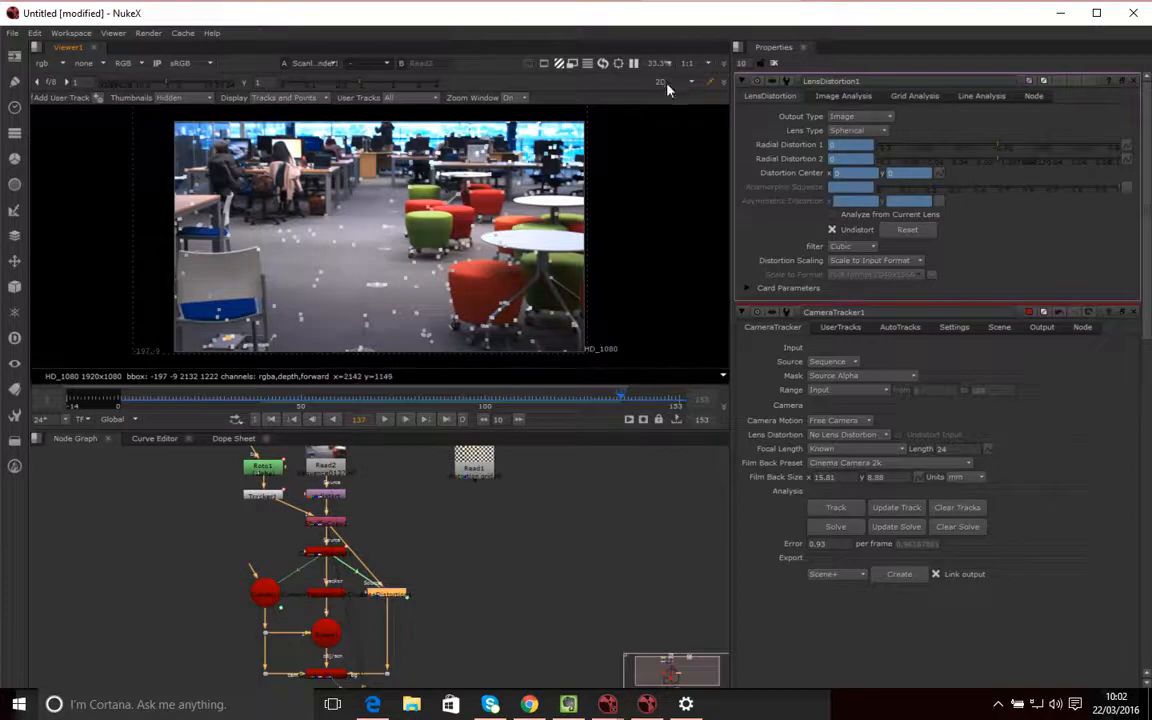
Switch the viewer to 3D, go to frame 0 and orbit the scene to inspect the point cloud's tilt against the grid
{"action": "left_click", "coordinate": [691, 84]}
{"action": "left_click", "coordinate": [677, 107]}
{"action": "left_click_drag", "start_coordinate": [519, 328], "coordinate": [508, 253]}
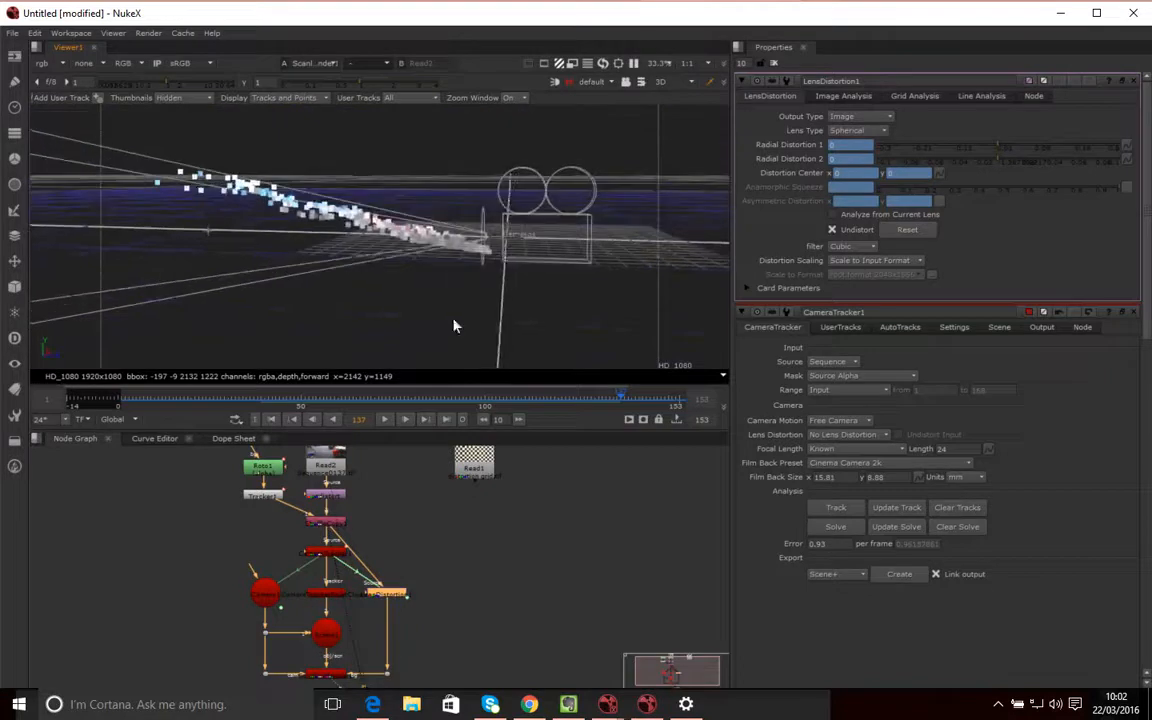
{"action": "left_click_drag", "start_coordinate": [285, 405], "coordinate": [120, 405]}
{"action": "left_click_drag", "start_coordinate": [546, 280], "coordinate": [494, 228]}
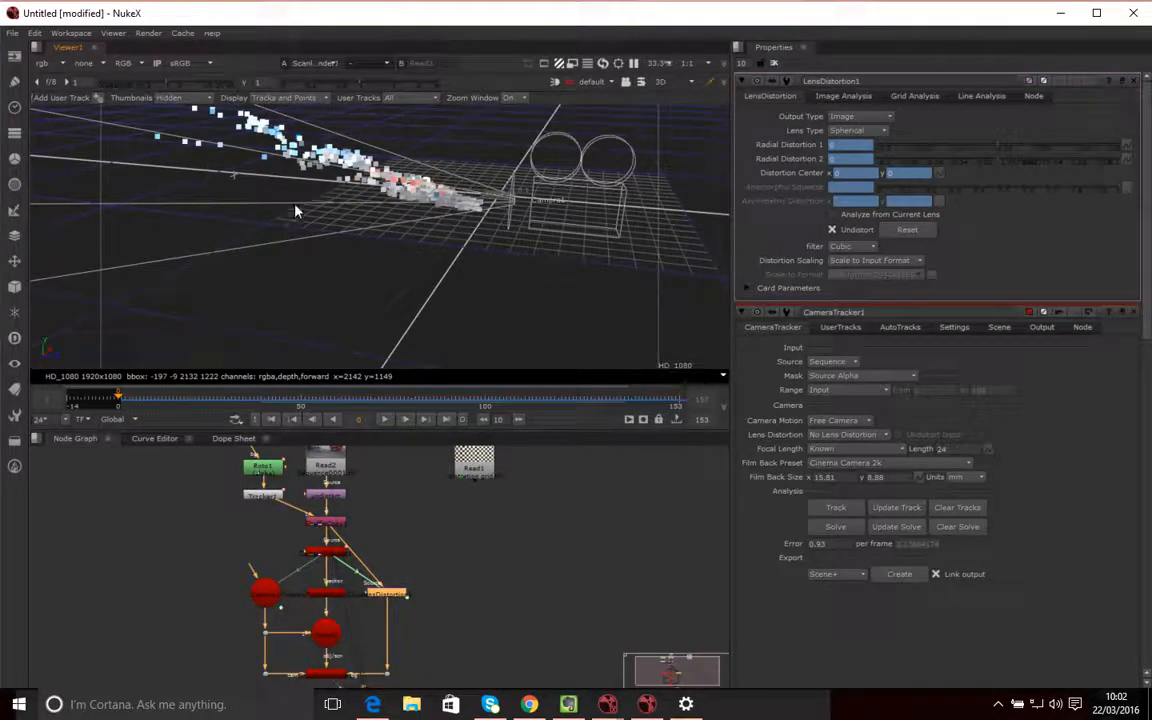
{"action": "left_click_drag", "start_coordinate": [419, 276], "coordinate": [440, 230]}
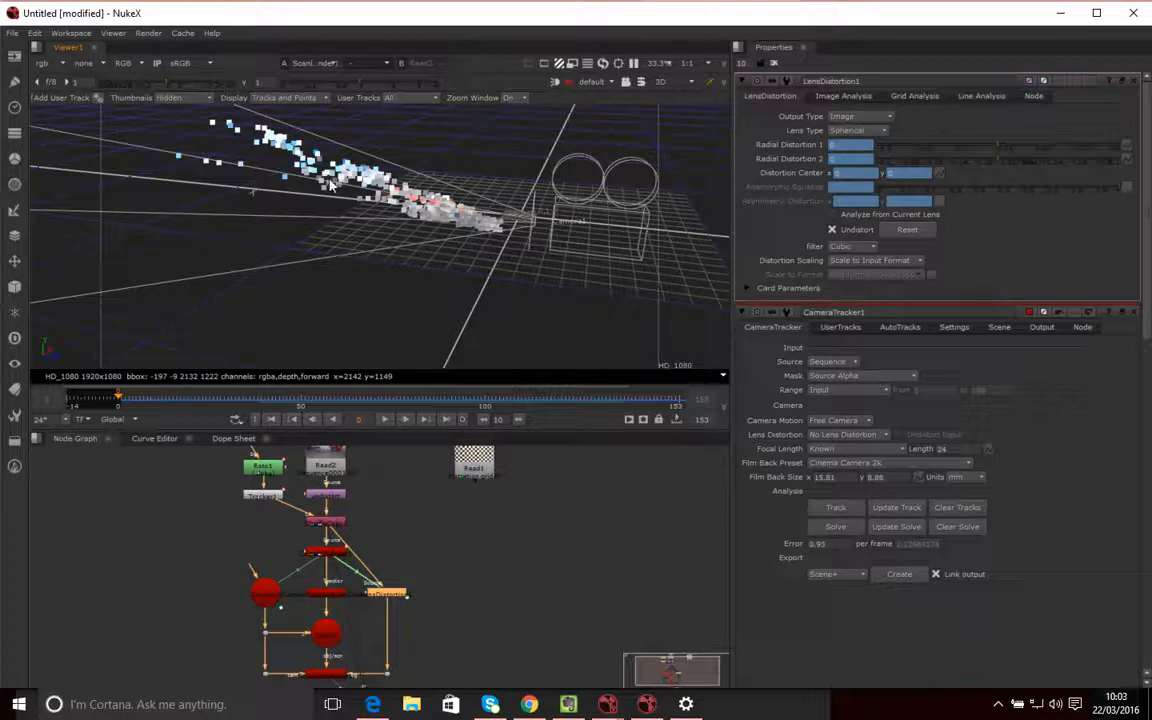
{"action": "left_click_drag", "start_coordinate": [460, 224], "coordinate": [492, 261]}
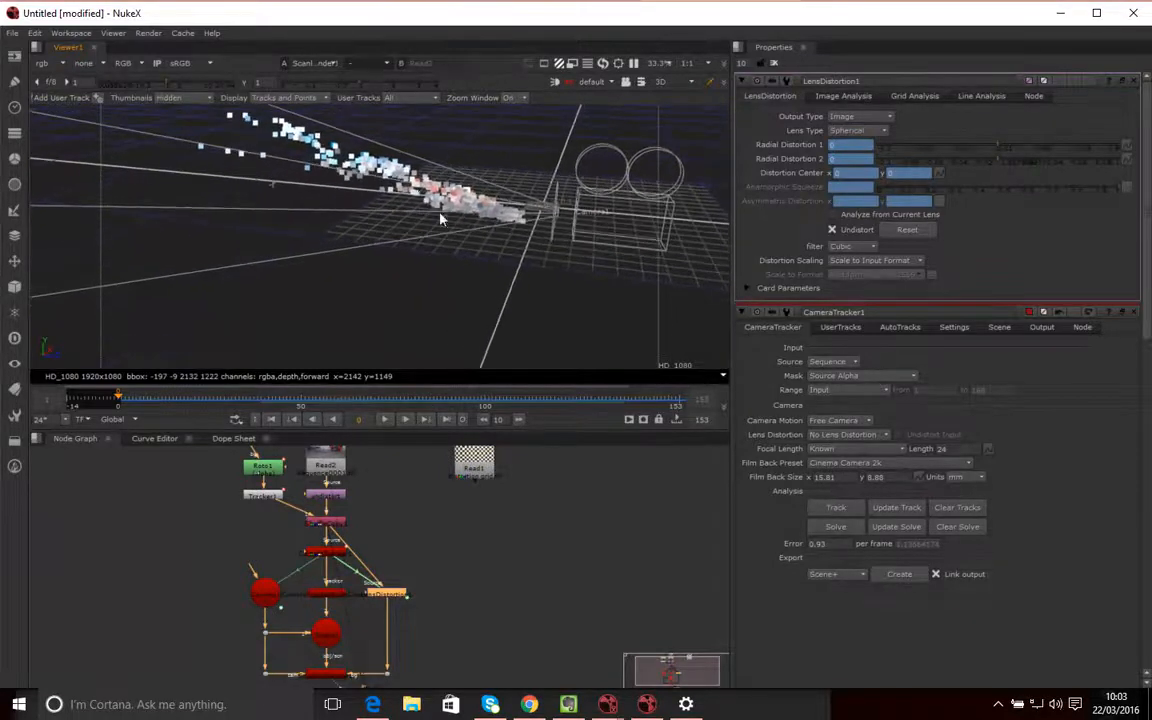
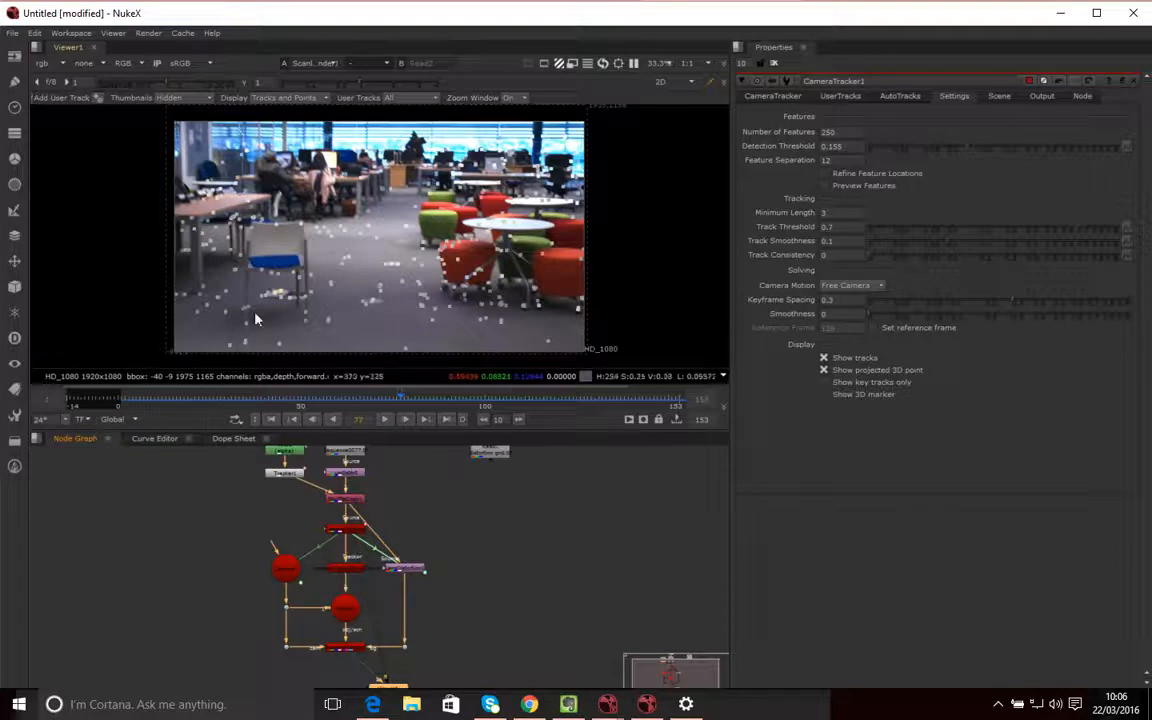
Show the CameraTracker node's output in the viewer and go to frame 30, where the floor tracks are clear
{"action": "left_click", "coordinate": [347, 535]}
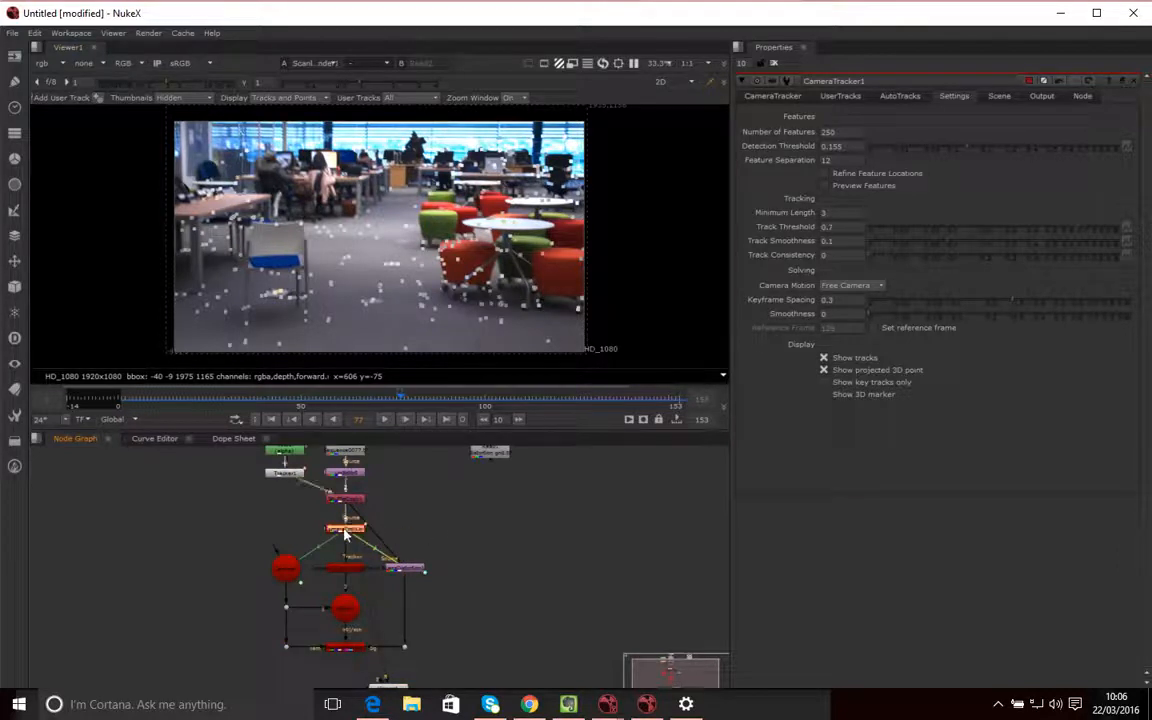
{"action": "key", "text": "1"}
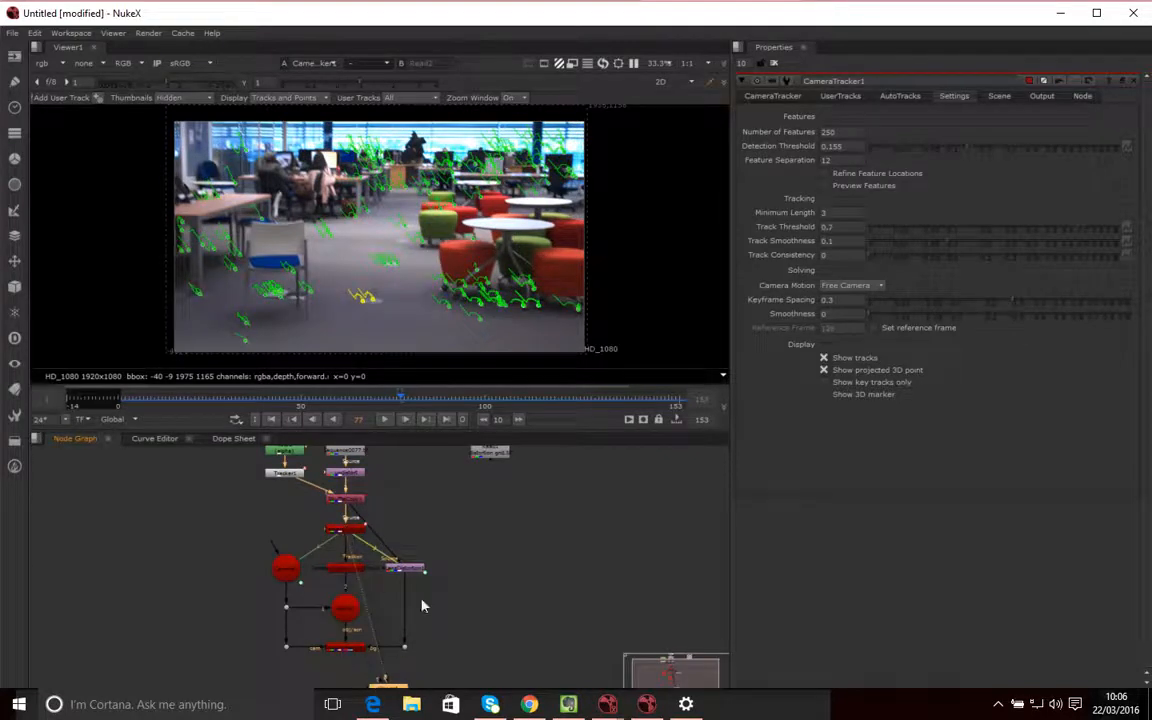
{"action": "left_click_drag", "start_coordinate": [403, 401], "coordinate": [369, 408]}
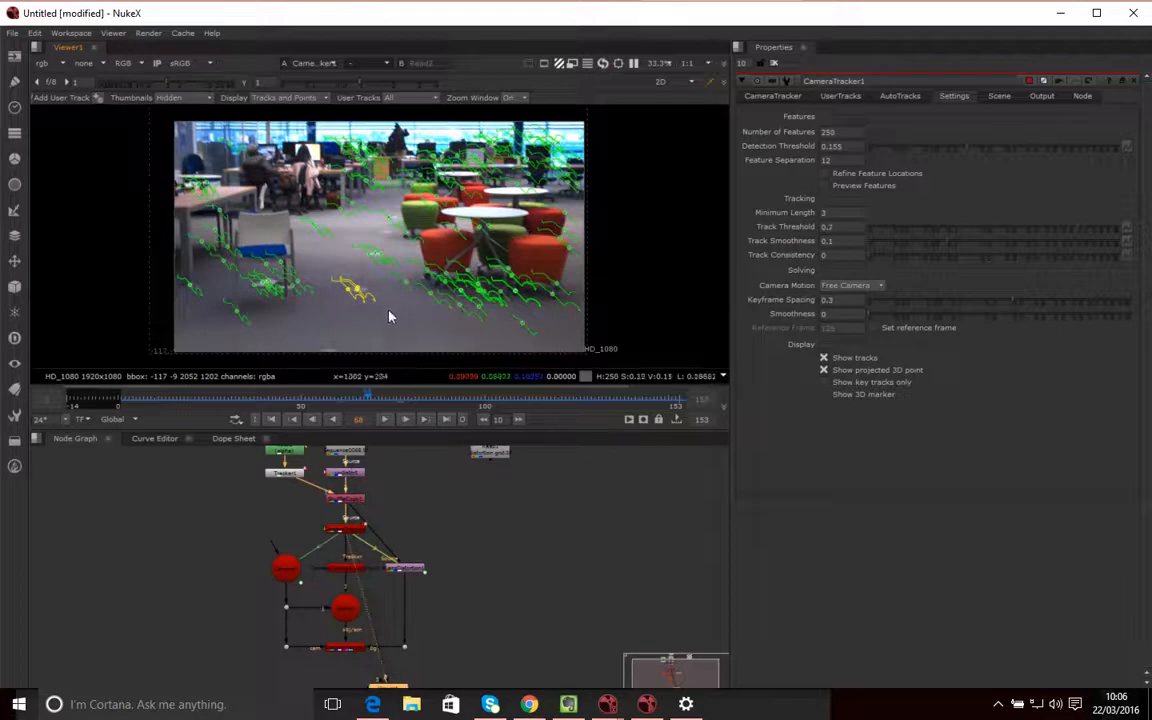
{"action": "left_click_drag", "start_coordinate": [371, 403], "coordinate": [228, 407]}
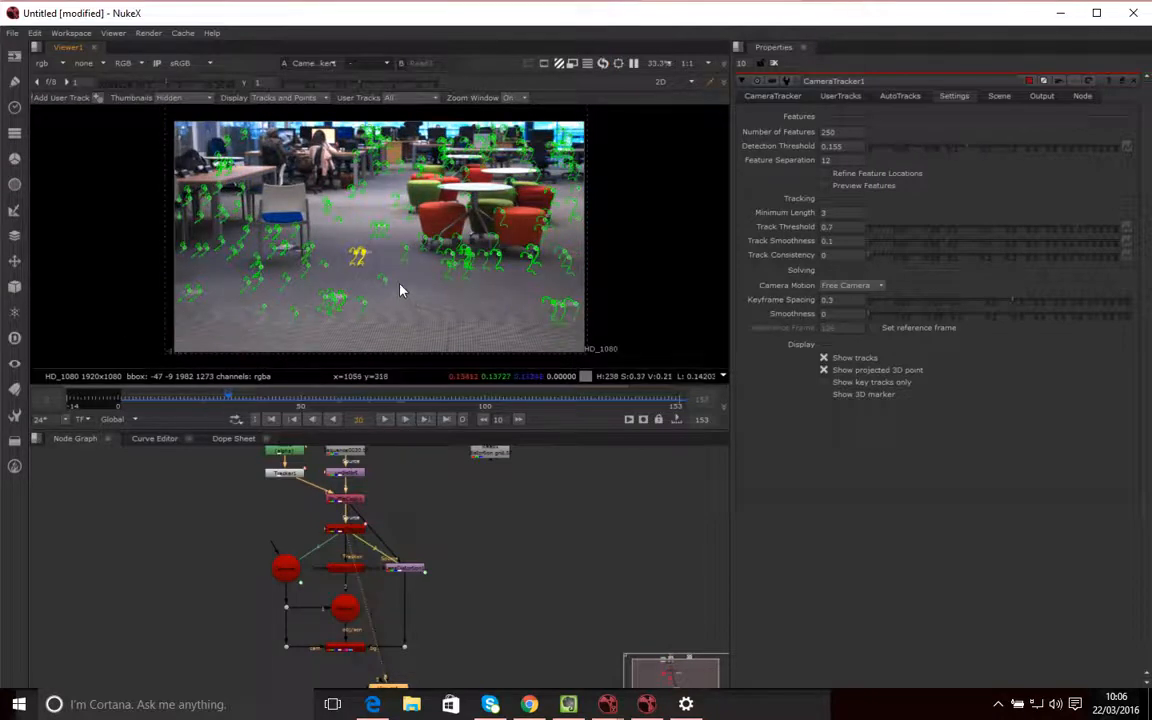
Add the tracks lying on the carpet in the foreground, centre and far side to the selection at frame 30
{"action": "left_click_drag", "start_coordinate": [377, 337], "coordinate": [165, 278]}
{"action": "left_click_drag", "start_coordinate": [533, 289], "coordinate": [624, 346]}
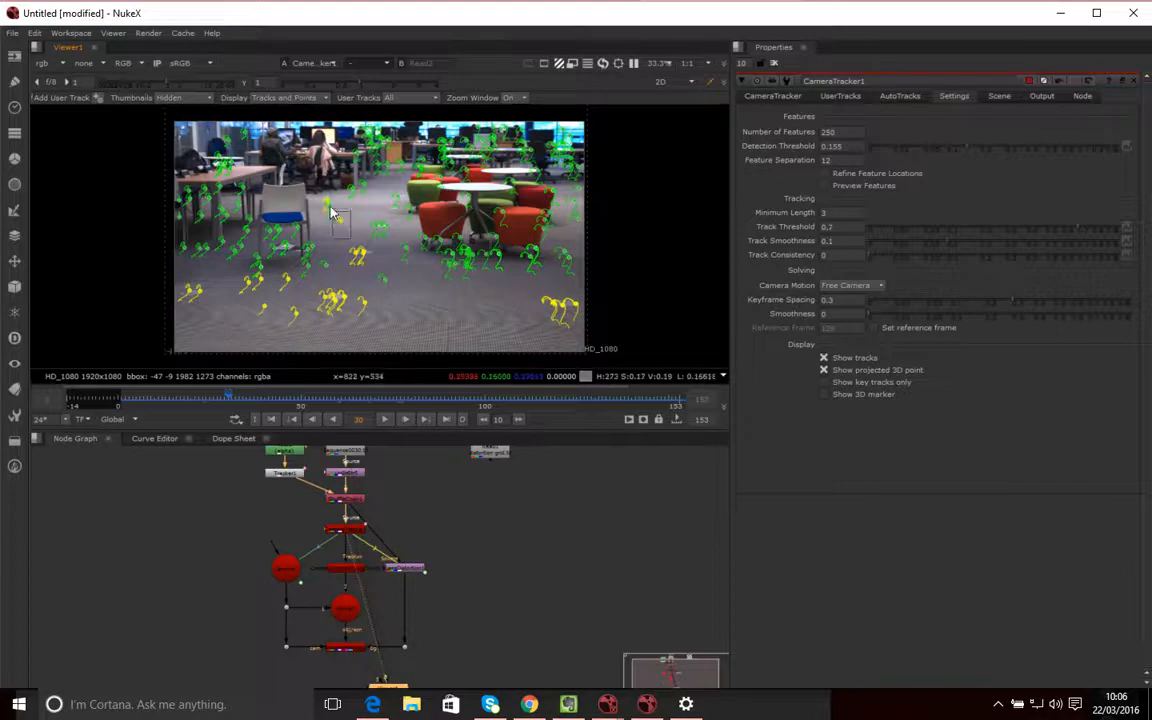
{"action": "left_click_drag", "start_coordinate": [318, 198], "coordinate": [398, 245]}
{"action": "left_click_drag", "start_coordinate": [382, 198], "coordinate": [399, 216]}
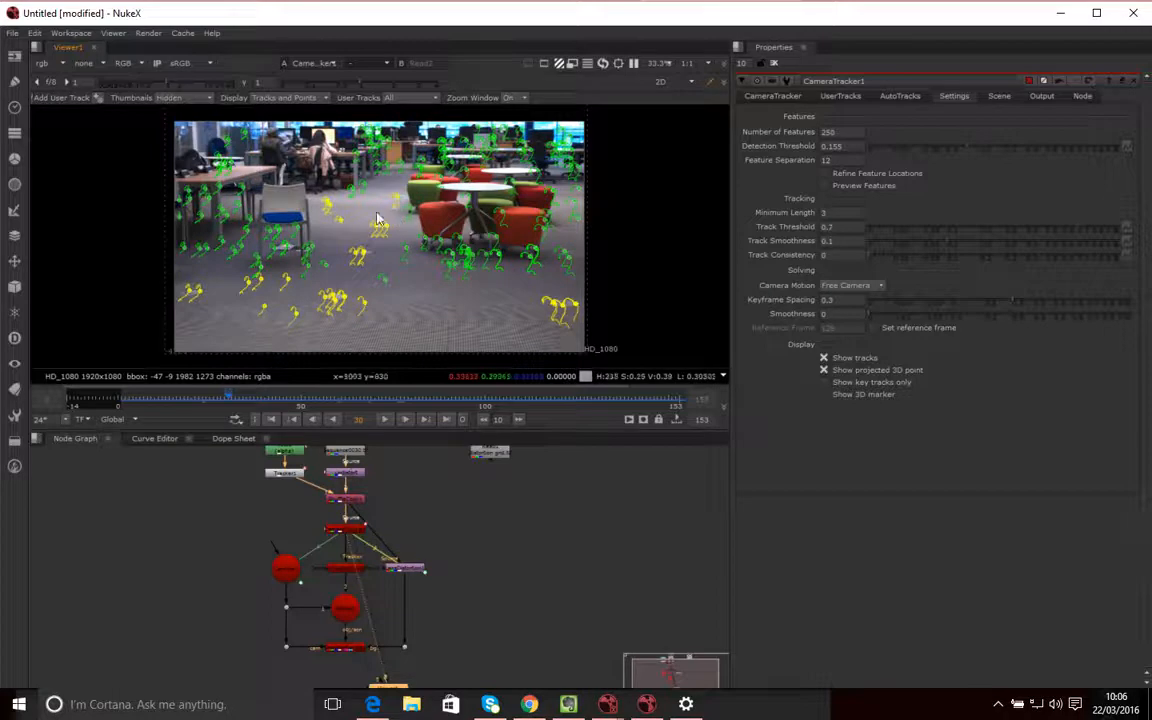
{"action": "left_click_drag", "start_coordinate": [371, 267], "coordinate": [396, 291]}
{"action": "left_click_drag", "start_coordinate": [396, 240], "coordinate": [412, 269]}
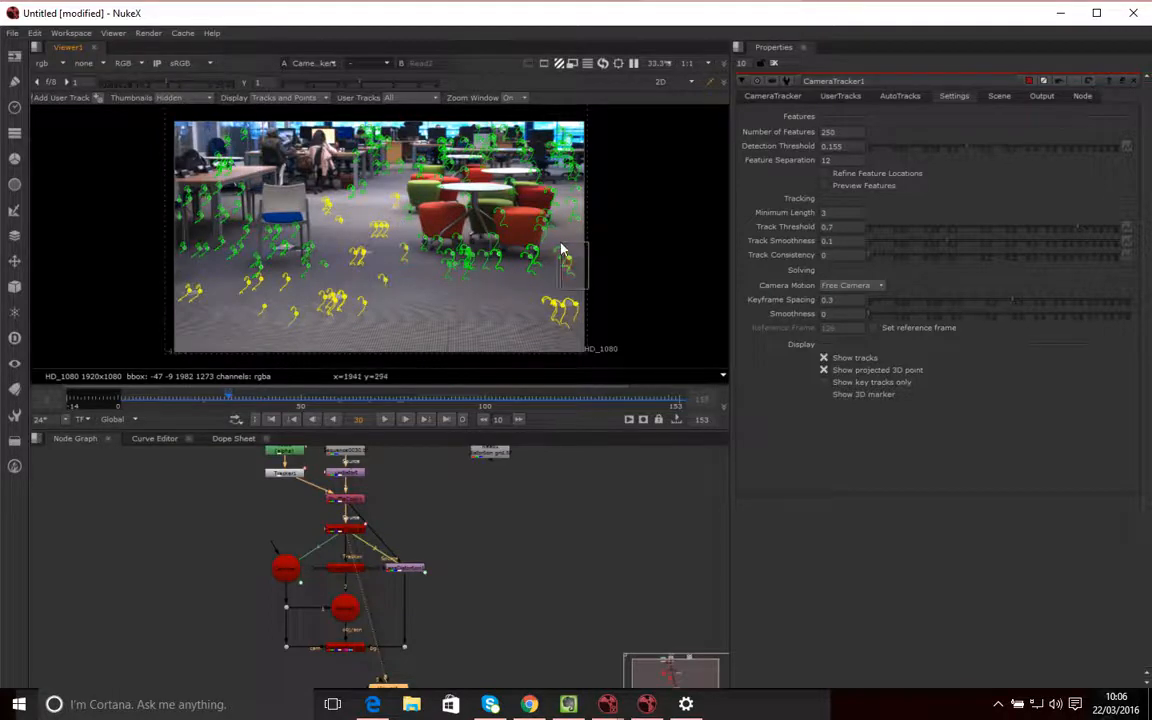
{"action": "left_click_drag", "start_coordinate": [595, 237], "coordinate": [571, 182]}
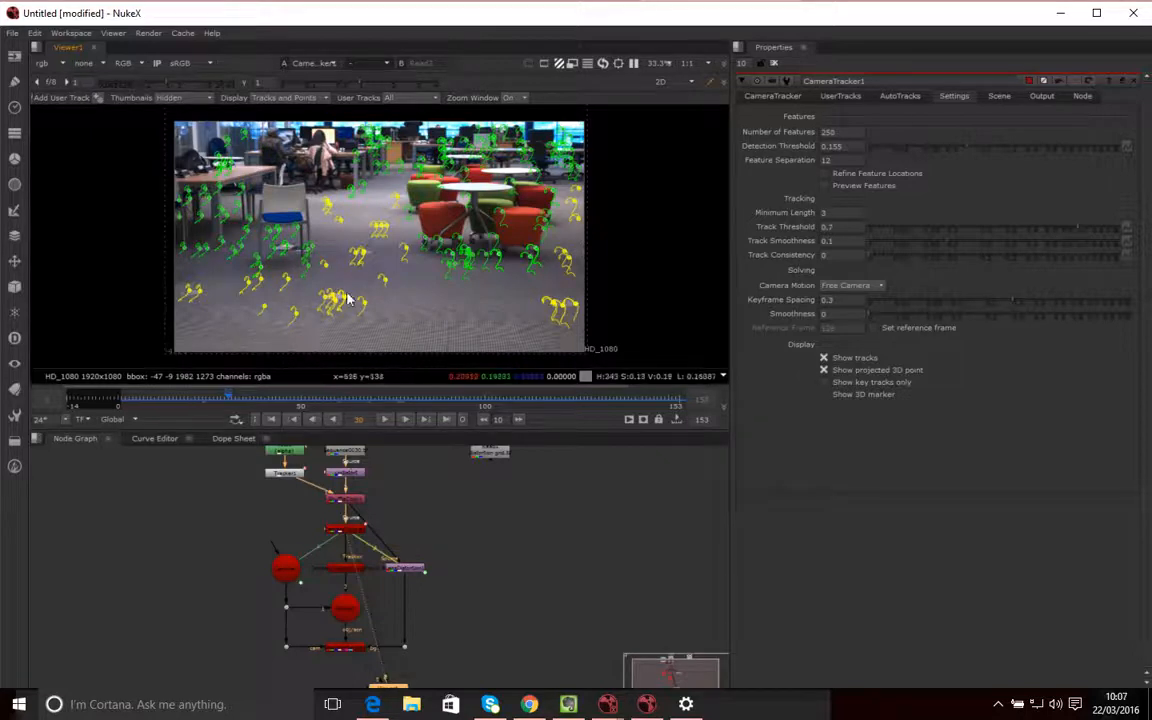
Check the track selection through frames 80 and 126, and add the remaining open-floor tracks at frame 95
{"action": "left_click_drag", "start_coordinate": [230, 402], "coordinate": [411, 411]}
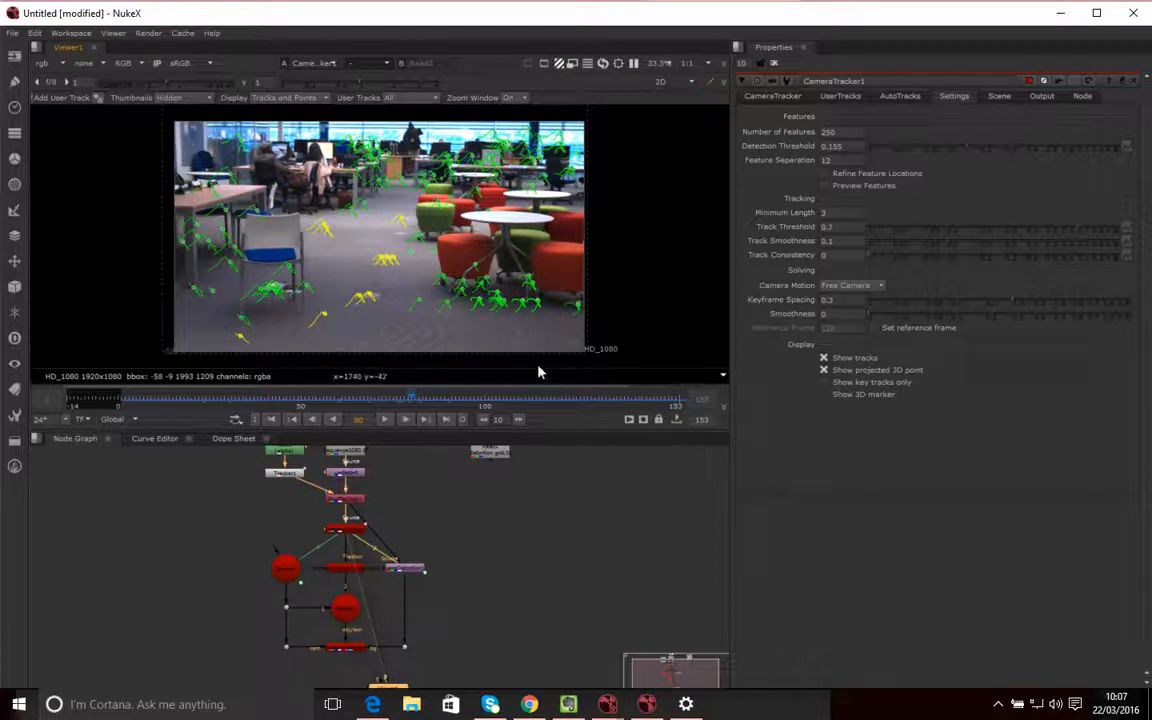
{"action": "left_click_drag", "start_coordinate": [421, 406], "coordinate": [583, 420]}
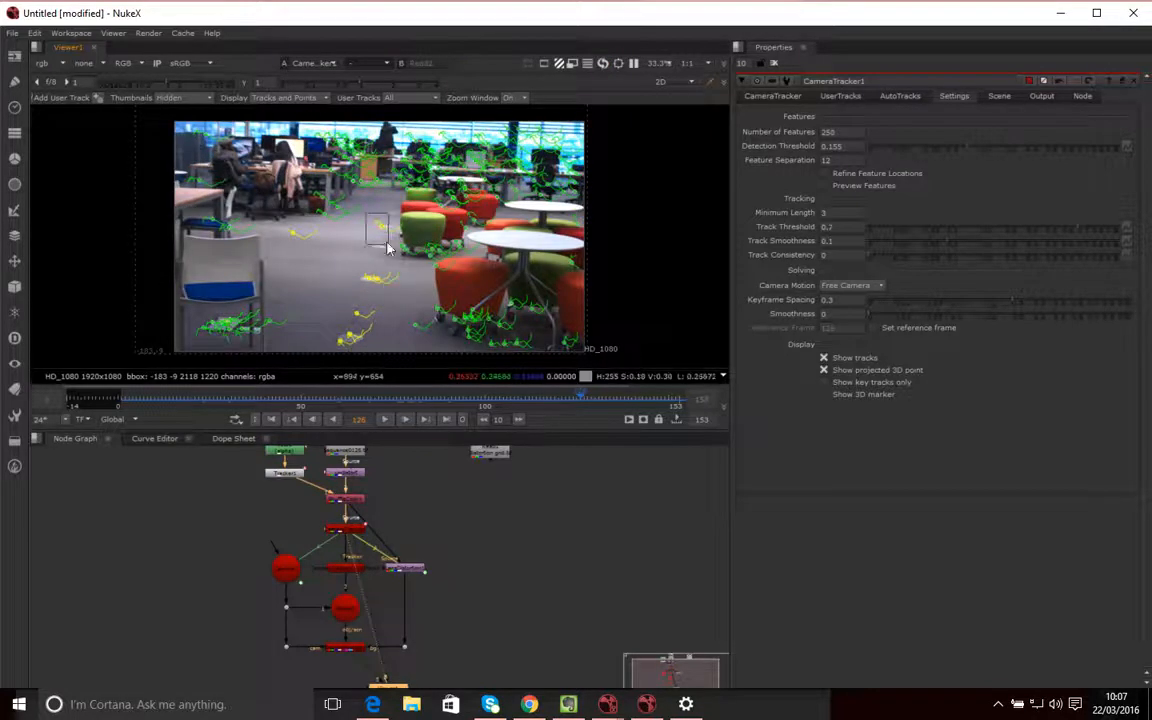
{"action": "left_click_drag", "start_coordinate": [581, 401], "coordinate": [465, 404]}
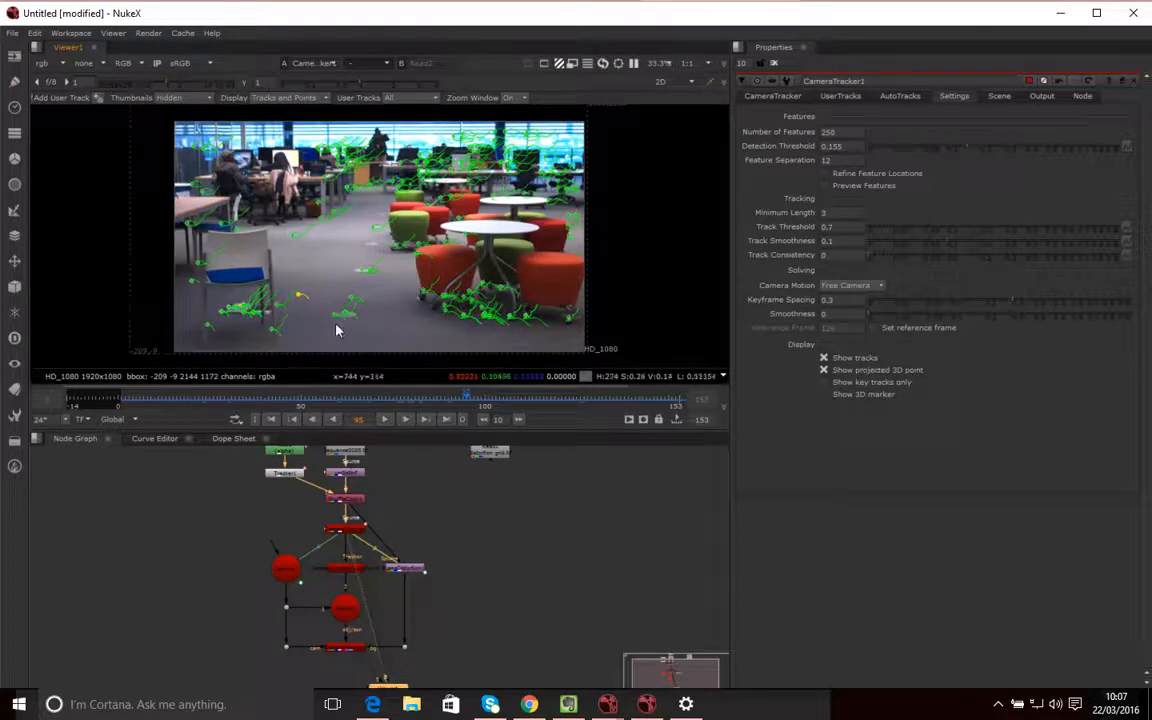
{"action": "left_click_drag", "start_coordinate": [389, 346], "coordinate": [320, 291]}
{"action": "left_click_drag", "start_coordinate": [361, 221], "coordinate": [286, 227]}
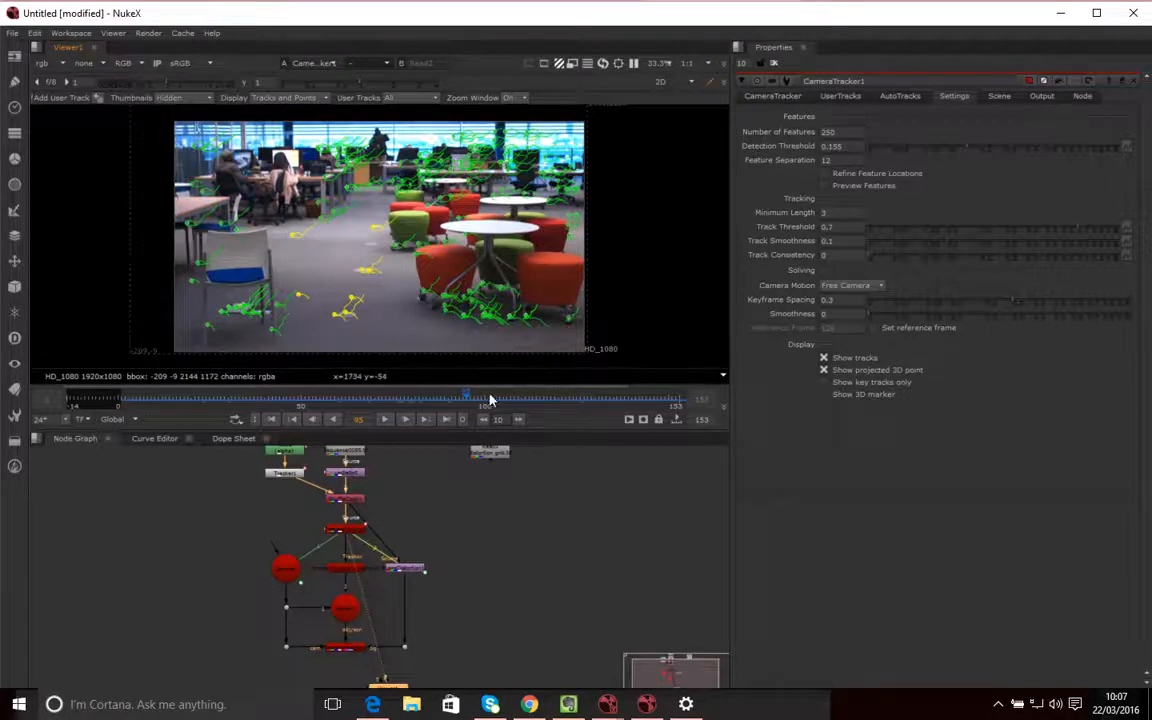
Go to frame 4 and add the floor tracks in the foreground and along both sides to the selection
{"action": "left_click_drag", "start_coordinate": [470, 400], "coordinate": [132, 401]}
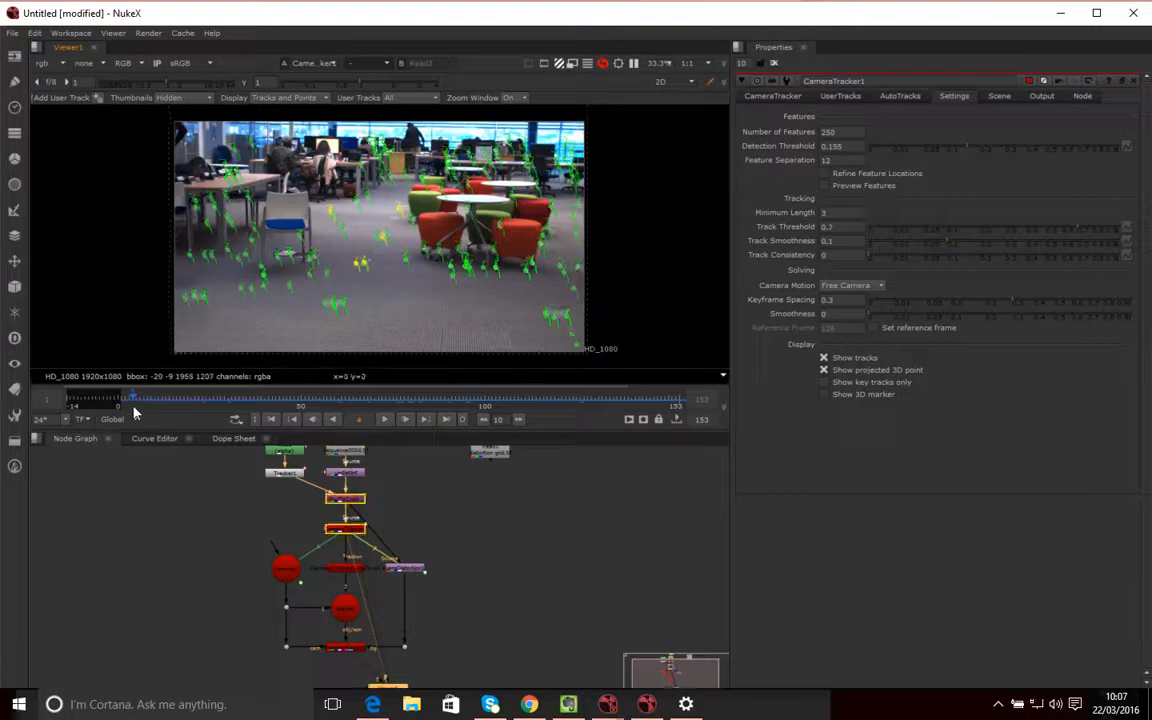
{"action": "left_click_drag", "start_coordinate": [391, 339], "coordinate": [316, 290]}
{"action": "left_click_drag", "start_coordinate": [518, 301], "coordinate": [569, 200]}
{"action": "left_click_drag", "start_coordinate": [553, 257], "coordinate": [582, 306]}
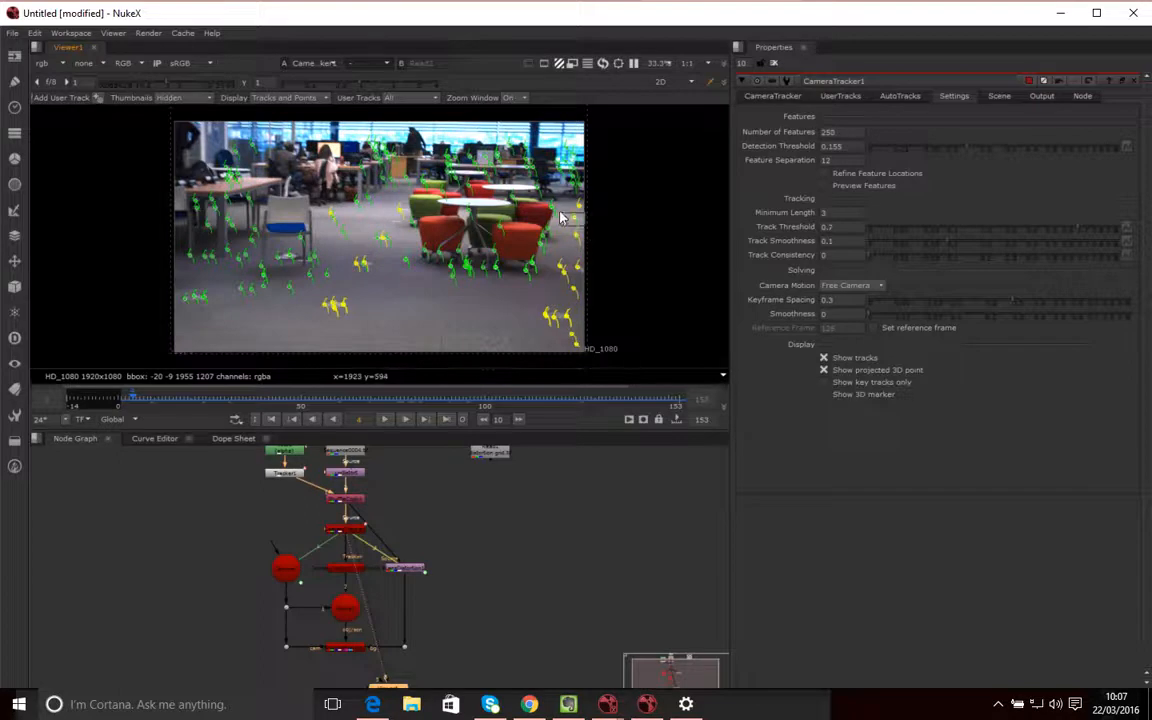
{"action": "left_click_drag", "start_coordinate": [231, 331], "coordinate": [155, 289]}
{"action": "left_click_drag", "start_coordinate": [274, 312], "coordinate": [230, 282]}
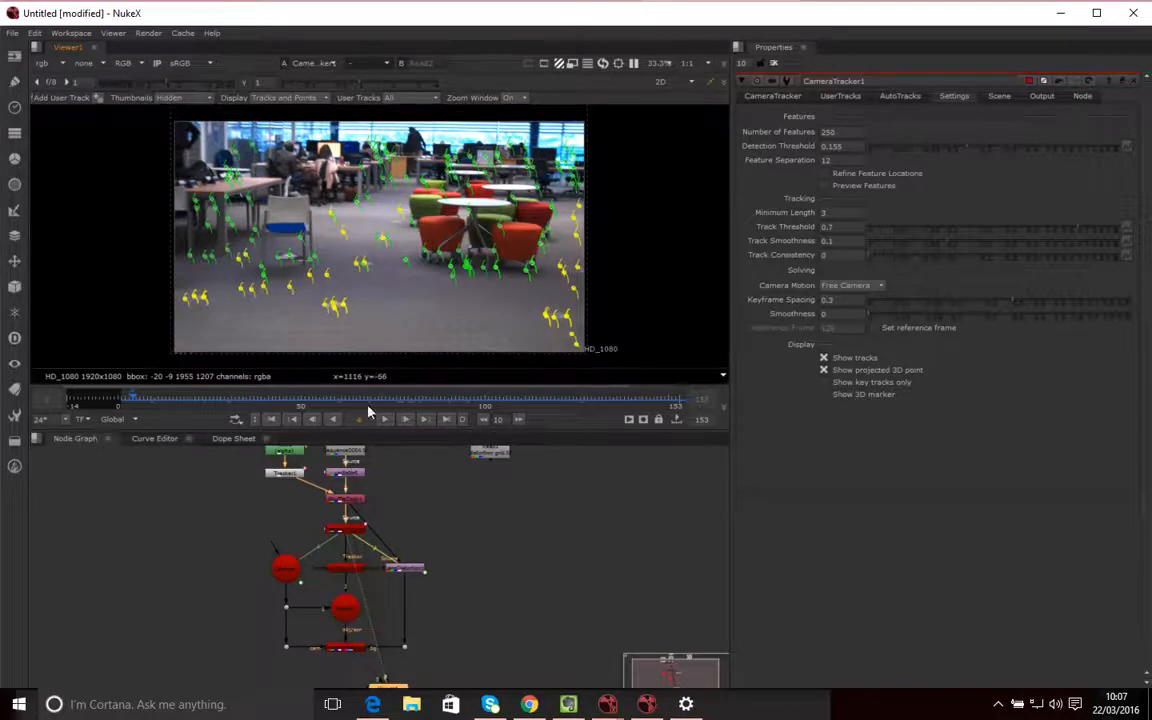
Check the selected floor tracks at frames 23 and 63, and set the ground plane from the selection
{"action": "left_click_drag", "start_coordinate": [136, 399], "coordinate": [203, 407]}
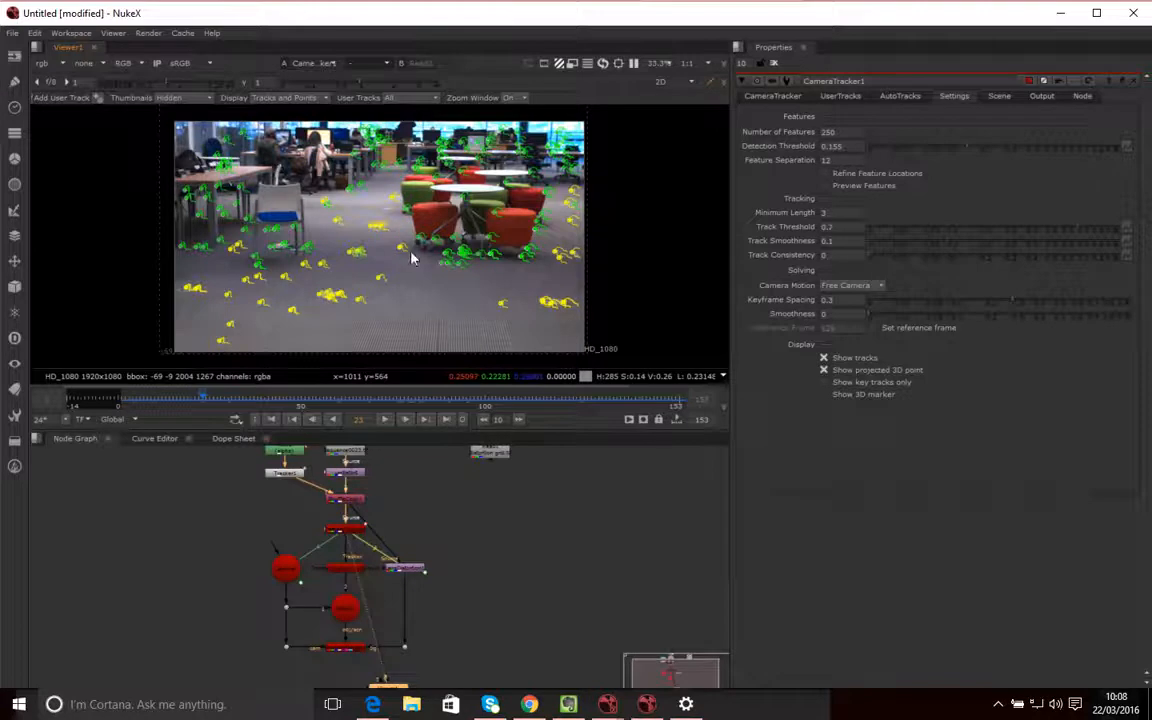
{"action": "left_click_drag", "start_coordinate": [197, 400], "coordinate": [350, 401]}
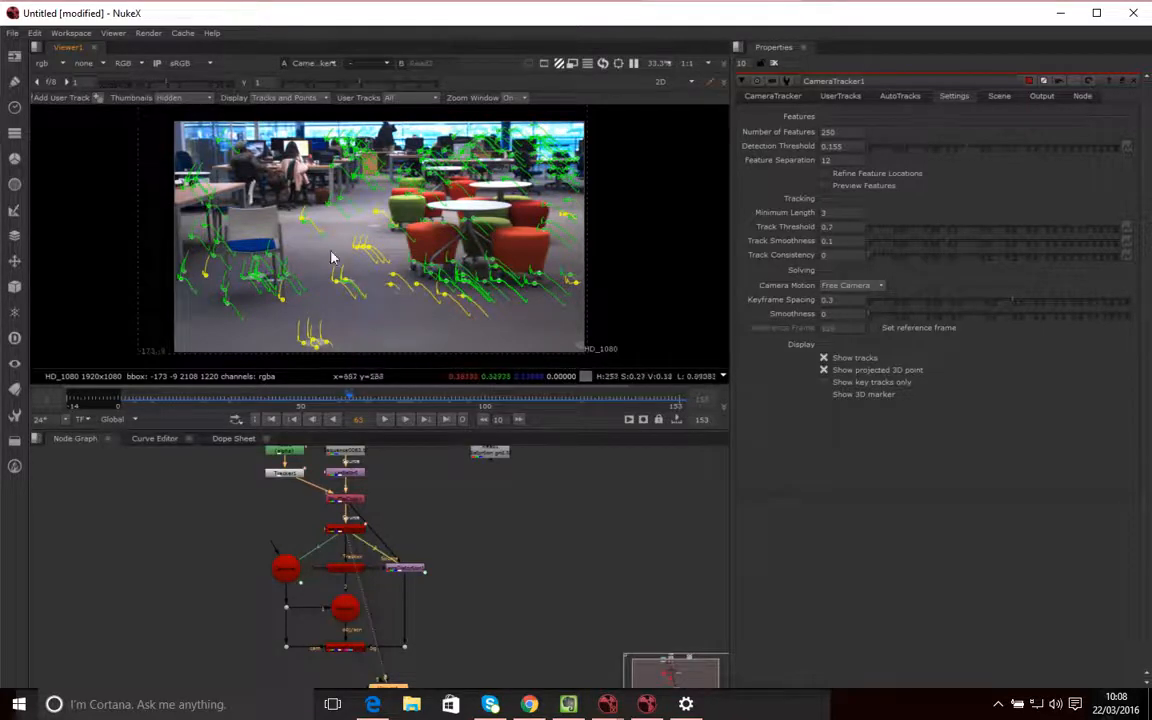
{"action": "right_click", "coordinate": [365, 252]}
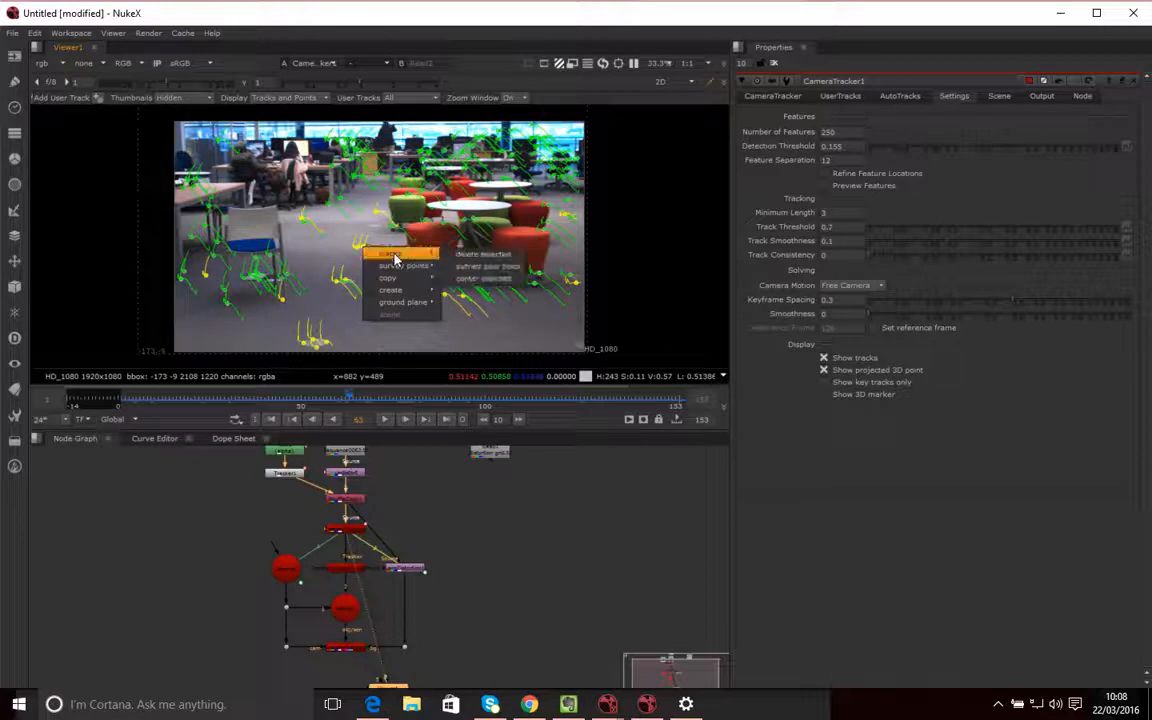
{"action": "mouse_move", "coordinate": [408, 301]}
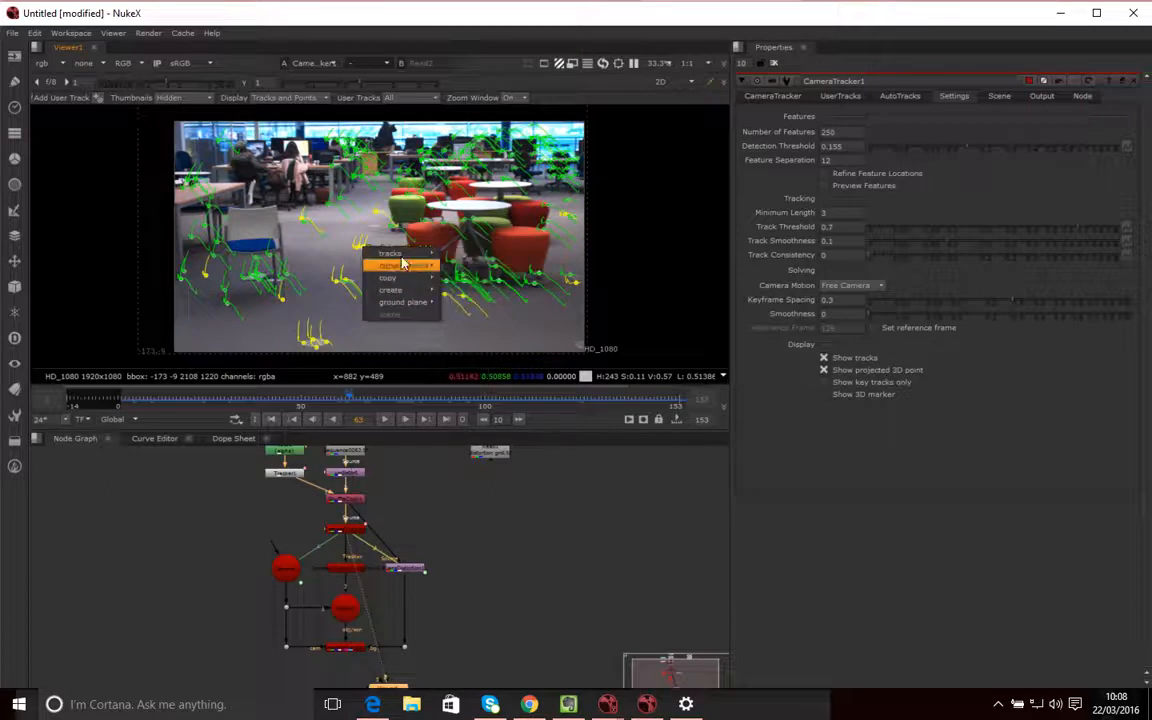
{"action": "left_click", "coordinate": [466, 305]}
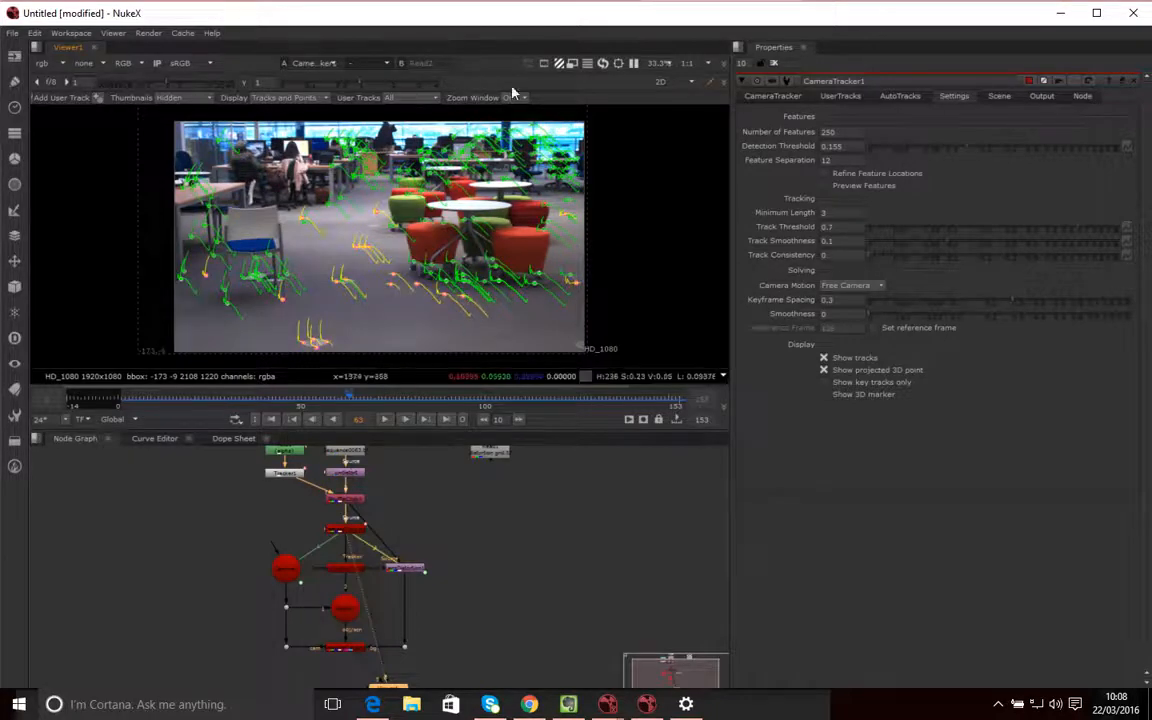
Switch the viewer to 3D and orbit to a low side view to check the point cloud against the ground grid
{"action": "left_click", "coordinate": [690, 84]}
{"action": "left_click", "coordinate": [672, 116]}
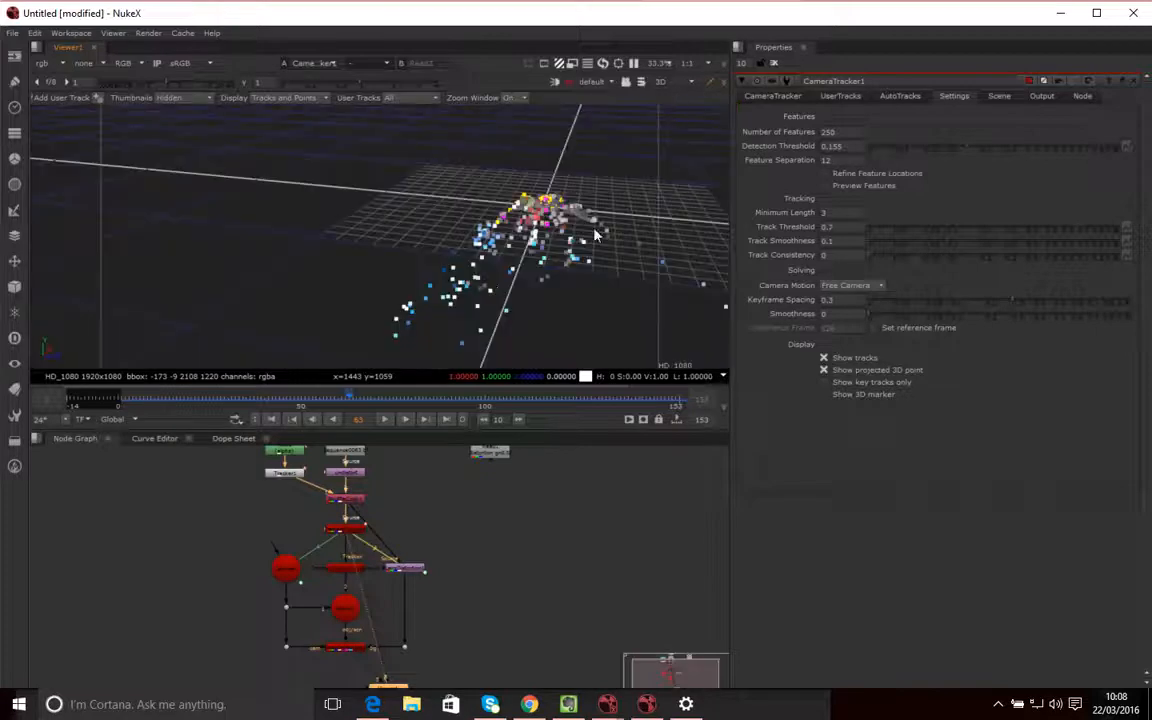
{"action": "left_click_drag", "start_coordinate": [567, 172], "coordinate": [779, 172]}
{"action": "left_click_drag", "start_coordinate": [510, 208], "coordinate": [436, 383]}
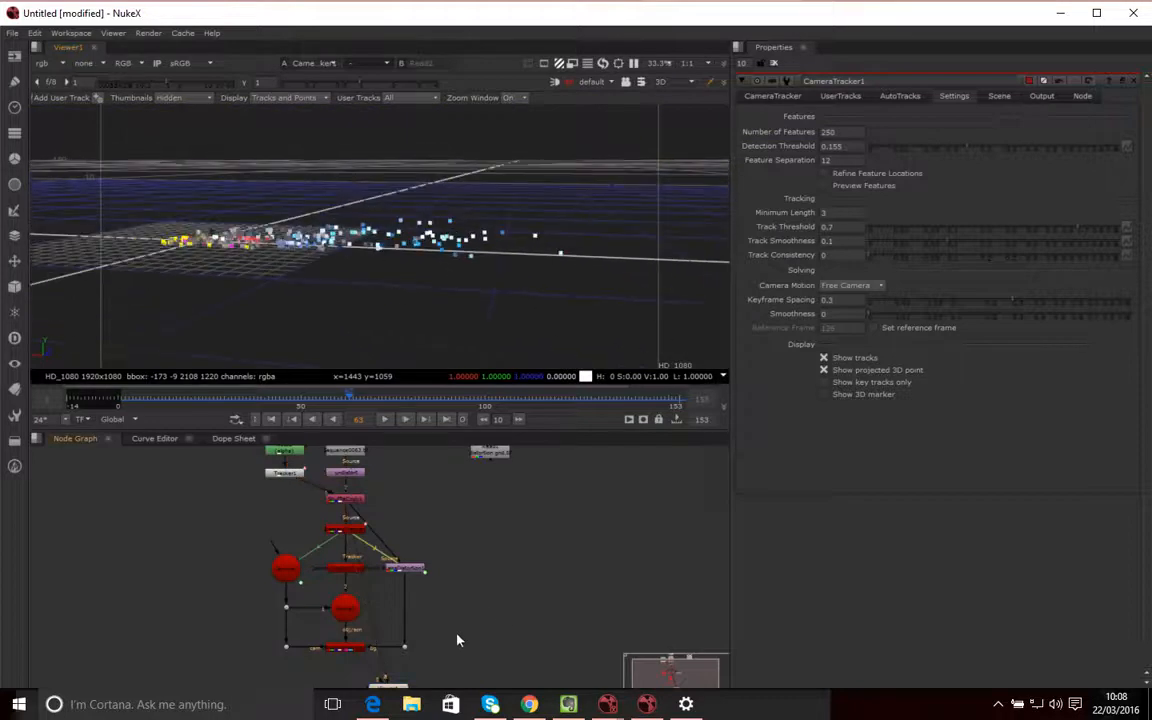
Show the ScanlineRender node in the 3D viewer and orbit around the camera and point cloud to inspect their alignment
{"action": "left_click", "coordinate": [338, 647]}
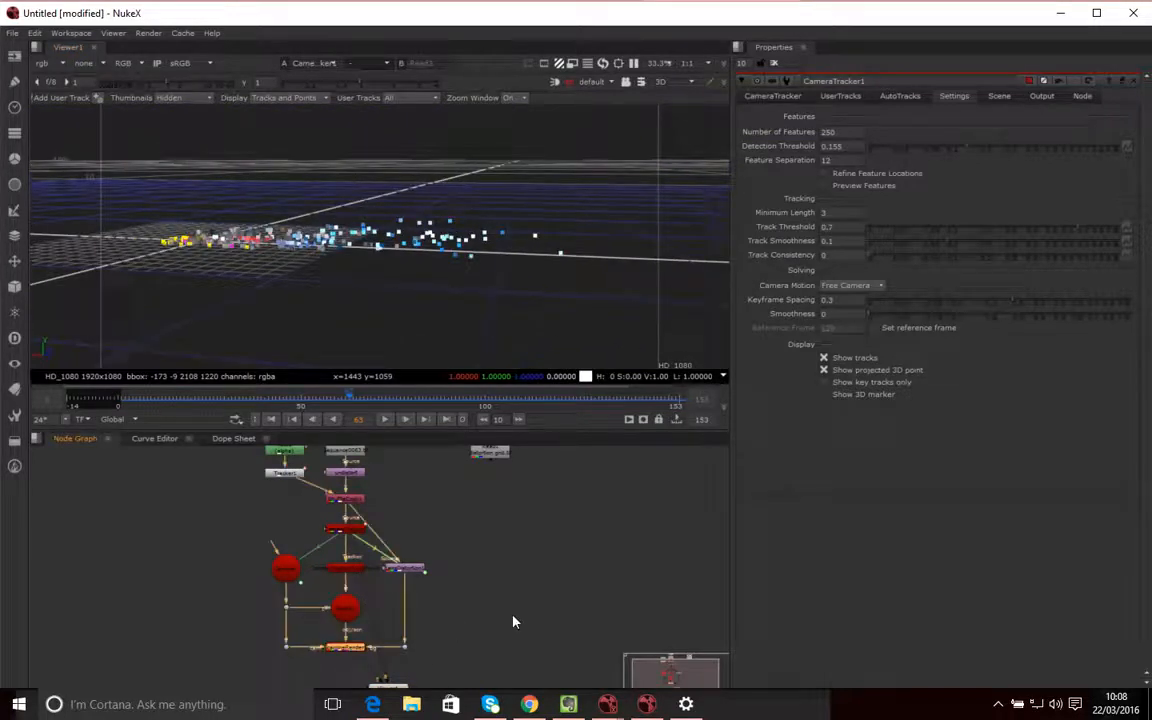
{"action": "key", "text": "1"}
{"action": "left_click_drag", "start_coordinate": [309, 330], "coordinate": [854, 261]}
{"action": "left_click_drag", "start_coordinate": [609, 304], "coordinate": [706, 259]}
{"action": "left_click_drag", "start_coordinate": [557, 300], "coordinate": [513, 296]}
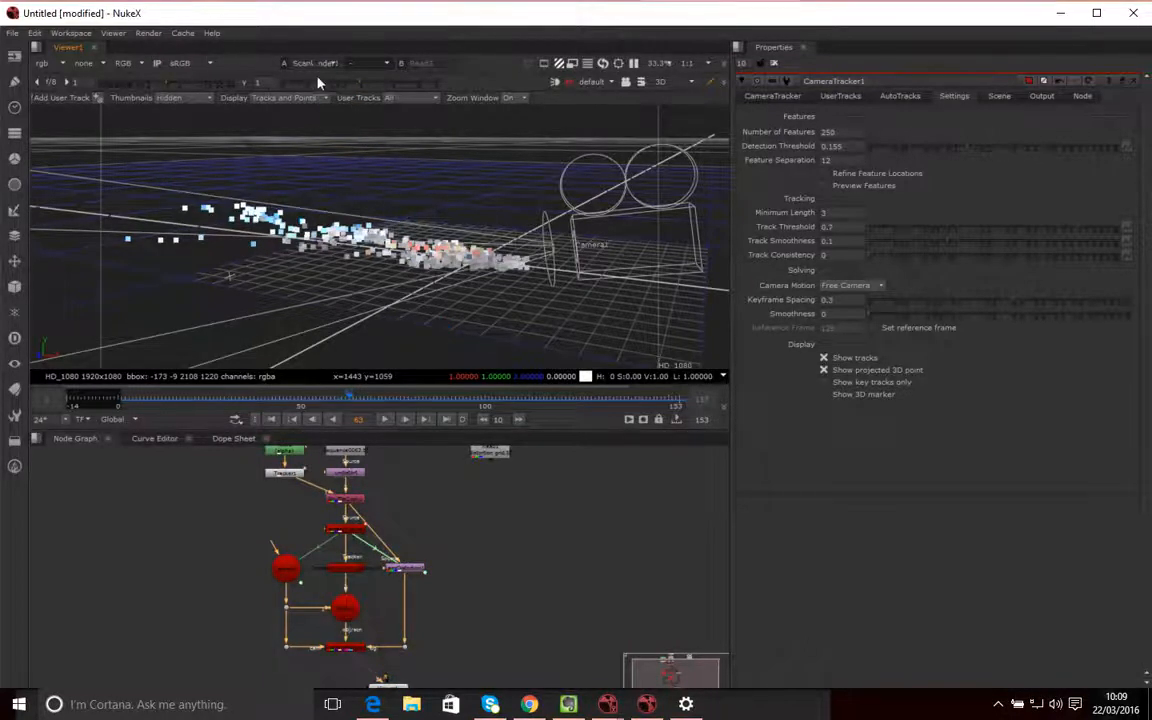
Set the viewer's compositing mode between ScanlineRender and Read2 to under
{"action": "left_click", "coordinate": [377, 66]}
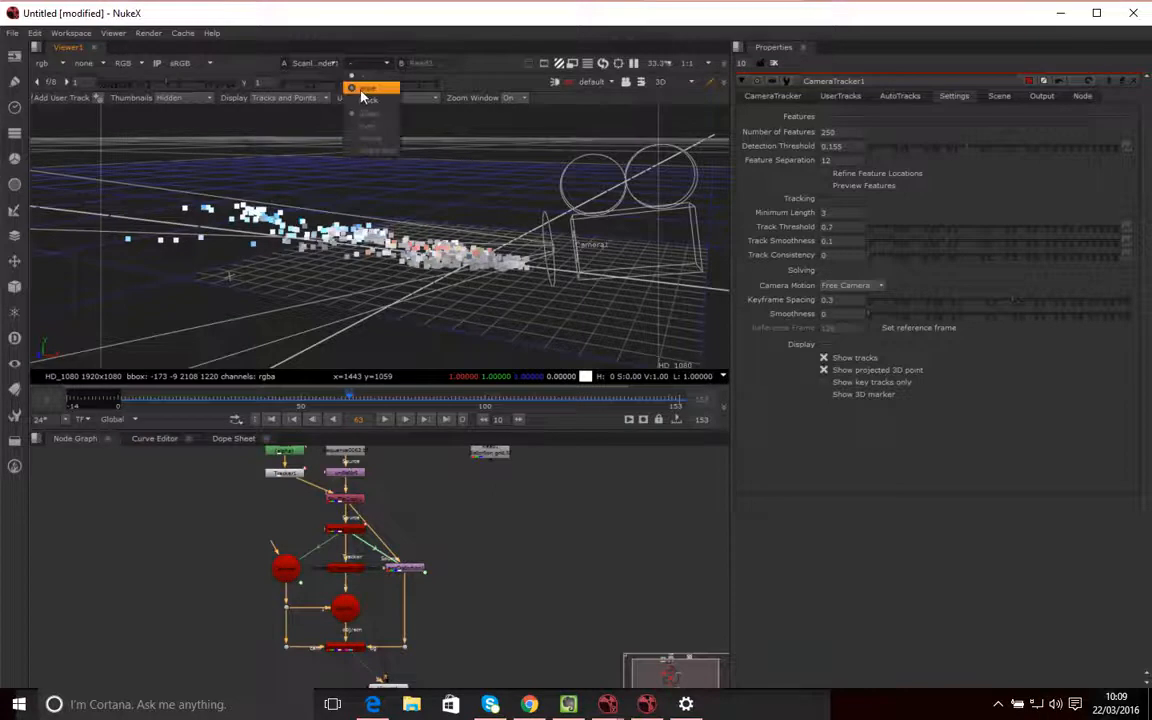
{"action": "left_click", "coordinate": [362, 90]}
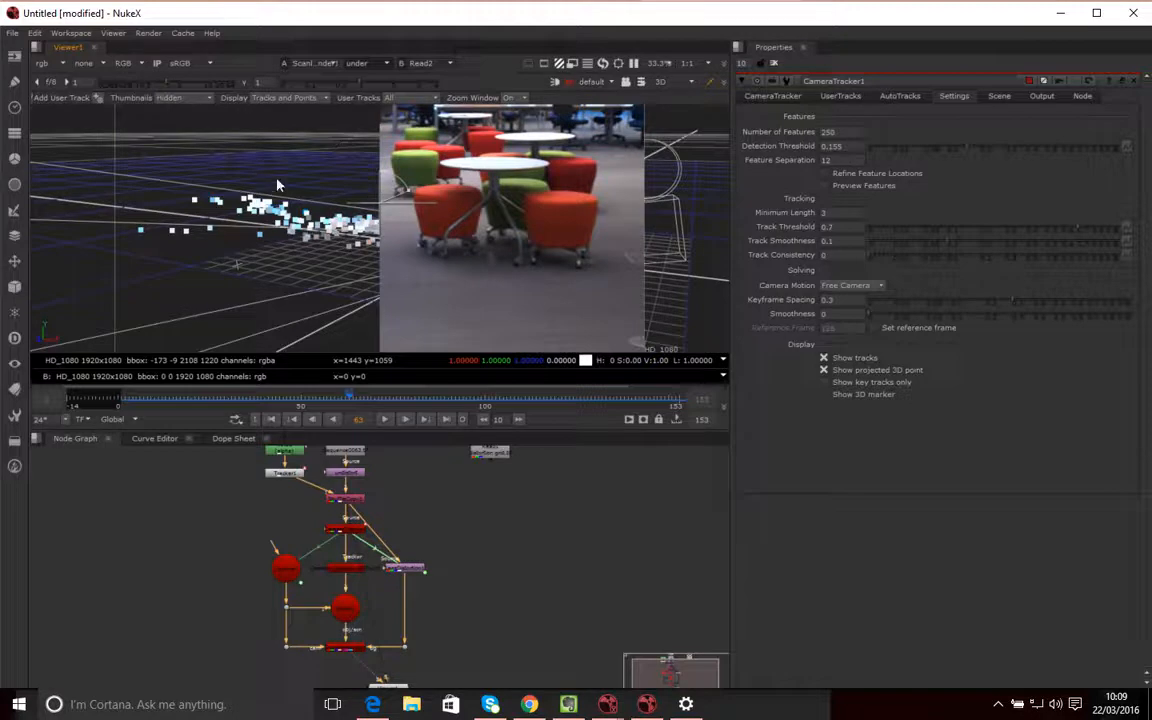
Check the composite in the 2D view, return to the 3D view, and look through the tracked camera
{"action": "left_click", "coordinate": [690, 81]}
{"action": "left_click", "coordinate": [607, 90]}
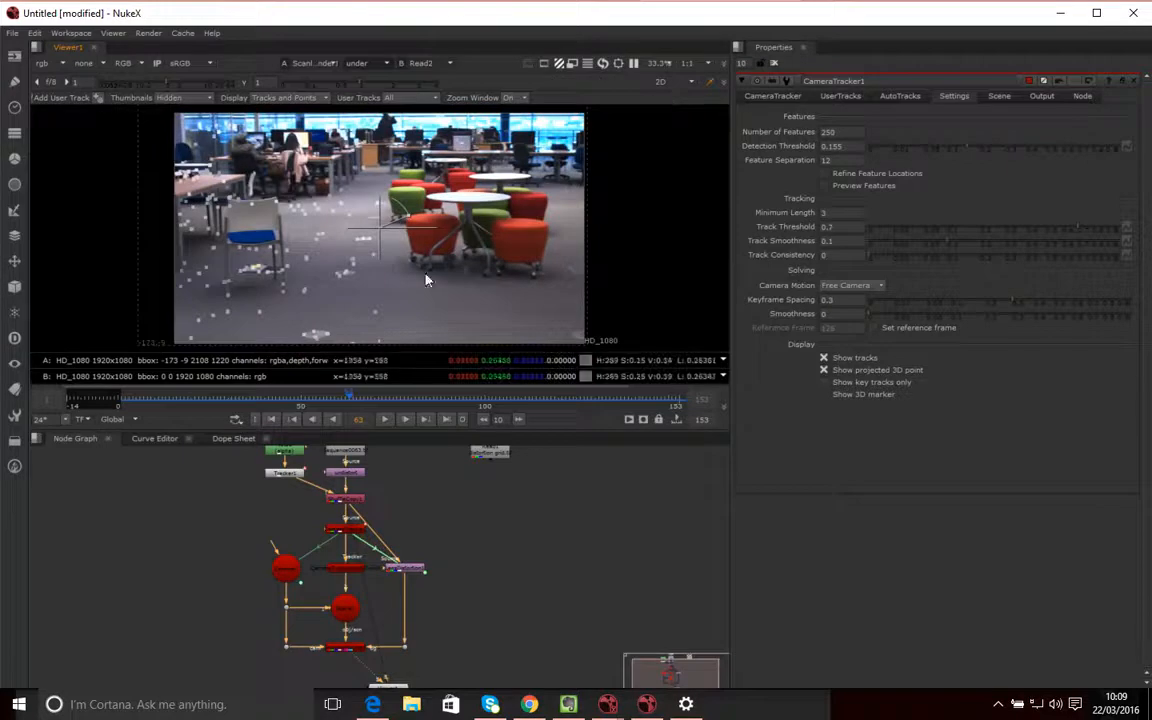
{"action": "left_click", "coordinate": [690, 83]}
{"action": "left_click", "coordinate": [655, 106]}
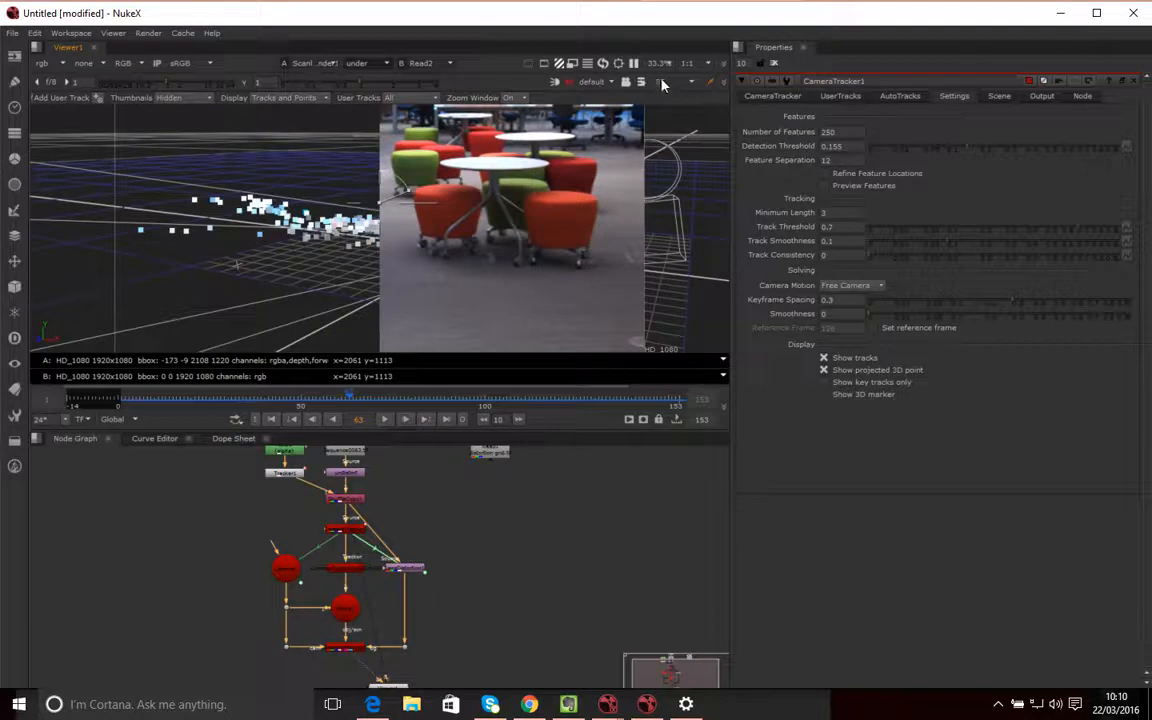
{"action": "left_click", "coordinate": [611, 83]}
{"action": "left_click", "coordinate": [595, 114]}
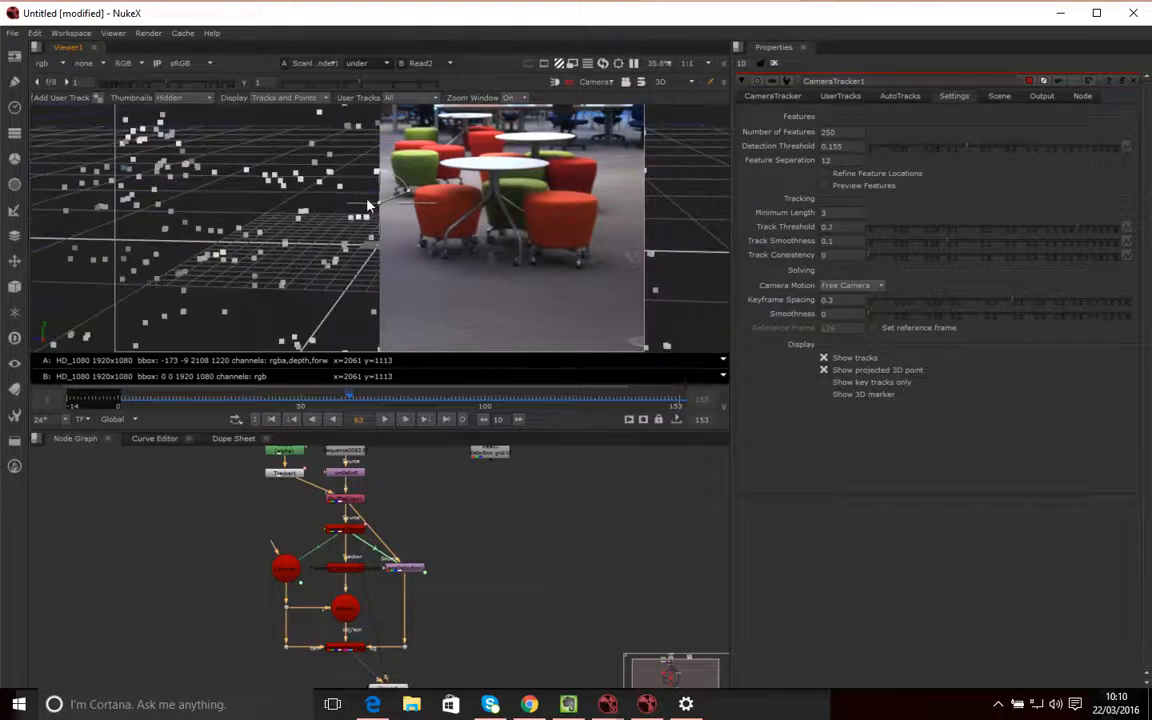
Set the viewer's compositing mode to over and move the wipe so the footage covers more of the 3D view
{"action": "left_click", "coordinate": [371, 68]}
{"action": "left_click", "coordinate": [332, 122]}
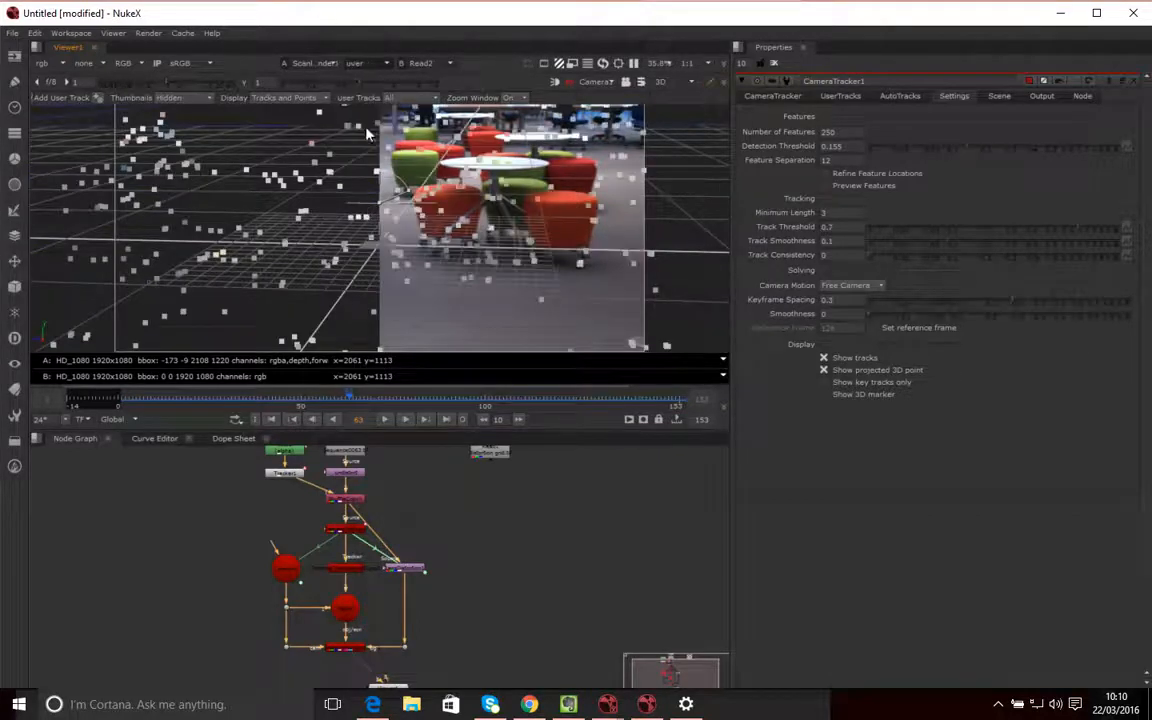
{"action": "left_click_drag", "start_coordinate": [378, 204], "coordinate": [316, 213]}
{"action": "left_click_drag", "start_coordinate": [461, 212], "coordinate": [343, 205]}
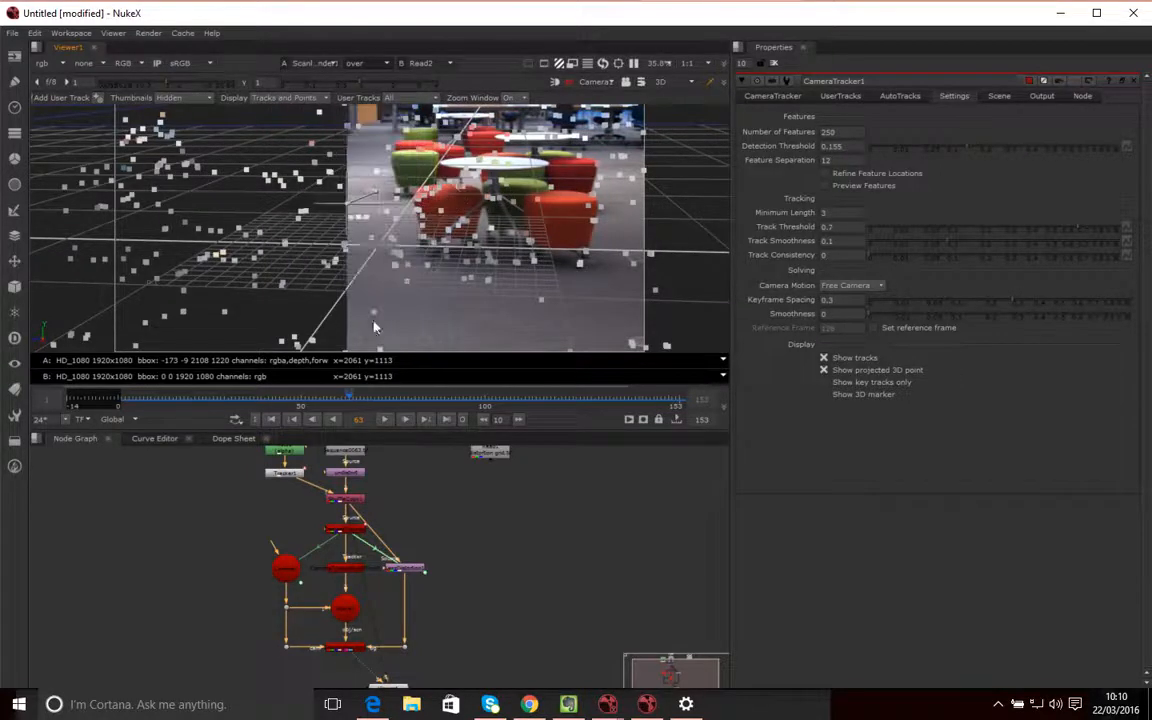
Scrub to frame 86 and back, and play the shot in over mode to check the grid and points against the footage
{"action": "left_click_drag", "start_coordinate": [350, 400], "coordinate": [441, 405]}
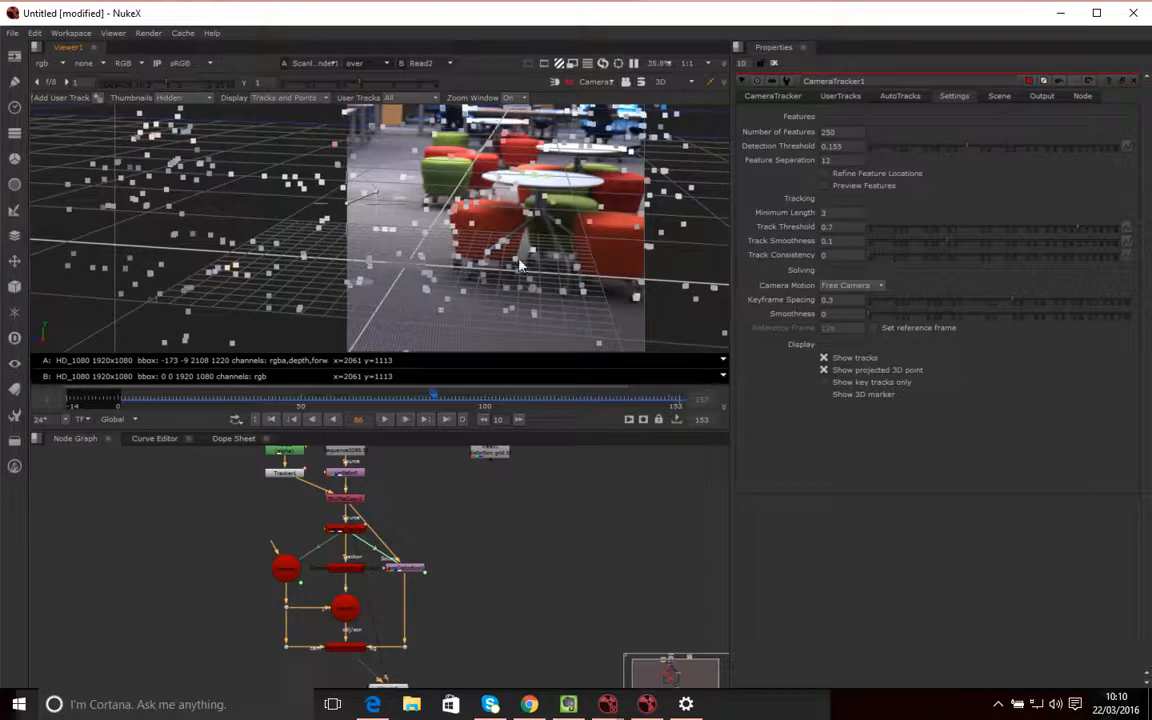
{"action": "left_click_drag", "start_coordinate": [430, 405], "coordinate": [248, 406]}
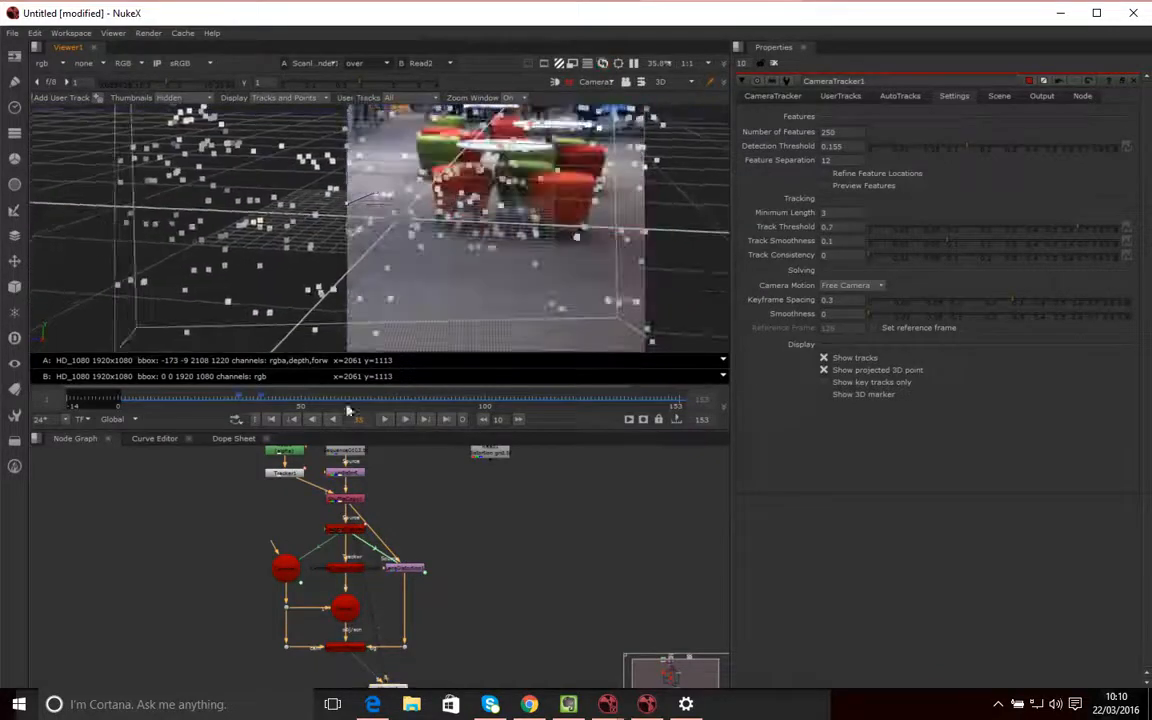
{"action": "left_click", "coordinate": [386, 421]}
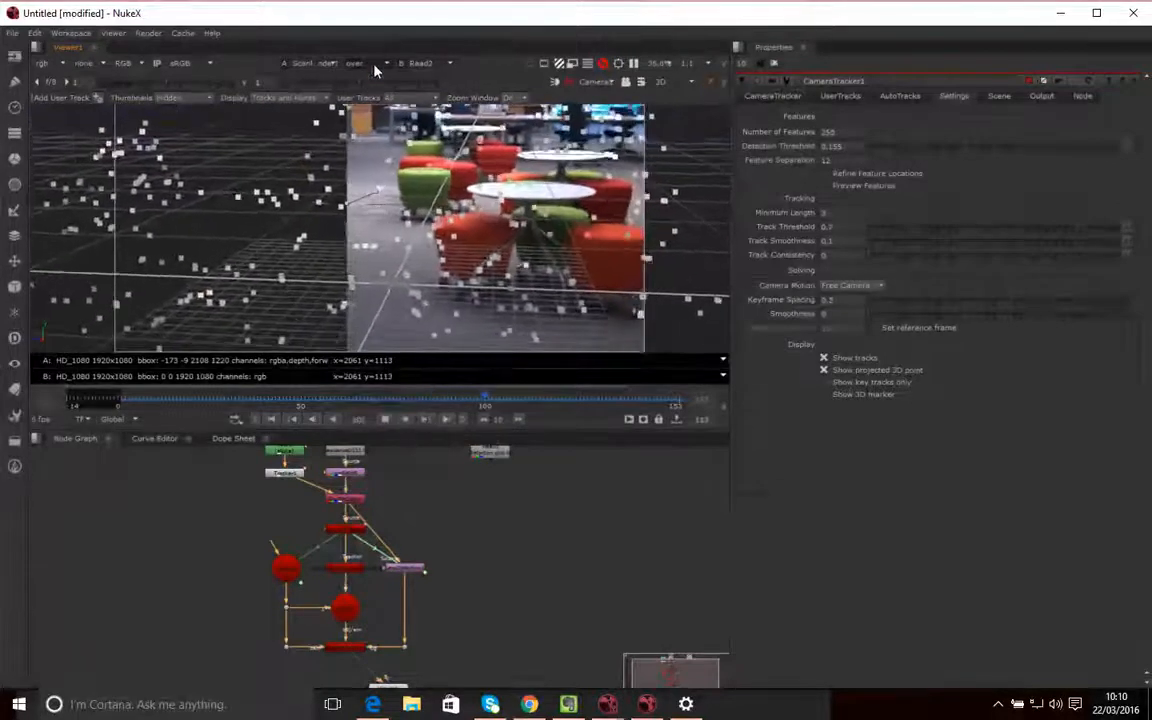
{"action": "left_click", "coordinate": [374, 65]}
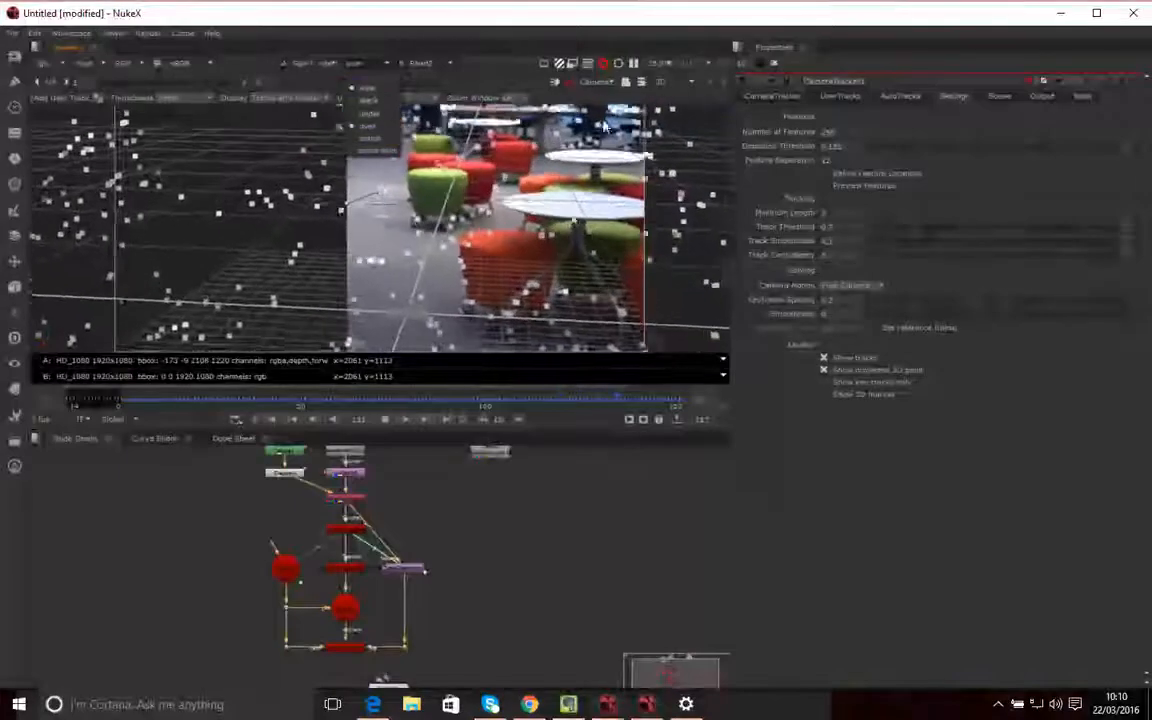
{"action": "left_click", "coordinate": [368, 126]}
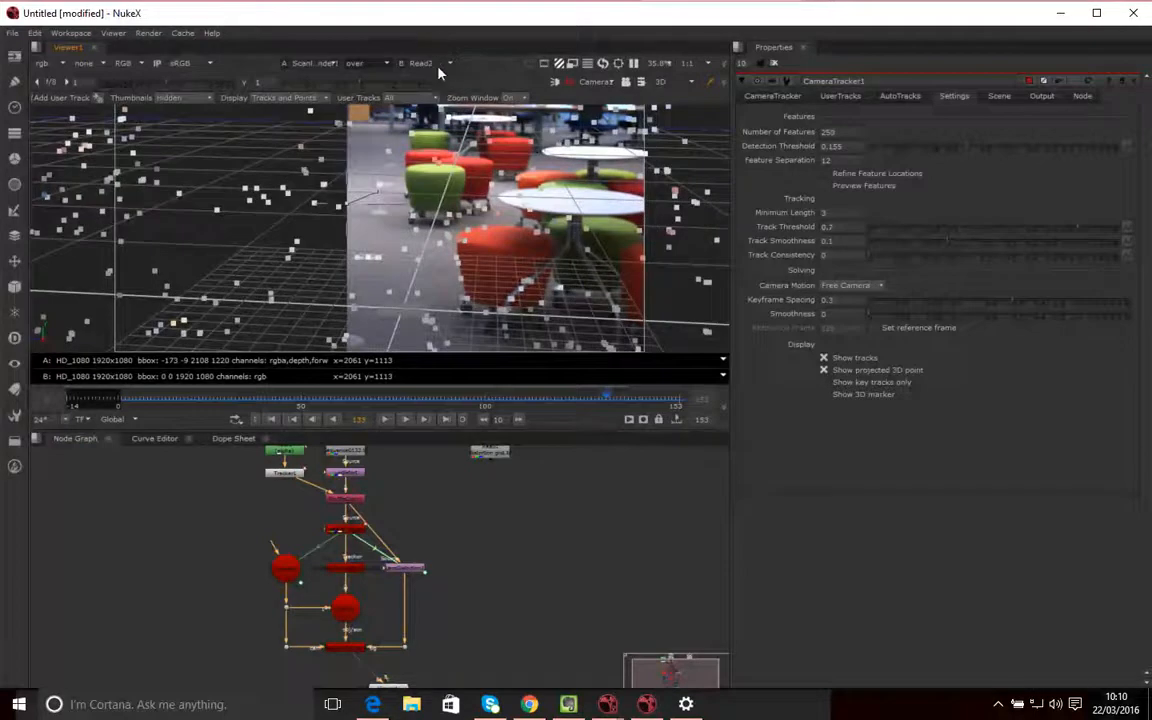
Change the viewer's B input to ShuffleCopy1 and play the shot against the undistorted footage
{"action": "left_click", "coordinate": [447, 66]}
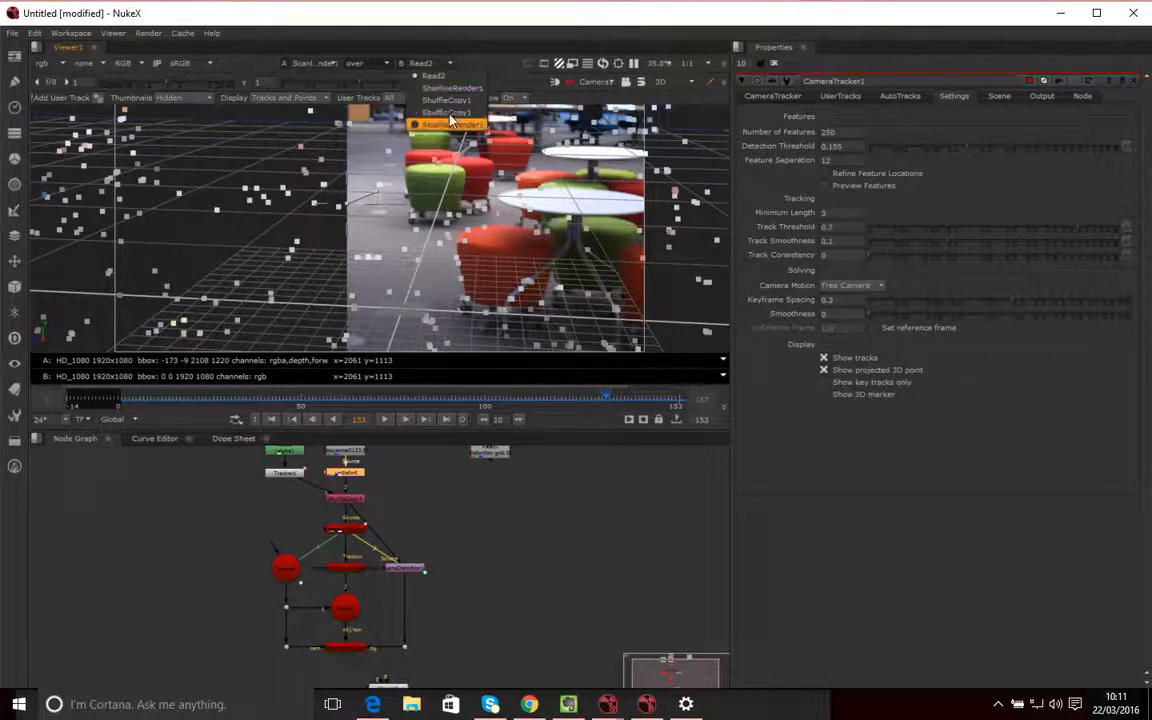
{"action": "left_click", "coordinate": [448, 101]}
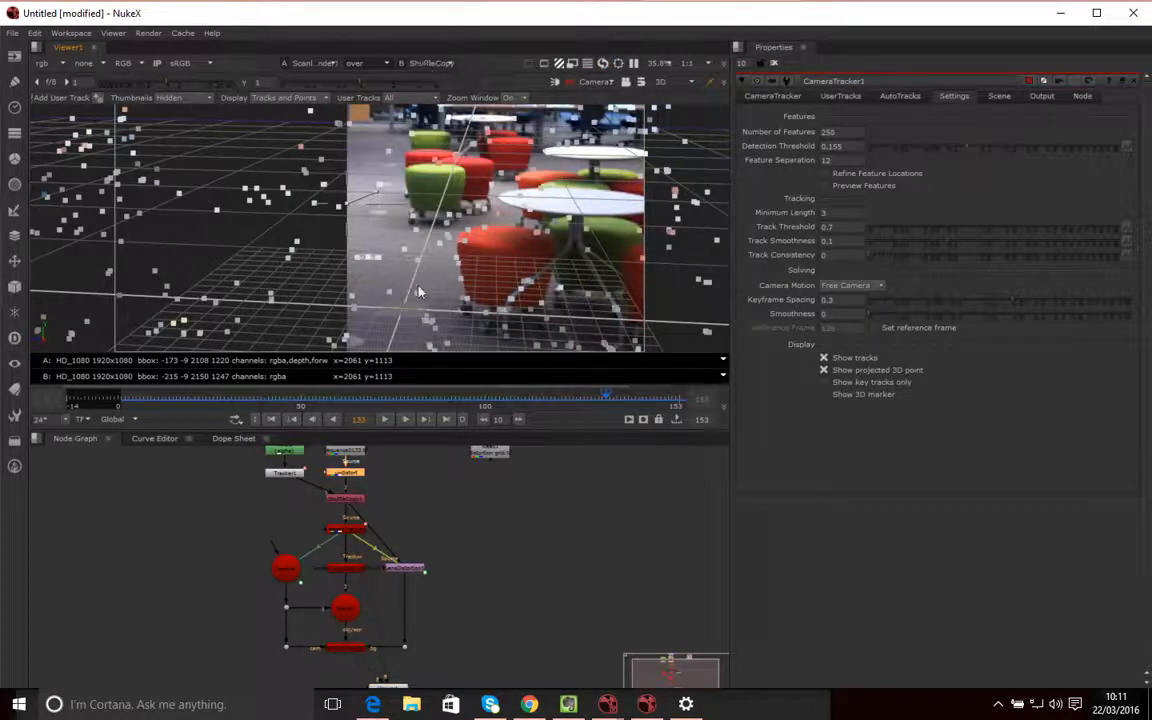
{"action": "left_click", "coordinate": [384, 421]}
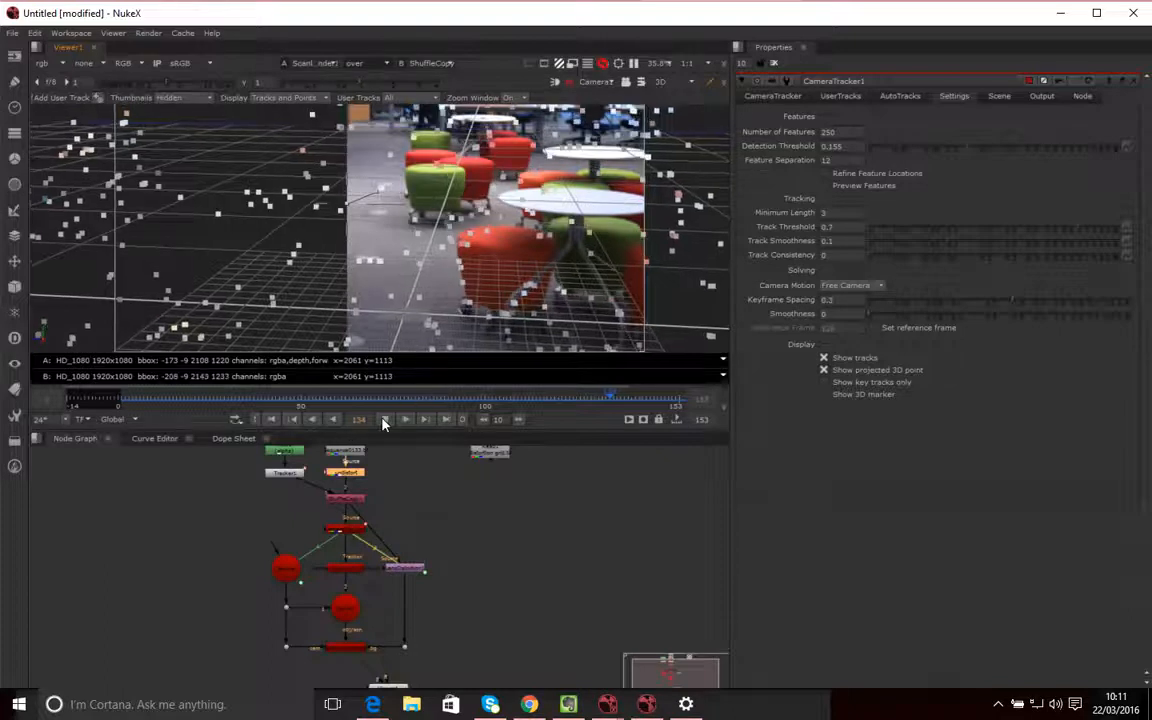